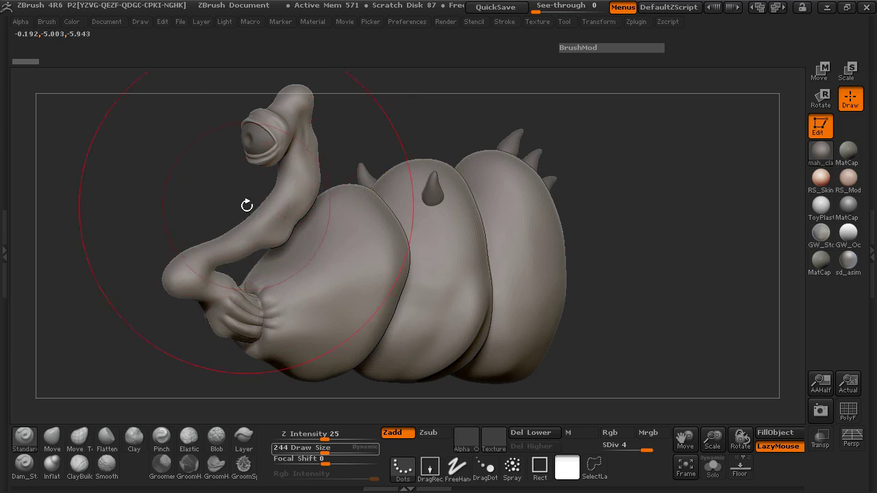
Examine the creature's body, back spikes and eye stalk from both sides
drag(262, 208, 241, 210)
drag(179, 208, 207, 211)
drag(114, 258, 227, 261)
drag(658, 205, 575, 211)
mouse_move(273, 224)
mouse_down()
mouse_move(262, 226)
mouse_move(473, 236)
mouse_move(729, 221)
mouse_move(661, 283)
mouse_move(681, 249)
mouse_move(707, 248)
mouse_move(646, 202)
mouse_move(470, 277)
mouse_up()
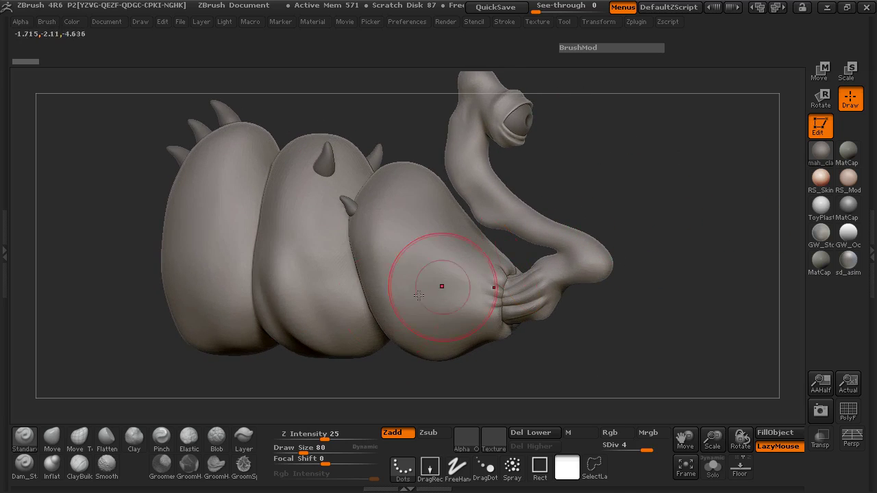
Pull out the bump at the eye stalk's lower bend with the Move Topological brush at Draw Size 80
click(90, 439)
drag(108, 302, 77, 316)
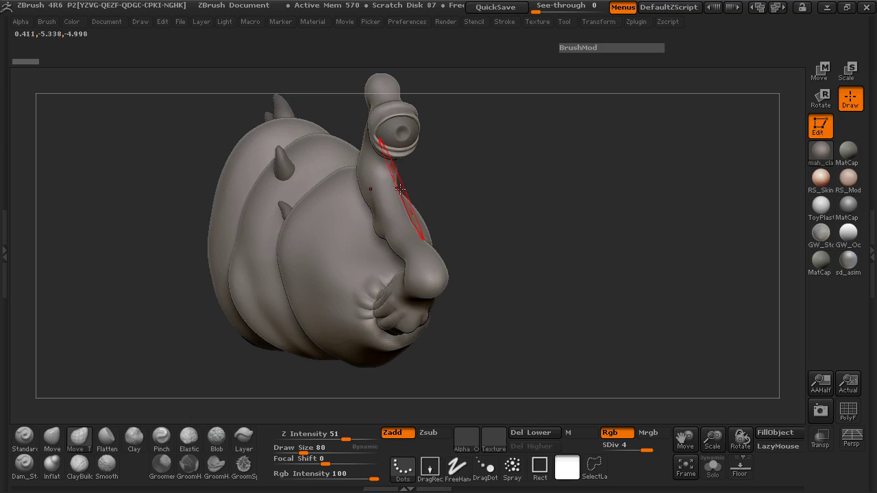
mouse_move(473, 226)
mouse_down()
mouse_move(497, 233)
mouse_move(418, 248)
mouse_up()
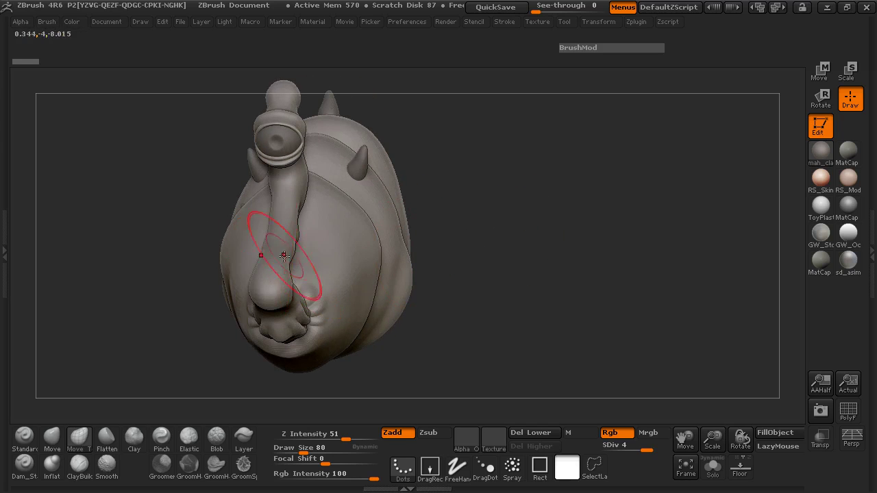
mouse_move(164, 278)
mouse_down()
mouse_move(151, 280)
mouse_move(245, 303)
mouse_up()
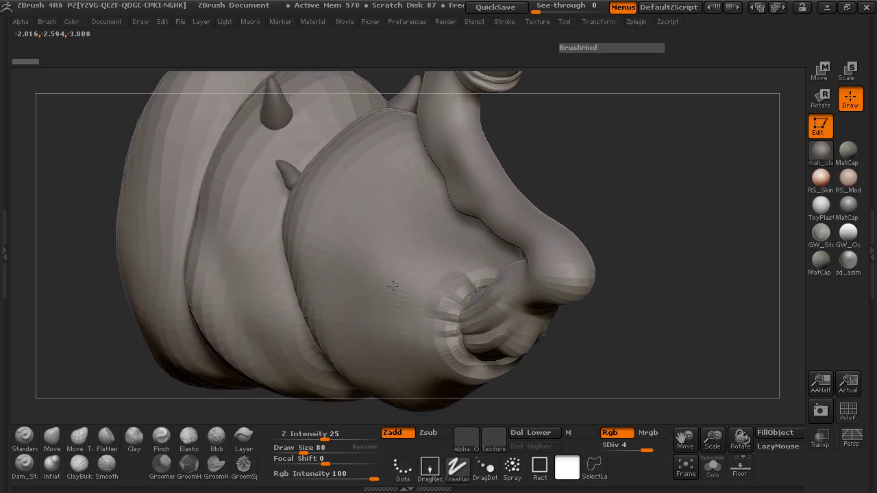
drag(632, 164, 626, 180)
ctrl+right_drag(598, 199, 659, 210)
alt+drag(685, 178, 675, 198)
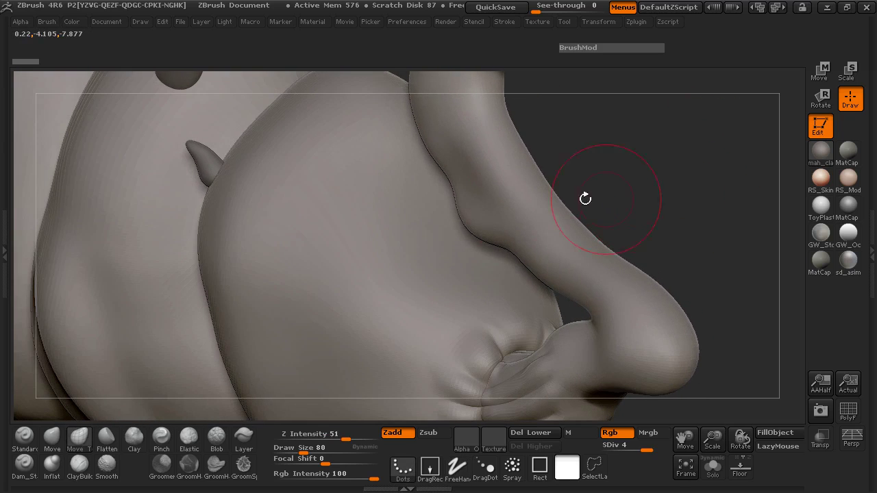
mouse_move(563, 172)
mouse_down()
mouse_move(600, 160)
mouse_move(644, 165)
mouse_move(660, 180)
mouse_move(648, 186)
mouse_up()
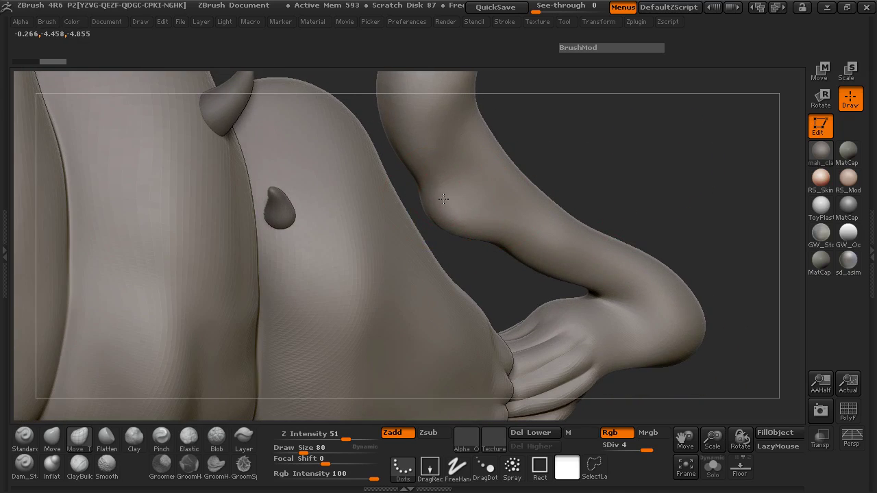
drag(443, 198, 442, 195)
Shape the stalk's elbow bump further from above with Move Topological and smooth the surface beside it
mouse_move(558, 148)
mouse_down()
mouse_move(591, 184)
mouse_move(565, 211)
mouse_up()
drag(606, 243, 617, 231)
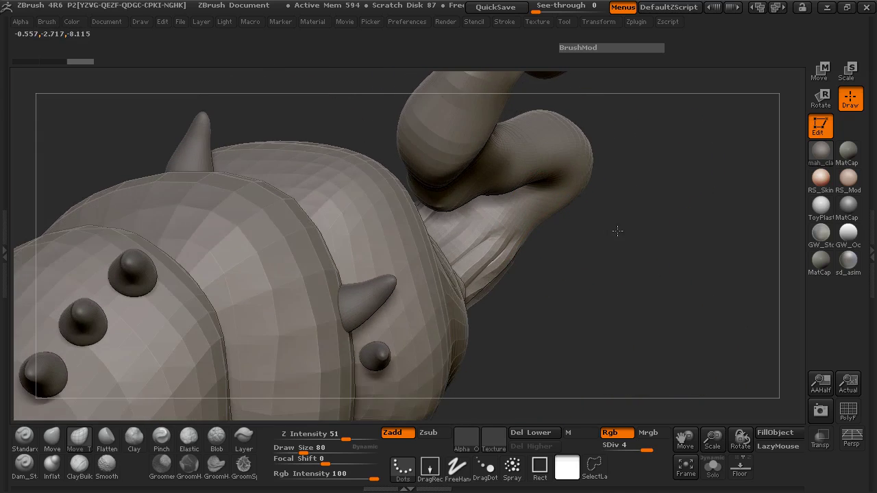
drag(454, 168, 444, 160)
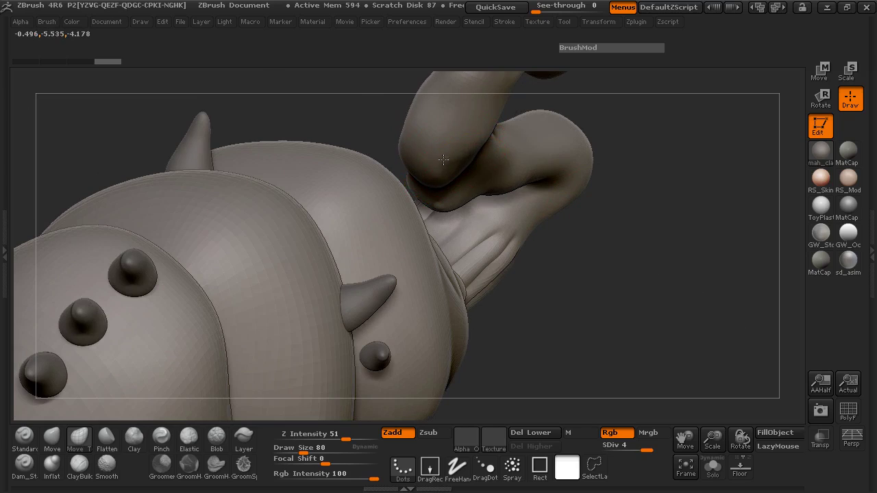
drag(713, 164, 657, 135)
shift+drag(488, 156, 466, 146)
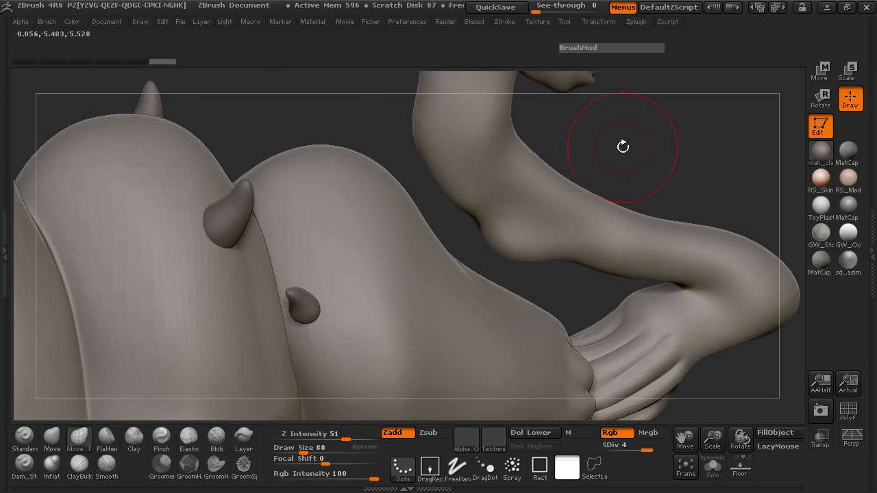
drag(622, 145, 579, 147)
mouse_move(722, 177)
mouse_down()
mouse_move(648, 162)
mouse_move(714, 175)
mouse_move(734, 162)
mouse_move(634, 143)
mouse_up()
Swell the stalk's elbow bump with the Inflat brush at Draw Size 52 and Z Intensity 4, undoing the stronger stroke and smoothing the bump
click(53, 467)
key(space)
drag(489, 199, 485, 200)
mouse_move(582, 151)
mouse_down()
mouse_move(609, 126)
mouse_move(611, 143)
mouse_move(618, 133)
mouse_move(638, 137)
mouse_up()
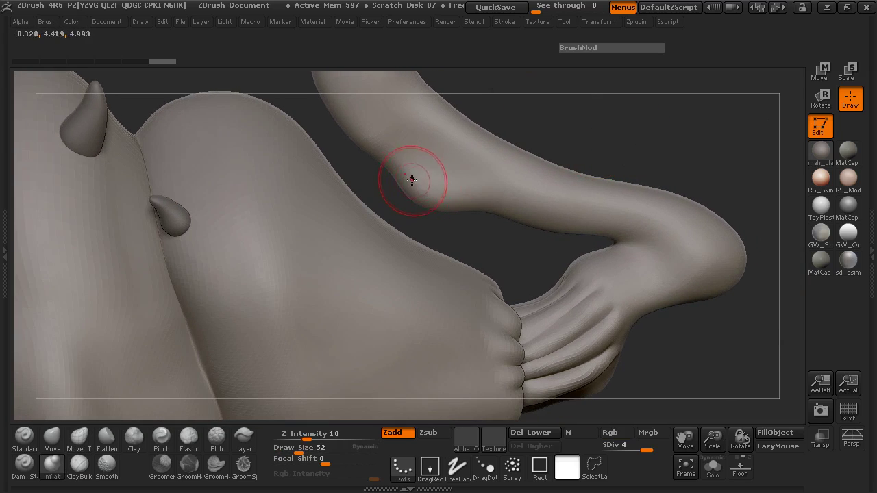
key(ctrl+z)
click(306, 432)
text(4)
key(Return)
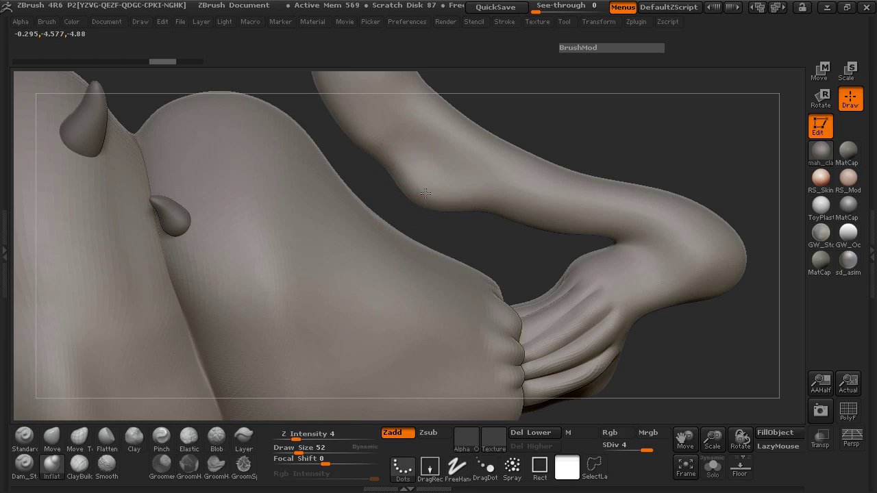
mouse_move(568, 117)
mouse_down()
mouse_move(604, 124)
mouse_move(557, 78)
mouse_move(569, 52)
mouse_move(576, 150)
mouse_move(569, 98)
mouse_move(459, 209)
mouse_up()
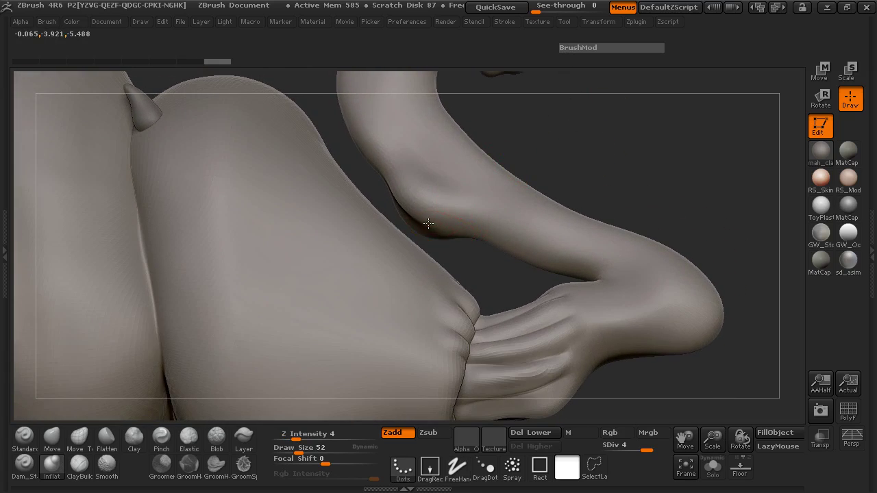
key(shift)
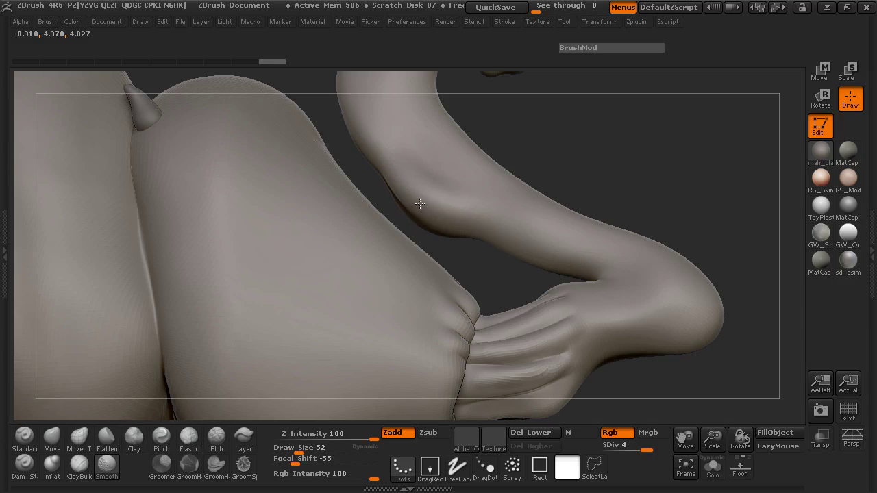
mouse_move(411, 190)
mouse_down()
mouse_move(557, 143)
mouse_move(593, 168)
mouse_move(570, 174)
mouse_up()
Carve a soft crease around the stalk's elbow bump with the Dam_Standard brush at Z Intensity 5
click(24, 467)
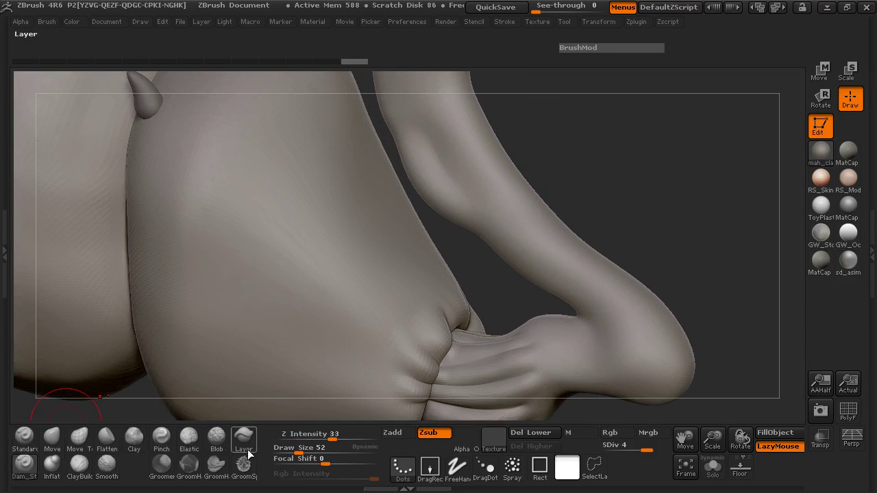
drag(327, 434, 301, 435)
mouse_move(564, 199)
mouse_down()
mouse_move(566, 188)
mouse_move(382, 170)
mouse_up()
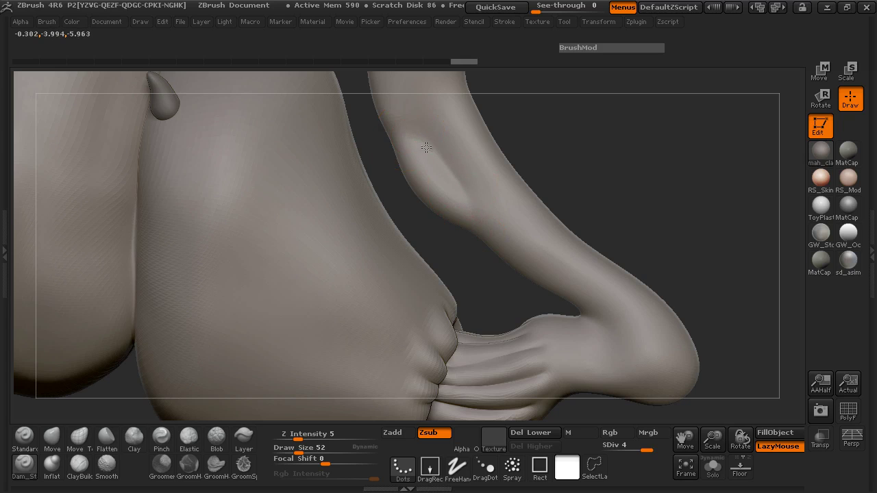
mouse_move(603, 155)
mouse_down()
mouse_move(631, 143)
mouse_move(616, 162)
mouse_move(472, 228)
mouse_up()
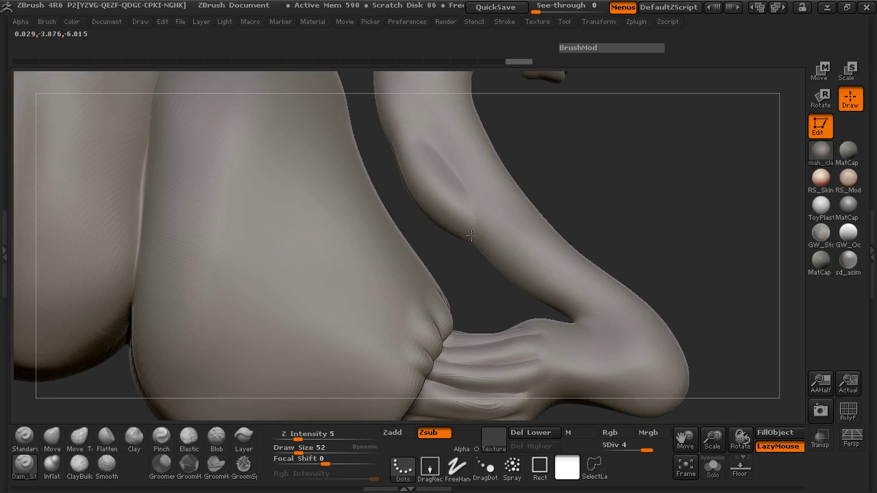
Mask the body behind the stalk's finger-like base and shift the unmasked eye stalk outward with a Move transpose line
mouse_move(579, 137)
mouse_down()
mouse_move(583, 169)
mouse_move(596, 153)
mouse_move(576, 162)
mouse_move(658, 202)
mouse_move(605, 147)
mouse_move(601, 162)
mouse_move(615, 148)
mouse_move(616, 164)
mouse_move(686, 140)
mouse_move(658, 146)
mouse_move(788, 130)
mouse_up()
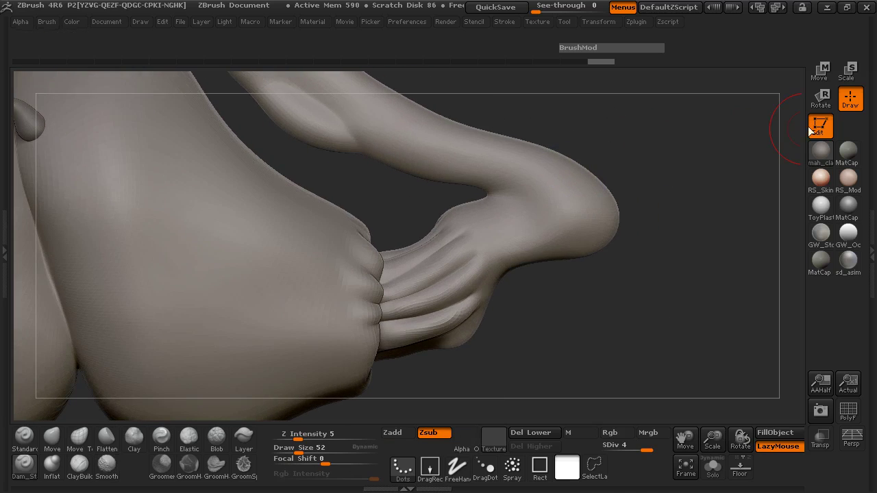
click(820, 73)
mouse_move(340, 265)
ctrl+mouse_down()
mouse_move(384, 270)
mouse_move(379, 263)
mouse_move(397, 274)
mouse_move(386, 319)
ctrl+mouse_up()
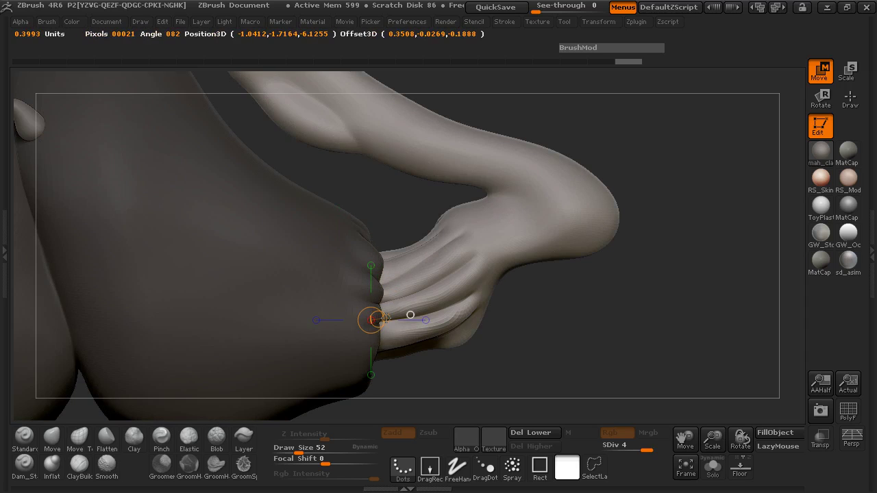
drag(559, 315, 568, 313)
mouse_move(394, 287)
mouse_down()
mouse_move(514, 232)
mouse_move(604, 170)
mouse_up()
drag(501, 229, 546, 217)
Return to sculpting and deepen the folds beneath the eye with the Dam_Standard brush at Draw Size 52
alt+drag(715, 251, 651, 164)
drag(595, 147, 556, 215)
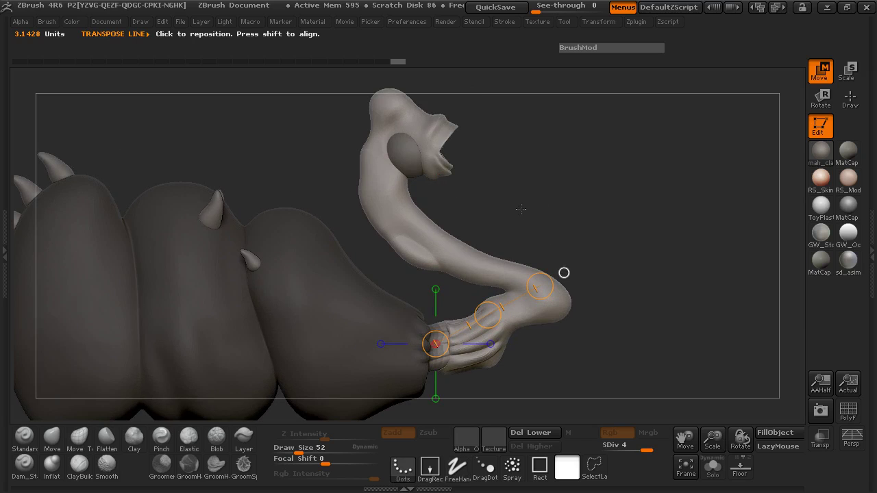
drag(521, 209, 242, 179)
alt+drag(266, 208, 446, 215)
drag(361, 171, 297, 204)
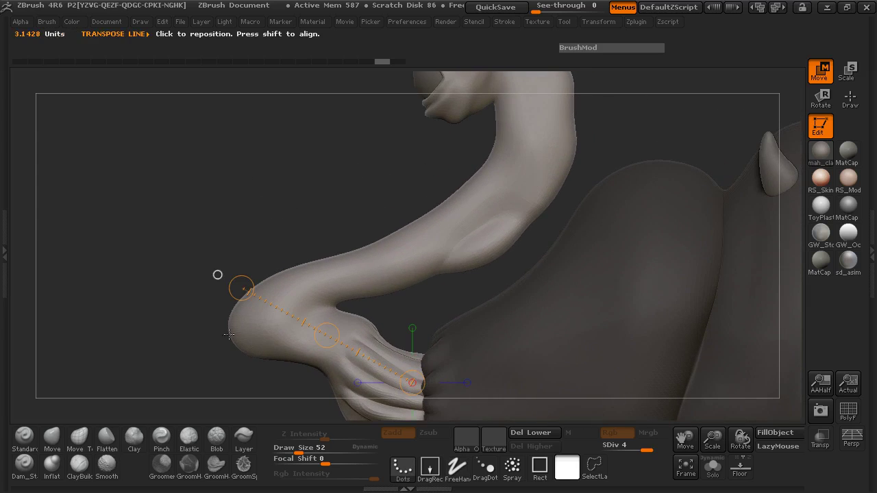
click(848, 103)
mouse_move(317, 116)
alt+mouse_down()
mouse_move(286, 194)
mouse_move(231, 176)
mouse_move(254, 201)
mouse_move(329, 205)
mouse_move(540, 174)
mouse_move(530, 131)
mouse_move(576, 197)
alt+mouse_up()
mouse_move(484, 166)
mouse_down()
mouse_move(506, 167)
mouse_move(509, 219)
mouse_move(539, 176)
mouse_move(528, 224)
mouse_move(588, 167)
mouse_move(576, 181)
mouse_move(595, 182)
mouse_move(493, 165)
mouse_up()
mouse_move(493, 164)
ctrl+right_down()
mouse_move(487, 174)
mouse_move(579, 160)
ctrl+right_up()
mouse_move(580, 160)
alt+mouse_down()
mouse_move(603, 303)
mouse_move(617, 242)
mouse_move(581, 208)
mouse_move(616, 203)
mouse_move(613, 186)
mouse_move(606, 191)
alt+mouse_up()
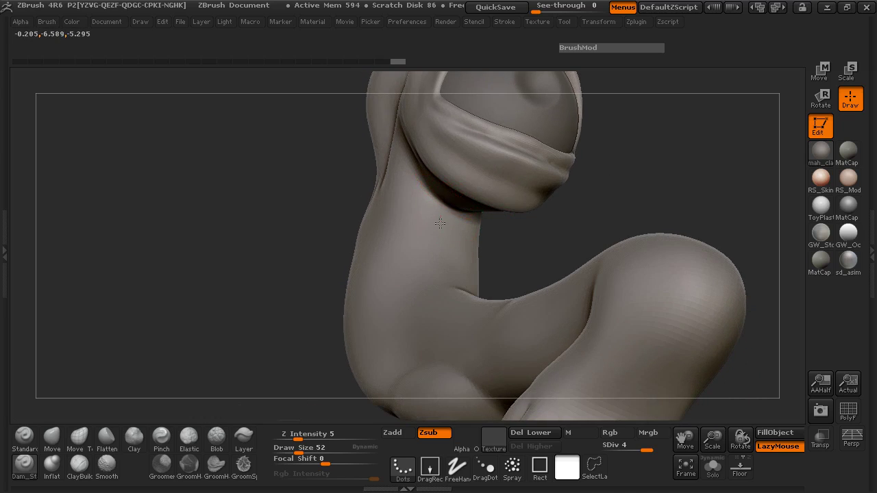
mouse_move(368, 241)
mouse_down()
mouse_move(264, 249)
mouse_move(564, 255)
mouse_move(564, 236)
mouse_move(424, 167)
mouse_up()
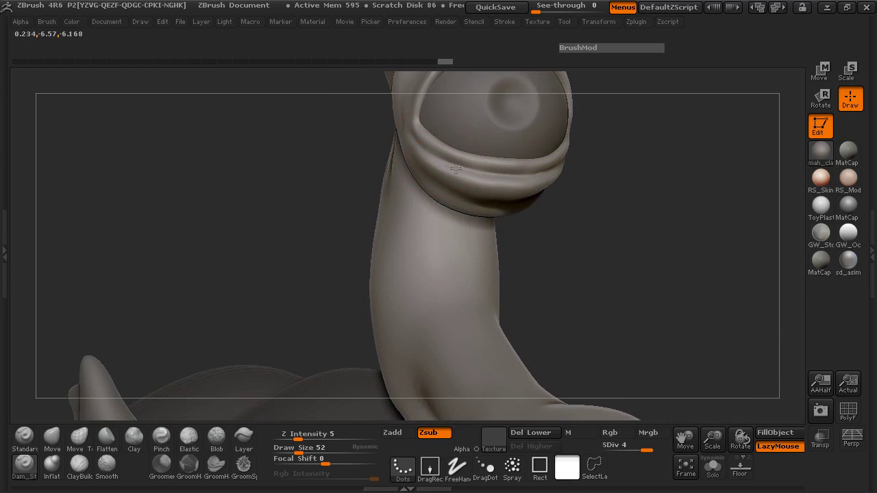
Carve finer wrinkles along the lower eyelid with Dam_Standard at Draw Size 25 and Z Intensity 5
key(space)
drag(457, 161, 441, 161)
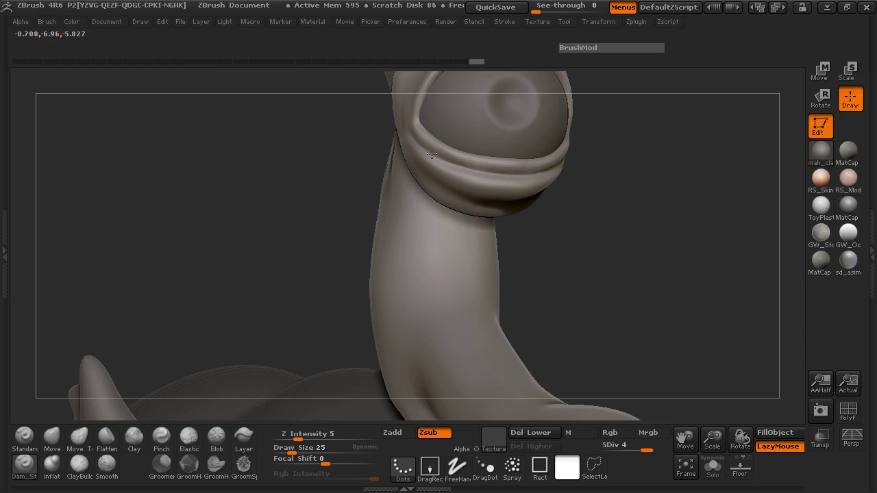
drag(596, 158, 441, 187)
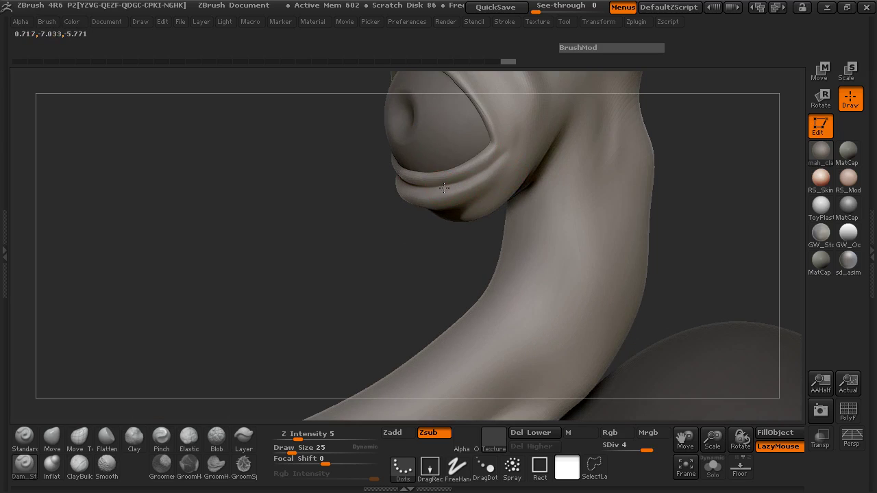
drag(319, 198, 353, 152)
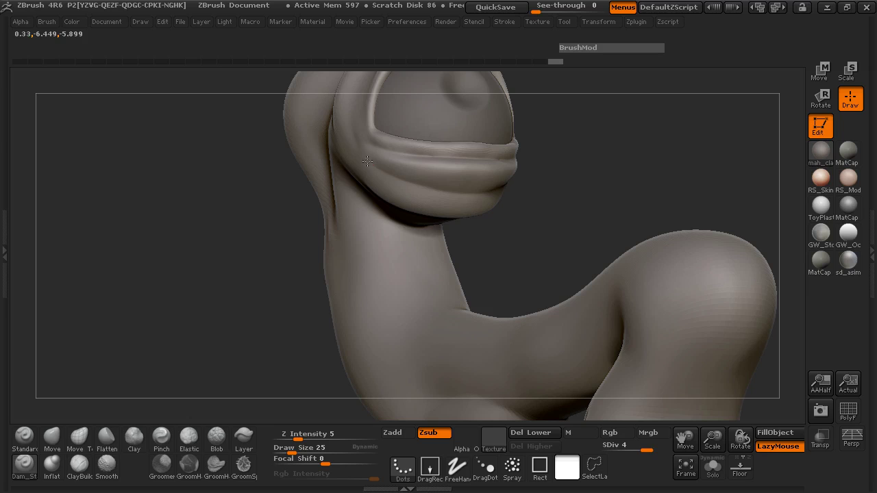
Soften the lower eyelid wrinkles with the Smooth brush reduced to Z Intensity 8
drag(539, 198, 588, 192)
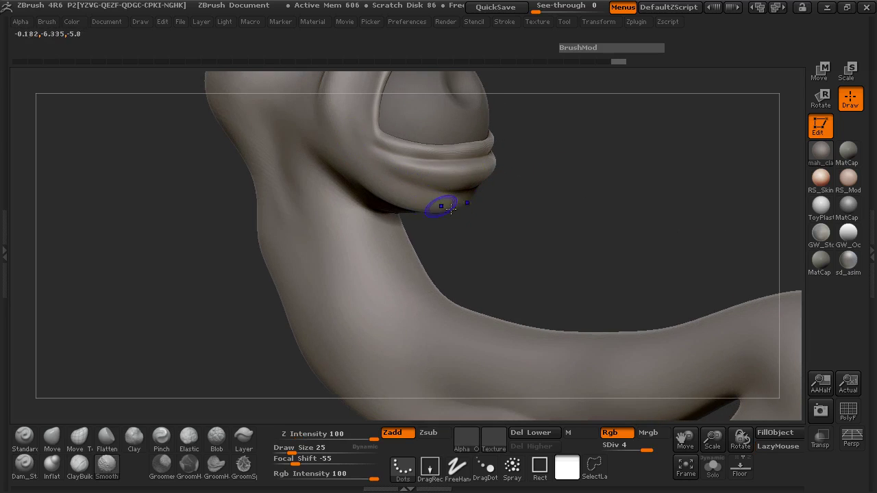
drag(372, 435, 299, 434)
drag(464, 286, 372, 168)
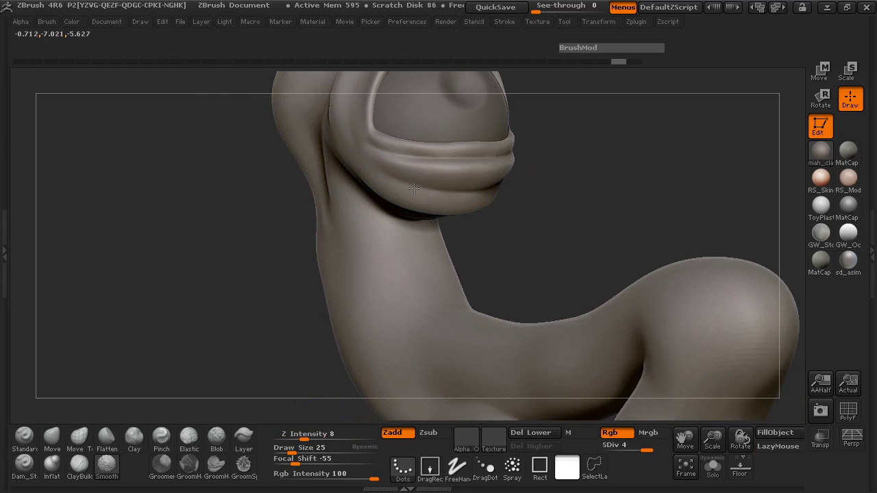
Carve creases along the upper eyelid with Dam_Standard at Z Intensity 7 and lightly smooth them
drag(308, 433, 293, 433)
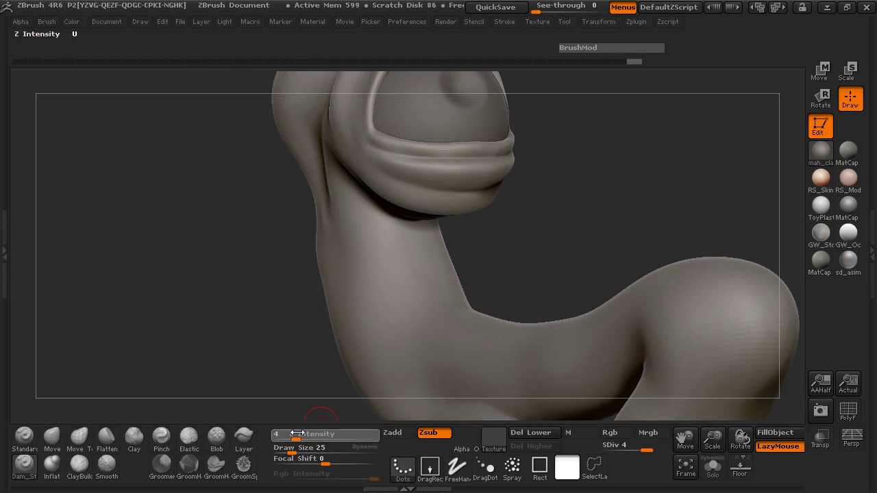
drag(205, 147, 214, 357)
drag(573, 156, 572, 168)
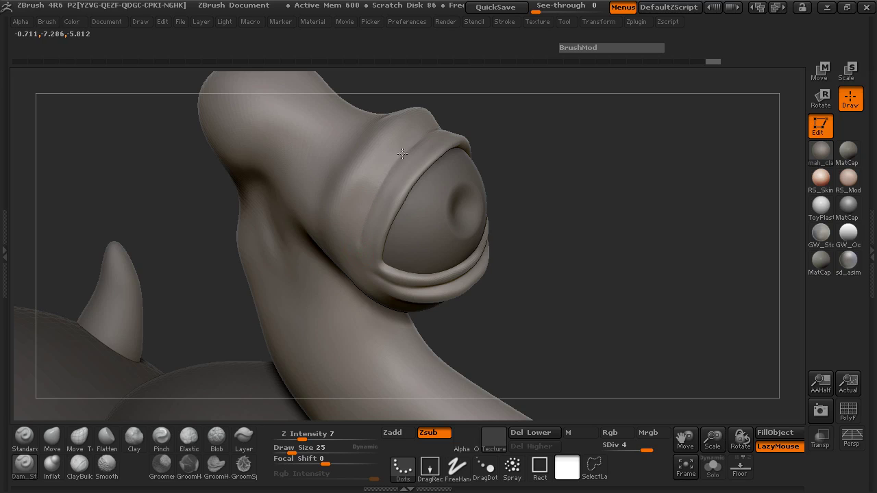
mouse_move(498, 110)
mouse_down()
mouse_move(523, 119)
mouse_move(515, 149)
mouse_move(407, 157)
mouse_up()
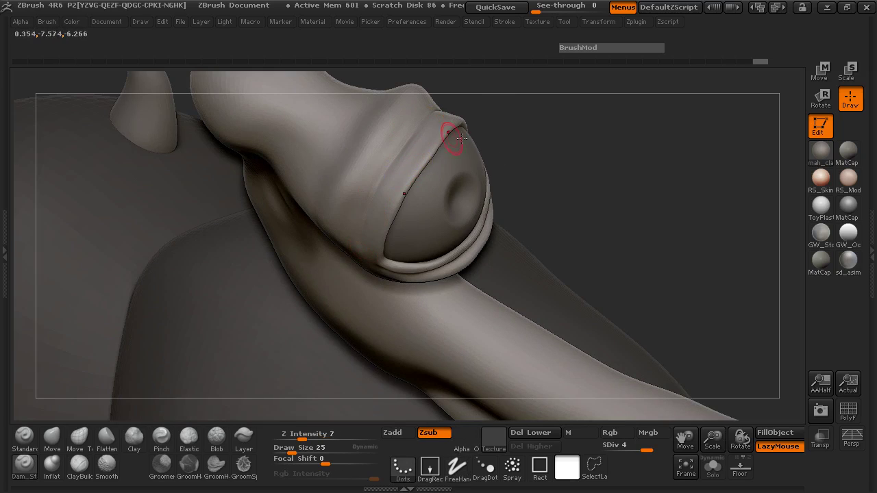
drag(515, 126, 535, 69)
shift+drag(401, 155, 386, 186)
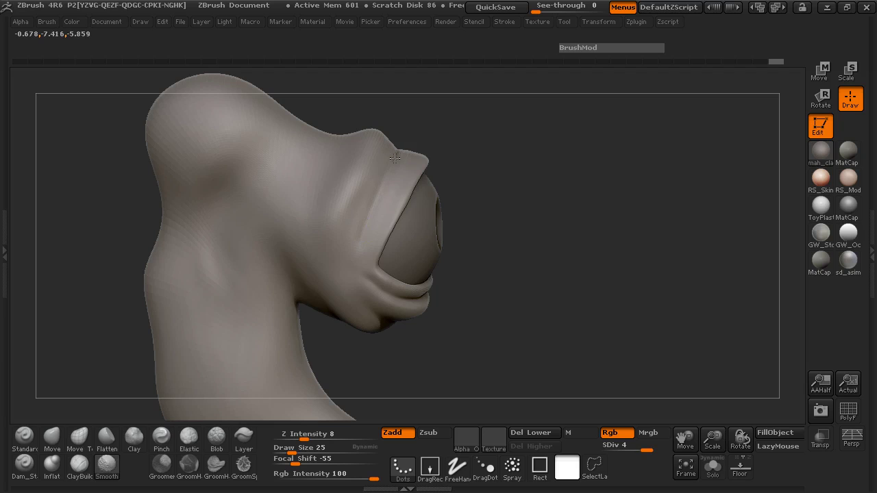
Build up the fold behind the upper eyelid with the ClayBuildup brush at Z Intensity 7 and smooth the strokes
drag(519, 225, 545, 200)
click(70, 467)
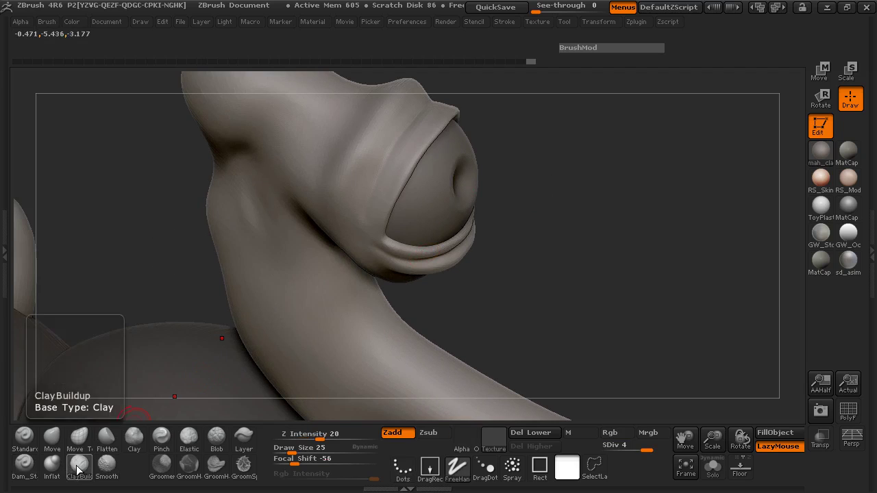
drag(328, 435, 302, 435)
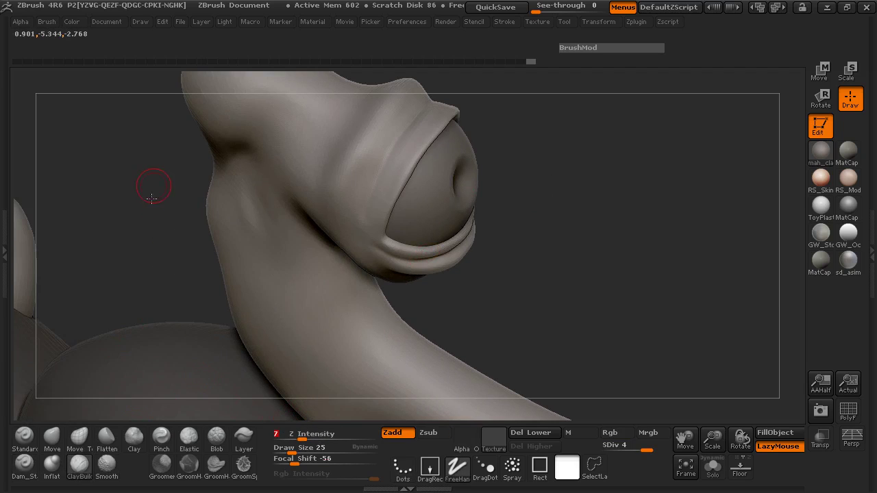
alt+drag(151, 196, 136, 246)
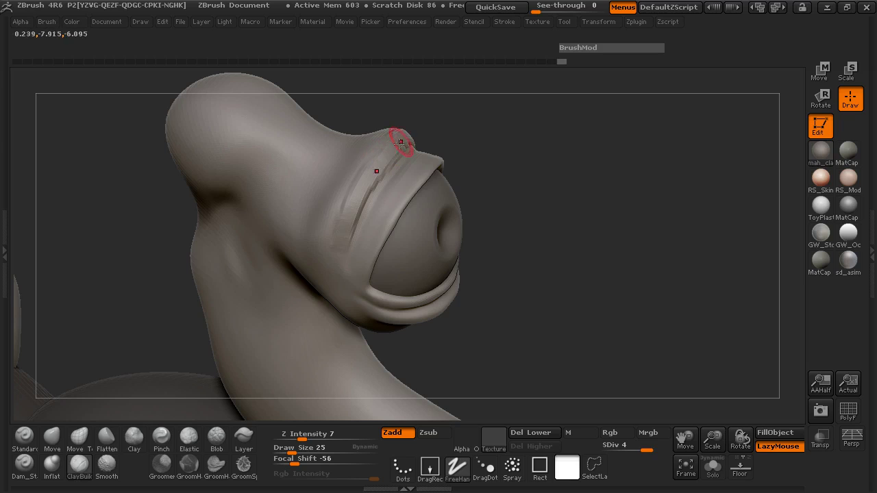
key(shift)
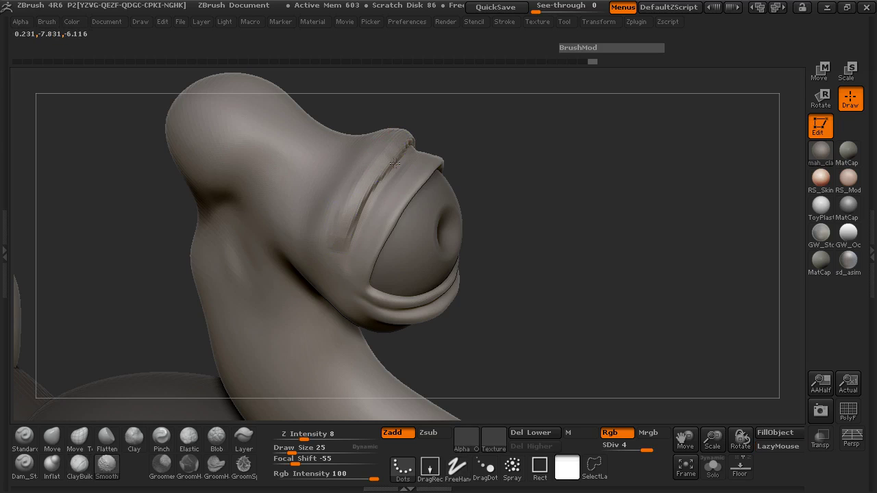
Undo the last stroke and build finer folds along the upper eyelid with ClayBuildup at Draw Size 15, lightly smoothing them
mouse_move(513, 153)
mouse_down()
mouse_move(429, 161)
mouse_move(393, 188)
mouse_up()
key(ctrl+z)
key(space)
click(396, 177)
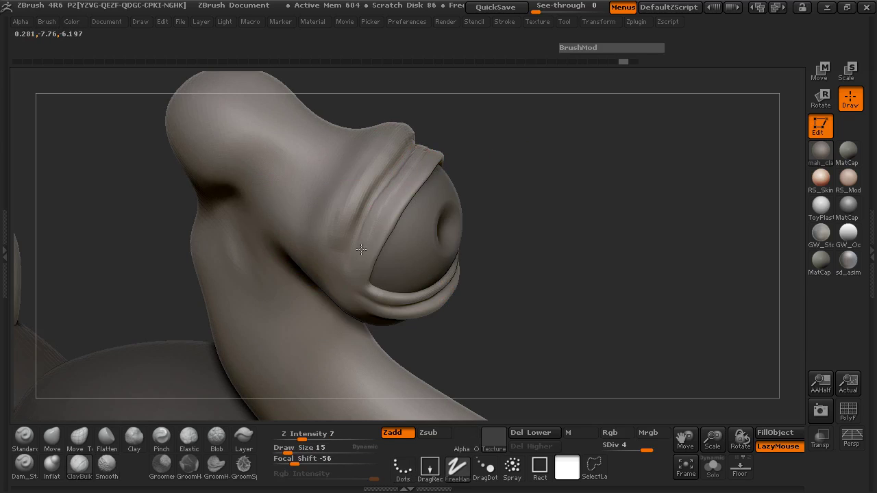
mouse_move(379, 213)
mouse_down()
mouse_move(414, 161)
mouse_move(388, 184)
mouse_up()
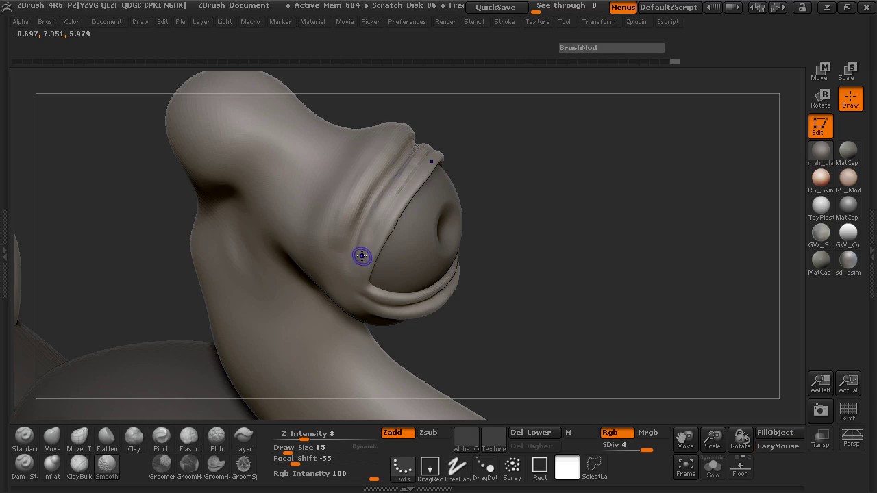
Build up and smooth ridges along the other side of the upper eyelid with ClayBuildup at Draw Size 34, replacing the undone stroke
mouse_move(466, 159)
mouse_down()
mouse_move(491, 157)
mouse_move(239, 148)
mouse_move(219, 227)
mouse_move(248, 260)
mouse_up()
ctrl+right_drag(247, 261, 337, 268)
right_drag(261, 242, 145, 186)
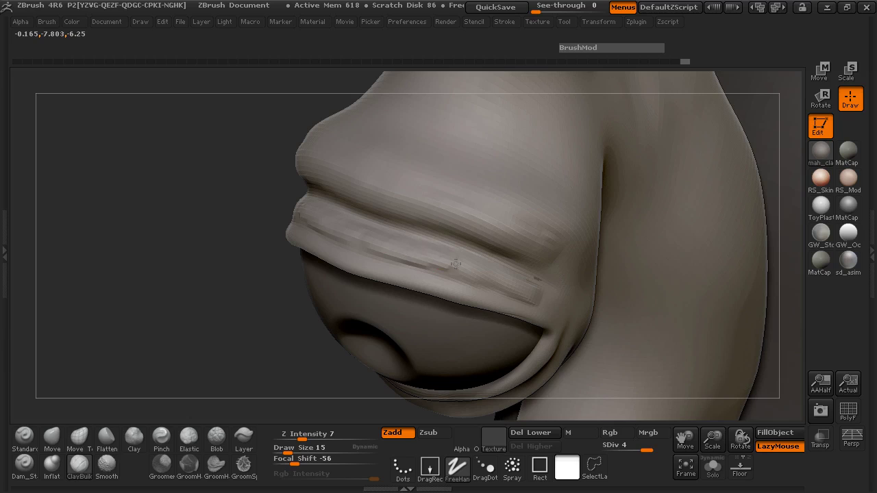
key(ctrl+z)
key(space)
click(378, 241)
mouse_move(389, 251)
mouse_down()
mouse_move(429, 252)
mouse_move(548, 291)
mouse_up()
drag(472, 267, 549, 299)
shift+drag(319, 211, 357, 218)
shift+drag(472, 253, 536, 277)
shift+drag(329, 238, 509, 296)
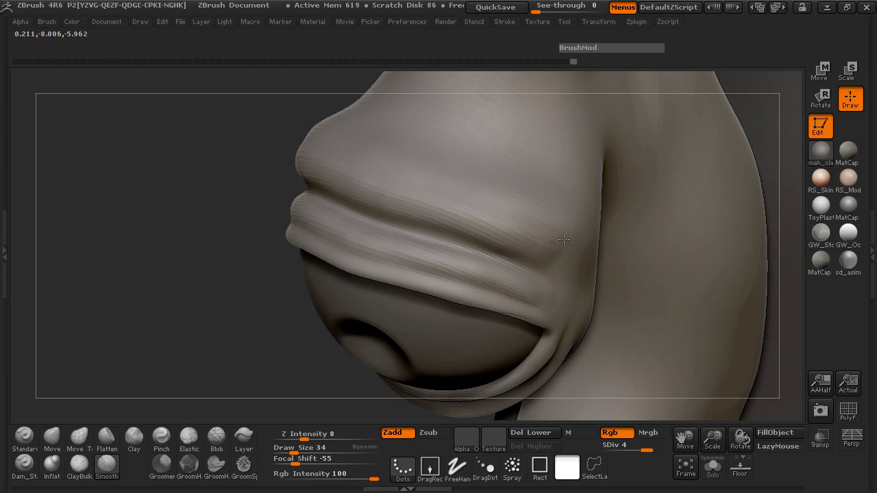
Thicken the fold overhanging the crease behind the upper eyelid with ClayBuildup at Focal Shift 18, redoing the first stroke and smoothing the end
drag(337, 186, 480, 242)
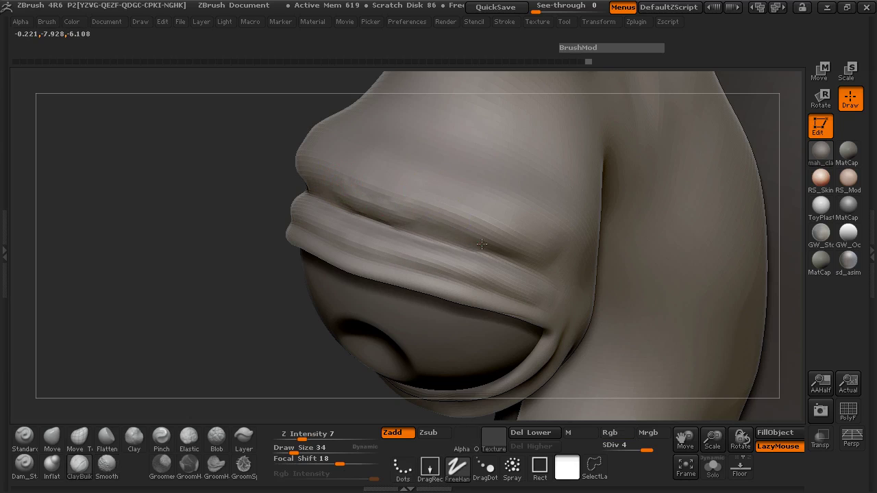
key(ctrl+z)
drag(357, 203, 497, 246)
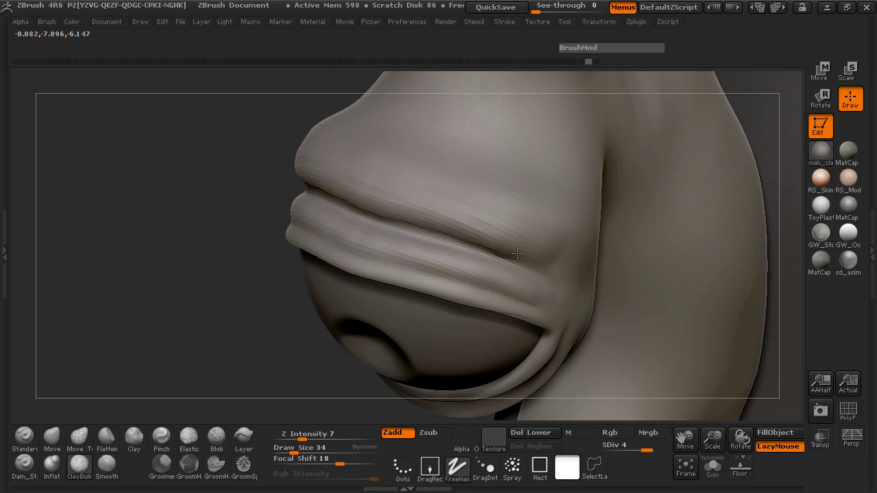
drag(396, 210, 514, 248)
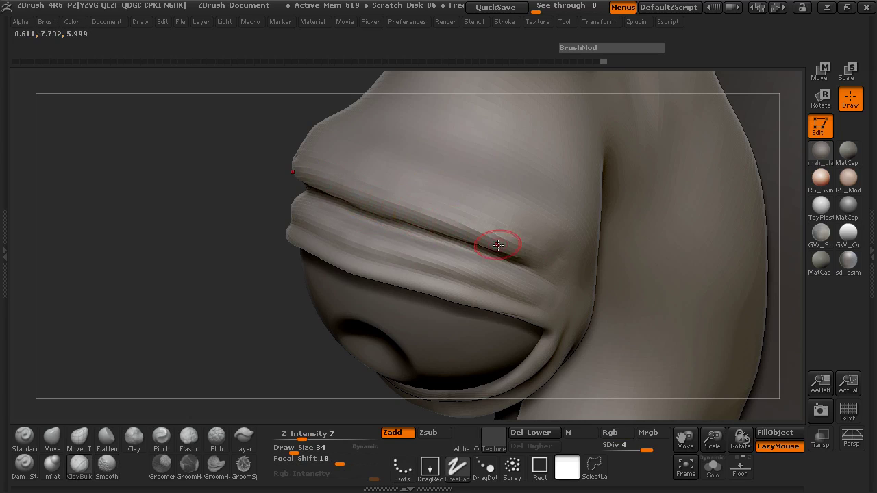
shift+drag(564, 264, 447, 218)
Puff out the upper eyelid folds with the Inflate brush at Z Intensity 4 and Draw Size 34
mouse_move(159, 256)
mouse_down()
mouse_move(167, 189)
mouse_move(625, 164)
mouse_move(563, 208)
mouse_up()
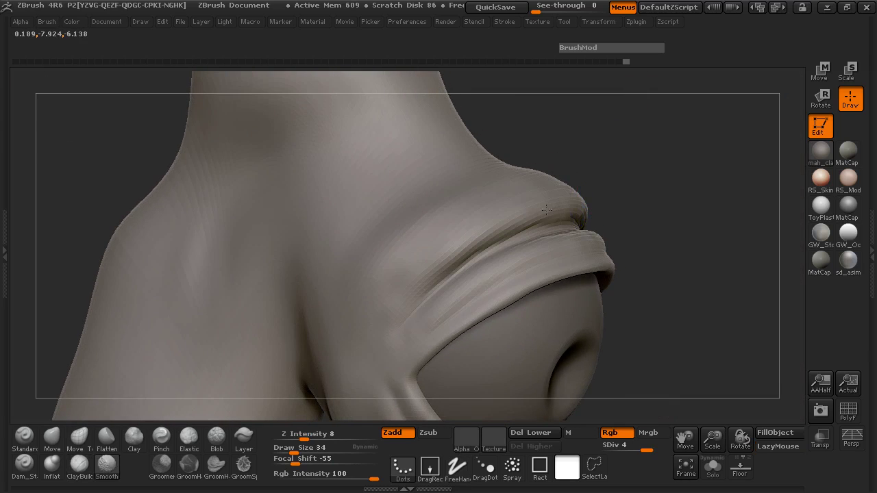
mouse_move(663, 189)
mouse_down()
mouse_move(660, 221)
mouse_move(554, 234)
mouse_up()
drag(684, 182, 538, 214)
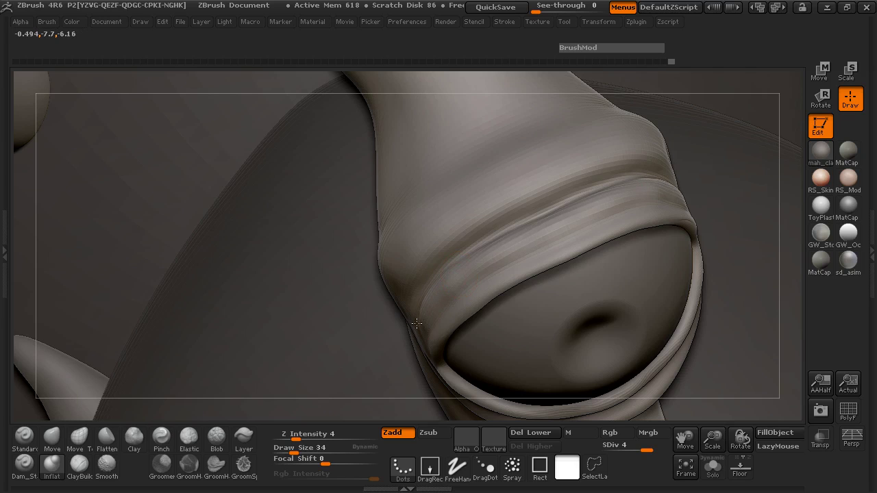
drag(530, 235, 594, 207)
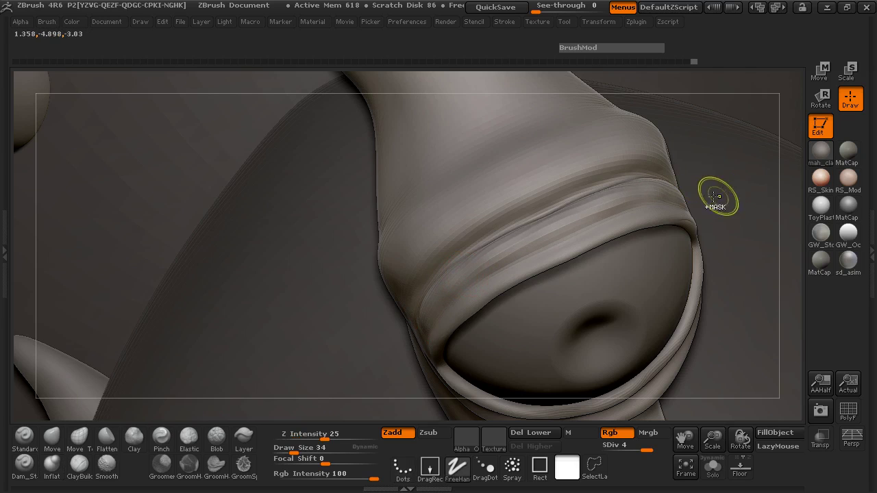
Inflate the eye stalk's elbow bump with the Inflate brush at Draw Size 34 and Z Intensity 4, undoing the unwanted stroke
ctrl+right_drag(726, 196, 493, 219)
mouse_move(175, 274)
mouse_down()
mouse_move(171, 216)
mouse_move(153, 186)
mouse_move(428, 85)
mouse_up()
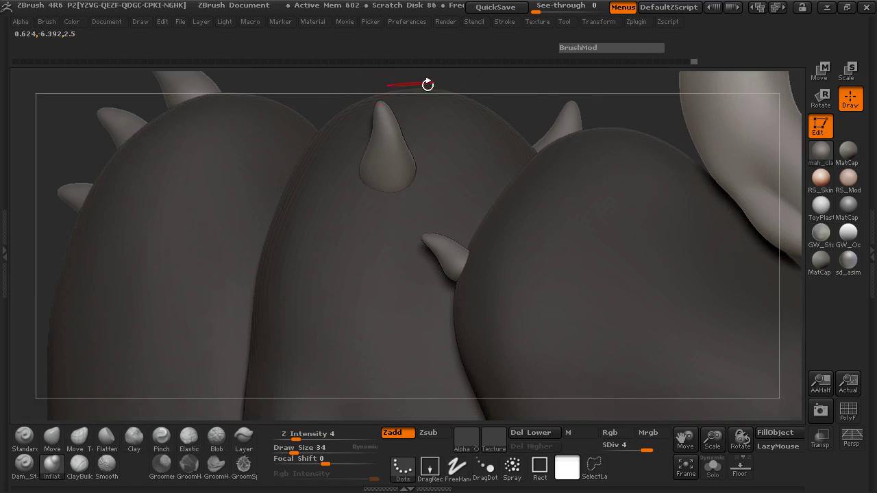
mouse_move(625, 104)
mouse_down()
mouse_move(480, 239)
mouse_move(764, 247)
mouse_move(545, 271)
mouse_move(633, 245)
mouse_move(603, 276)
mouse_move(706, 280)
mouse_up()
key(b)
key(i)
key(n)
alt+drag(242, 137, 224, 256)
mouse_move(234, 205)
alt+mouse_down()
mouse_move(218, 228)
mouse_move(245, 205)
alt+mouse_up()
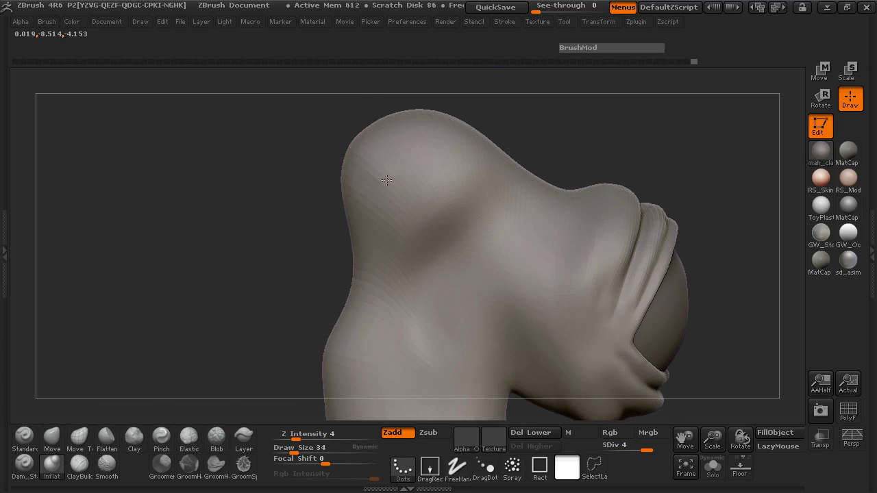
key(ctrl)
key(ctrl+z)
mouse_move(367, 122)
mouse_down()
mouse_move(381, 136)
mouse_move(376, 121)
mouse_up()
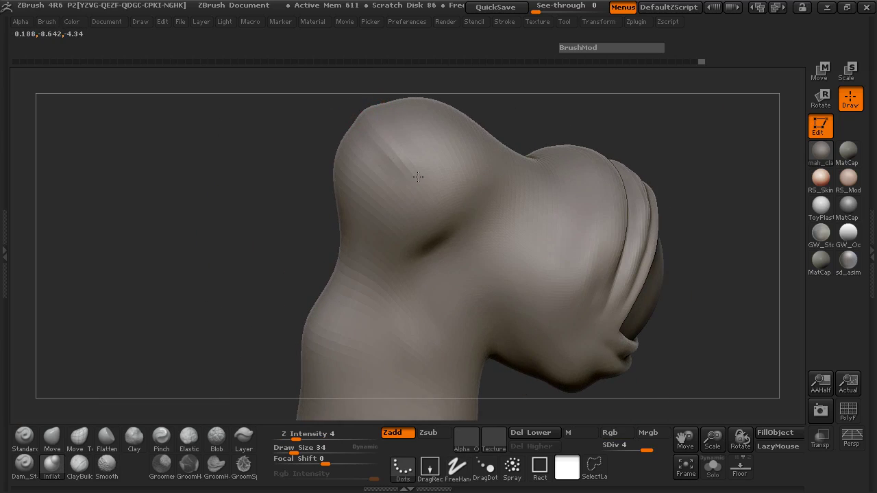
Swell skin folds across the sides of the elbow bump with the Inflate brush at Draw Size 46
key(space)
drag(388, 150, 403, 168)
drag(231, 168, 387, 151)
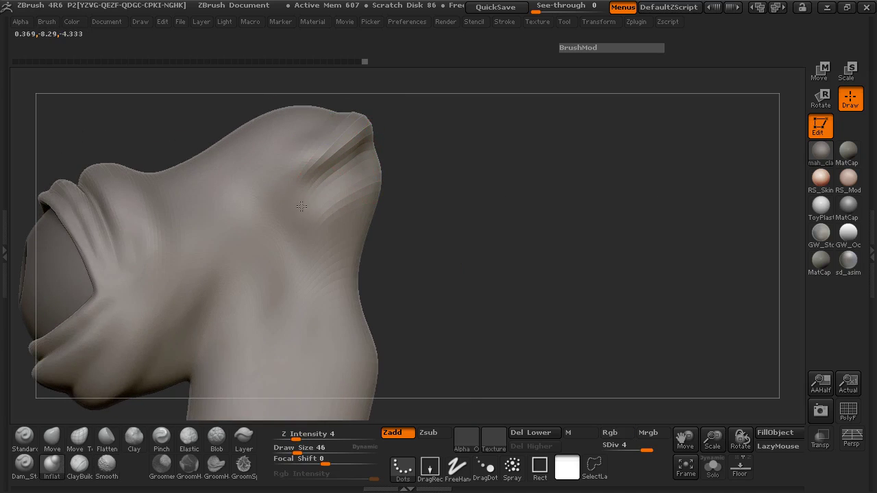
drag(433, 146, 330, 186)
mouse_move(436, 166)
mouse_down()
mouse_move(482, 163)
mouse_move(456, 154)
mouse_up()
Reshape the folded elbow bump's contour with the Move Topological brush at Draw Size 73
click(79, 439)
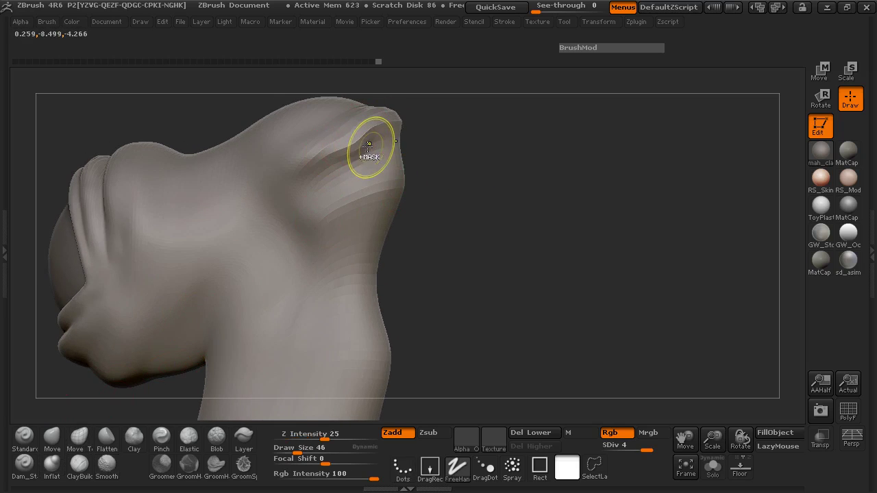
key(space)
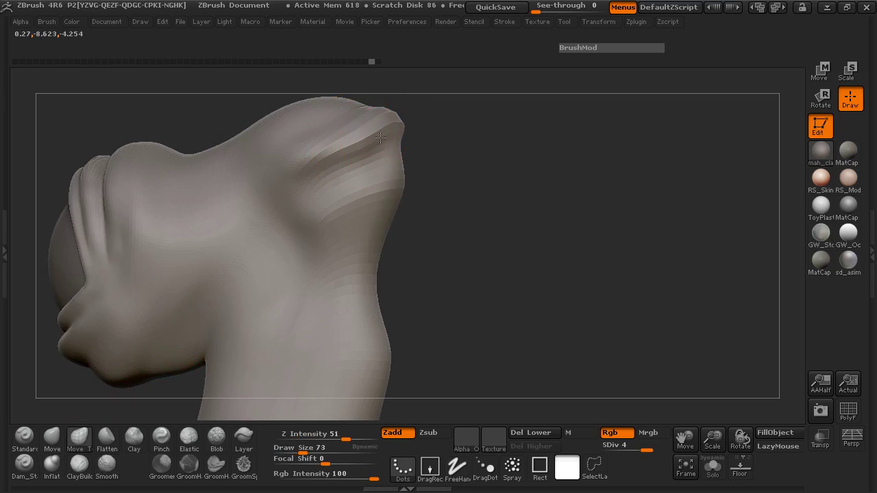
mouse_move(448, 150)
mouse_down()
mouse_move(494, 165)
mouse_move(479, 171)
mouse_move(442, 155)
mouse_up()
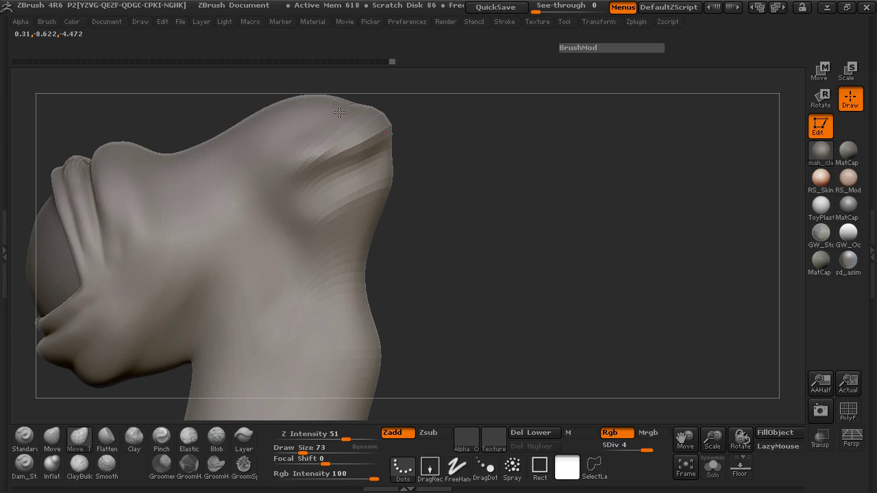
drag(430, 111, 259, 146)
drag(337, 183, 326, 183)
mouse_move(181, 184)
mouse_down()
mouse_move(405, 172)
mouse_move(331, 171)
mouse_up()
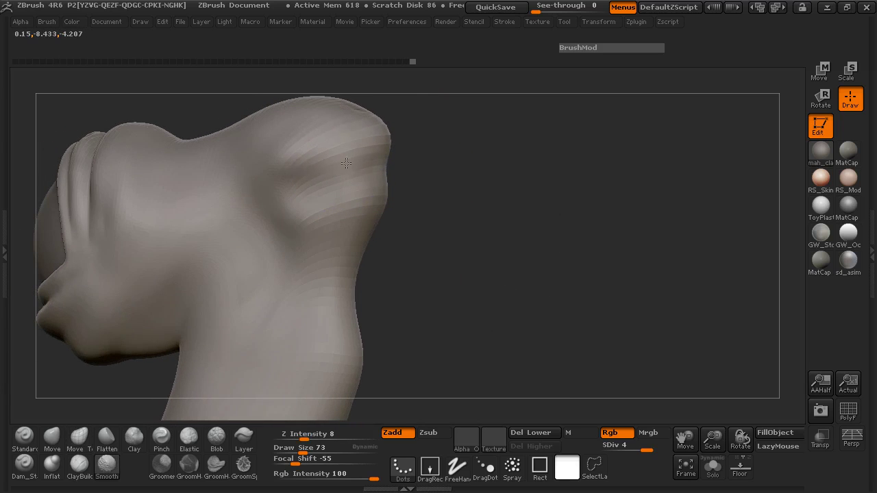
Smooth the folds on both sides of the elbow bump
shift+drag(364, 196, 367, 192)
drag(428, 191, 254, 185)
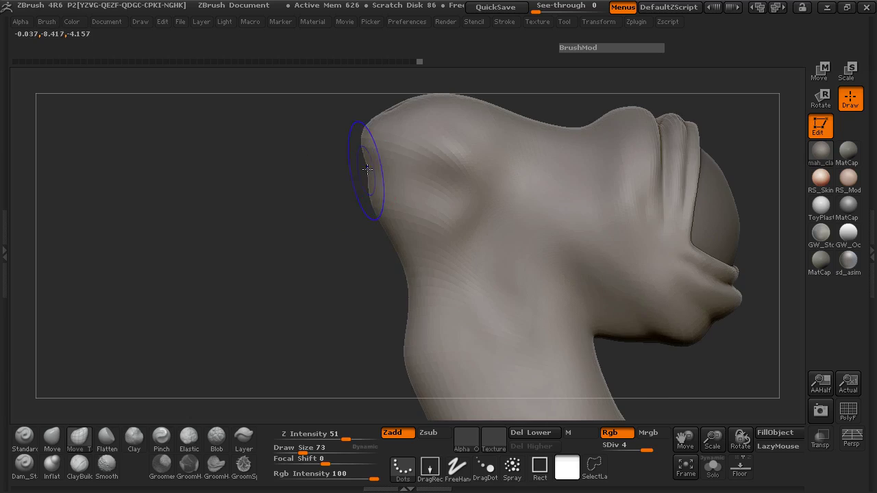
shift+drag(362, 172, 364, 137)
drag(288, 151, 451, 150)
Inflate the top of the elbow bump at Draw Size 73 and Z Intensity 4, smoothing its side
click(52, 465)
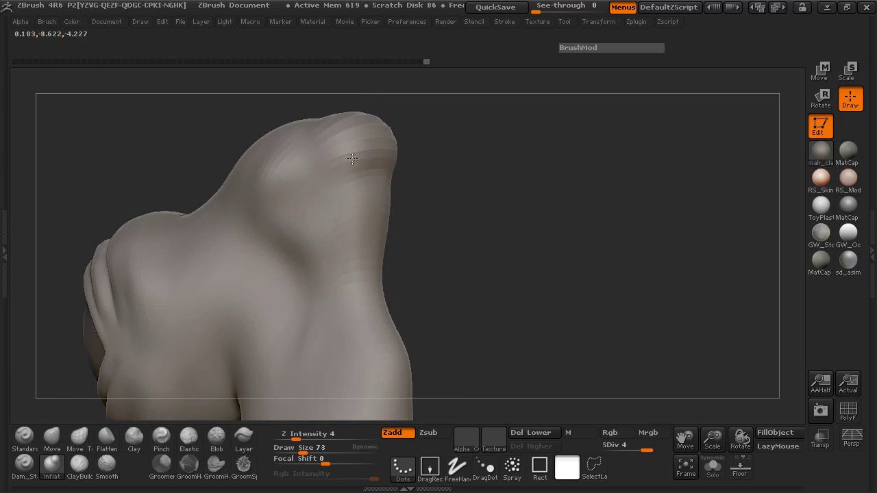
mouse_move(448, 130)
mouse_down()
mouse_move(493, 137)
mouse_move(423, 137)
mouse_move(489, 153)
mouse_move(548, 137)
mouse_move(554, 202)
mouse_move(366, 150)
mouse_up()
key(shift)
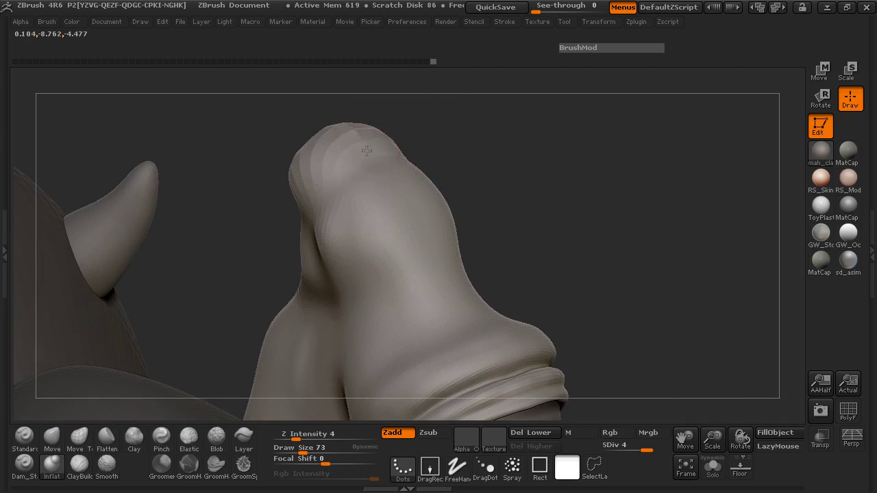
drag(458, 161, 507, 163)
shift+drag(423, 198, 405, 163)
mouse_move(210, 187)
mouse_down()
mouse_move(192, 198)
mouse_move(439, 197)
mouse_move(477, 158)
mouse_move(509, 172)
mouse_move(538, 137)
mouse_move(566, 127)
mouse_up()
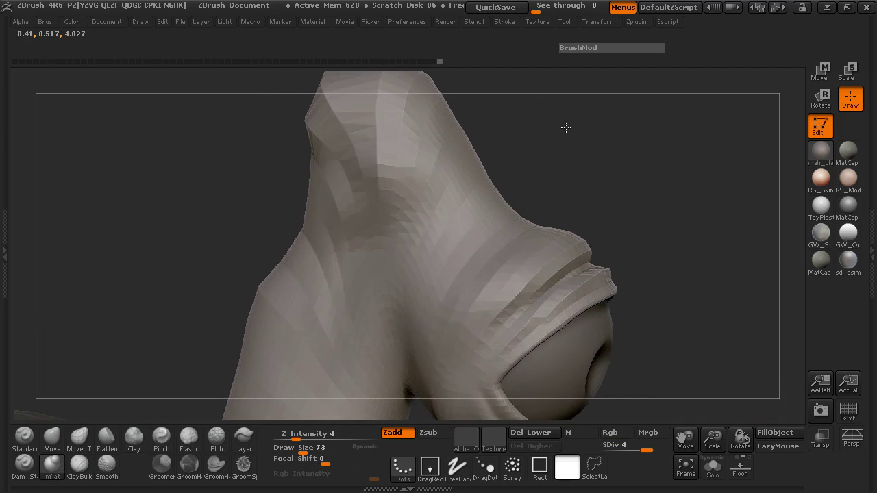
Carve a diagonal crease beneath the elbow bump with Dam_Standard at Z Intensity 8 and Draw Size 73
click(24, 463)
drag(389, 237, 391, 248)
click(302, 435)
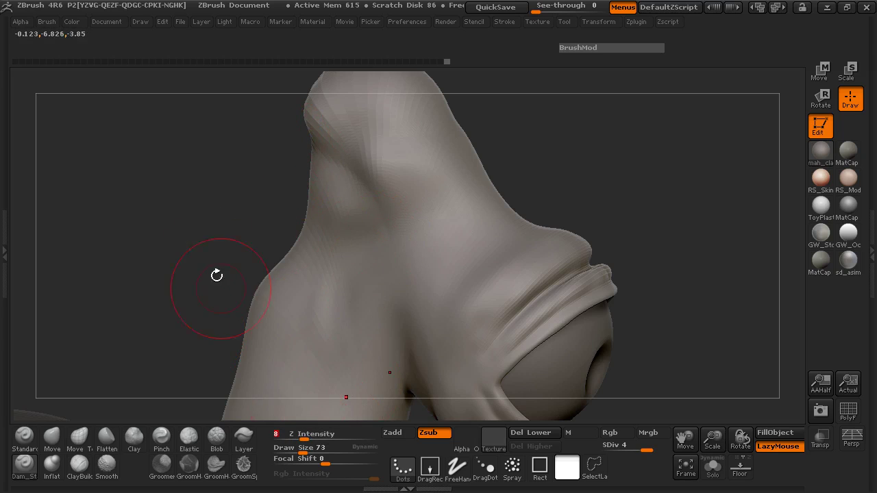
drag(216, 275, 322, 153)
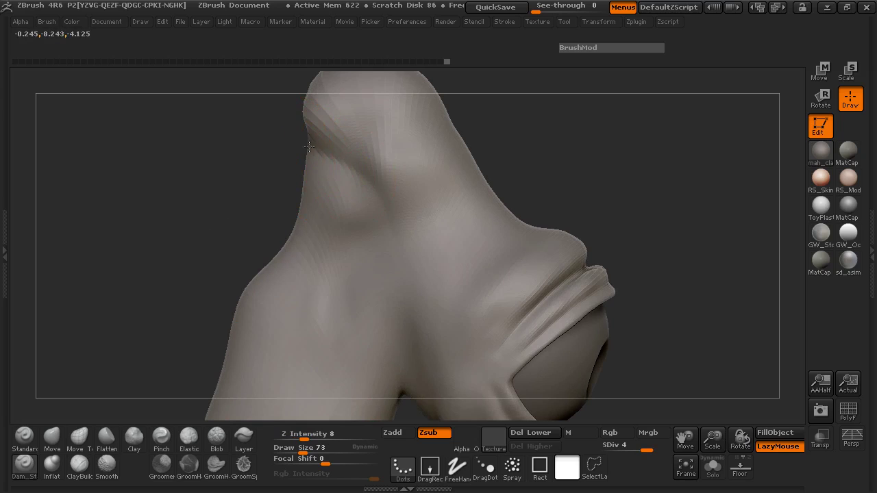
drag(381, 219, 346, 175)
mouse_move(389, 244)
mouse_down()
mouse_move(349, 172)
mouse_move(310, 149)
mouse_up()
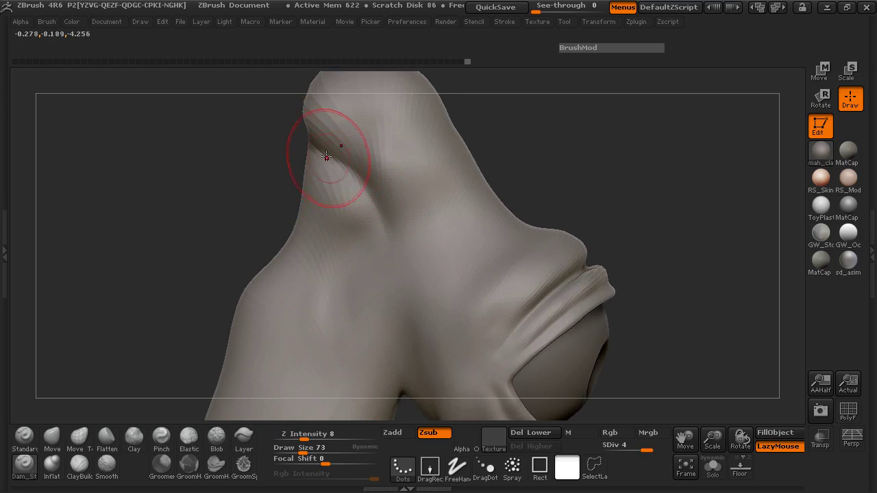
drag(367, 193, 387, 236)
Carve long lengthwise creases down the upper eye stalk below the elbow and beside the eye with Dam_Standard
mouse_move(250, 164)
mouse_down()
mouse_move(417, 174)
mouse_move(520, 197)
mouse_up()
drag(447, 174, 461, 171)
mouse_move(541, 174)
mouse_down()
mouse_move(440, 182)
mouse_move(512, 176)
mouse_up()
drag(414, 180, 491, 176)
mouse_move(550, 182)
mouse_down()
mouse_move(473, 188)
mouse_move(490, 174)
mouse_move(477, 171)
mouse_up()
drag(327, 215, 370, 225)
alt+drag(752, 316, 601, 112)
mouse_move(646, 220)
mouse_down()
mouse_move(640, 195)
mouse_move(649, 183)
mouse_move(662, 198)
mouse_move(614, 194)
mouse_move(676, 221)
mouse_move(668, 218)
mouse_up()
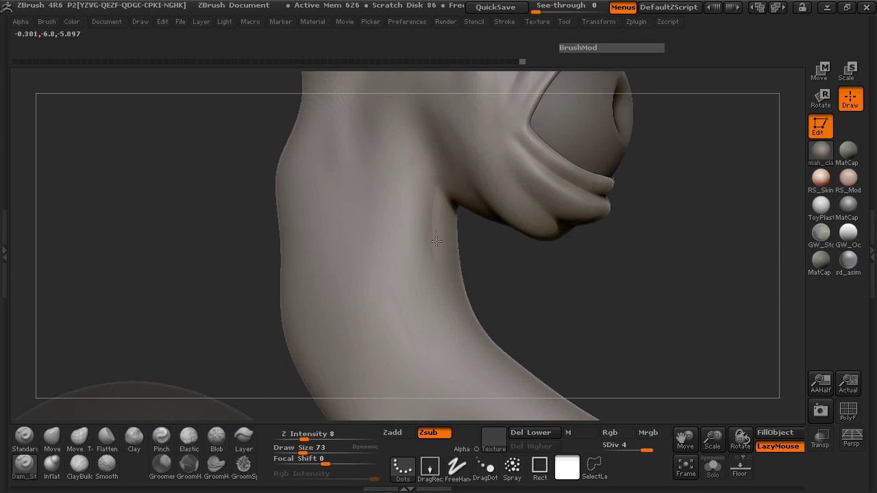
mouse_move(497, 300)
mouse_down()
mouse_move(601, 268)
mouse_move(656, 221)
mouse_move(669, 196)
mouse_move(715, 199)
mouse_move(365, 182)
mouse_up()
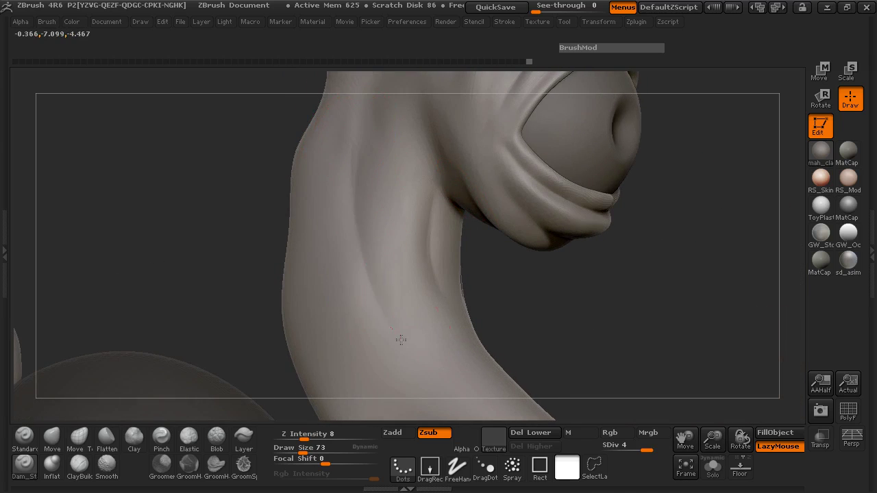
key(shift)
Add further lengthwise creases along the back of the stalk with Dam_Standard and soften them with smoothing
mouse_move(548, 315)
mouse_down()
mouse_move(556, 323)
mouse_move(571, 254)
mouse_move(603, 250)
mouse_move(619, 269)
mouse_move(618, 239)
mouse_move(608, 328)
mouse_move(603, 322)
mouse_up()
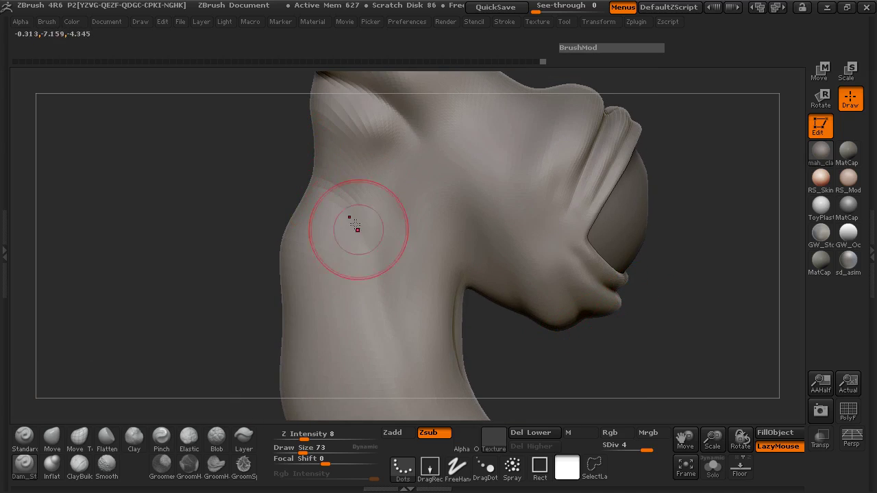
mouse_move(619, 350)
mouse_down()
mouse_move(585, 243)
mouse_move(568, 247)
mouse_up()
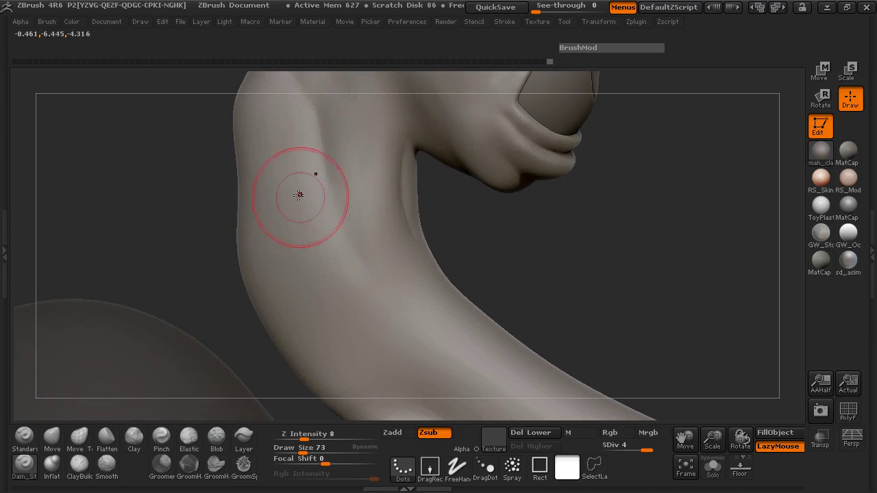
mouse_move(274, 137)
mouse_down()
mouse_move(270, 166)
mouse_move(305, 293)
mouse_move(261, 154)
mouse_up()
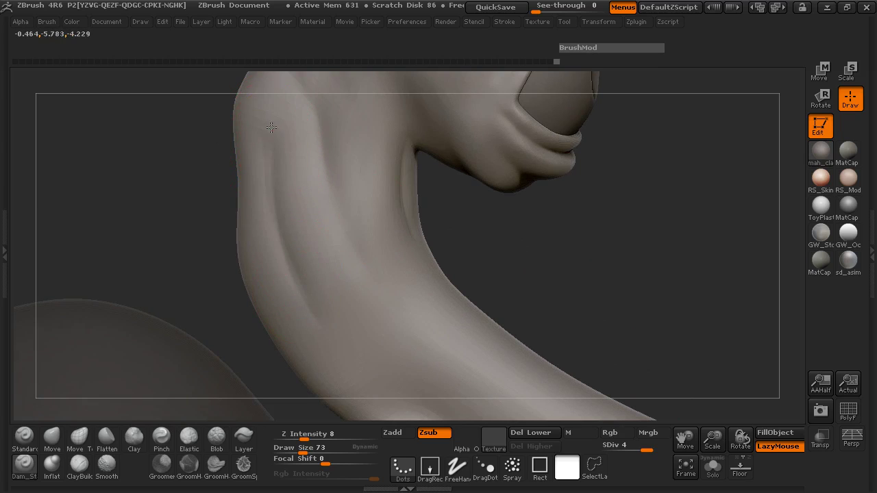
drag(317, 330, 326, 341)
shift+drag(264, 137, 269, 156)
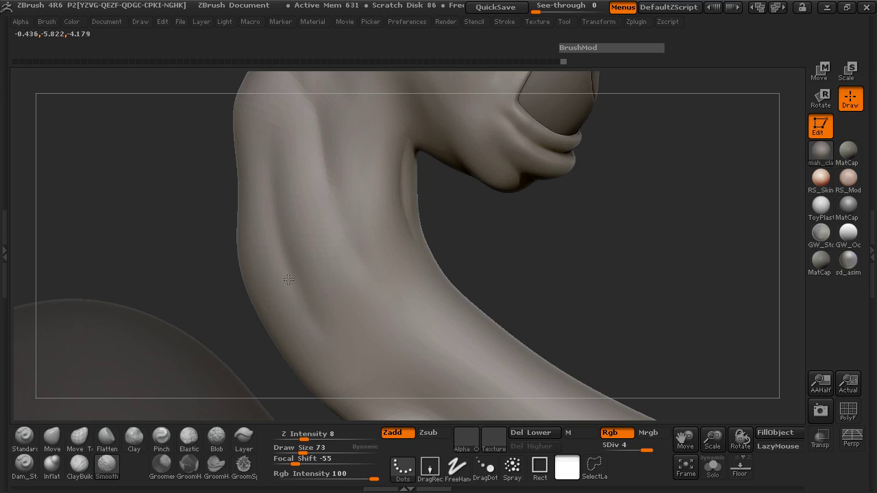
Smooth the upper stalk creases and carve the outline of an oval bulge on the underside of the stalk's curve
mouse_move(589, 235)
mouse_down()
mouse_move(560, 246)
mouse_move(429, 257)
mouse_move(64, 206)
mouse_move(198, 203)
mouse_move(511, 231)
mouse_move(421, 205)
mouse_move(444, 209)
mouse_move(425, 194)
mouse_up()
mouse_move(306, 167)
shift+mouse_down()
mouse_move(328, 139)
mouse_move(316, 153)
shift+mouse_up()
drag(384, 152, 343, 148)
drag(411, 196, 262, 259)
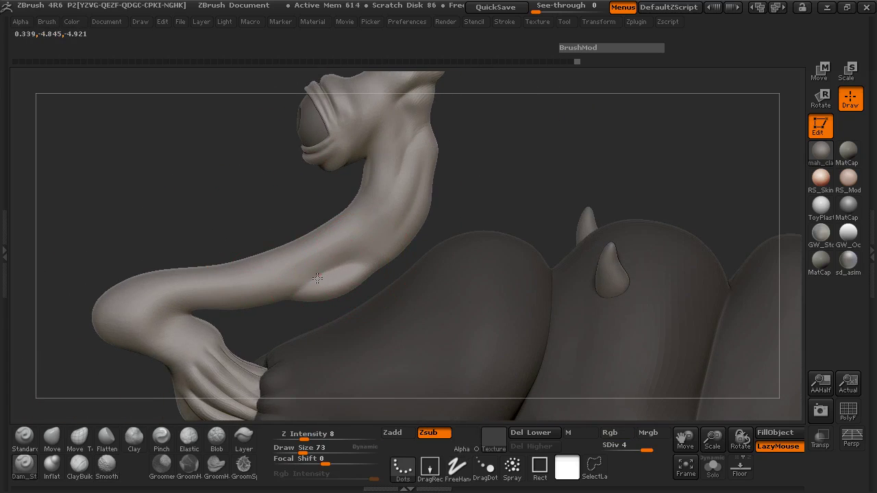
drag(200, 229, 266, 249)
mouse_move(548, 257)
mouse_down()
mouse_move(660, 264)
mouse_move(526, 307)
mouse_up()
Swell the oval bulge on the stalk with the Inflate brush at Draw Size 55 and Z Intensity 4, and smooth its edge
click(48, 470)
mouse_move(392, 252)
alt+mouse_down()
mouse_move(511, 264)
mouse_move(571, 243)
mouse_move(473, 242)
alt+mouse_up()
key(space)
drag(332, 234, 325, 234)
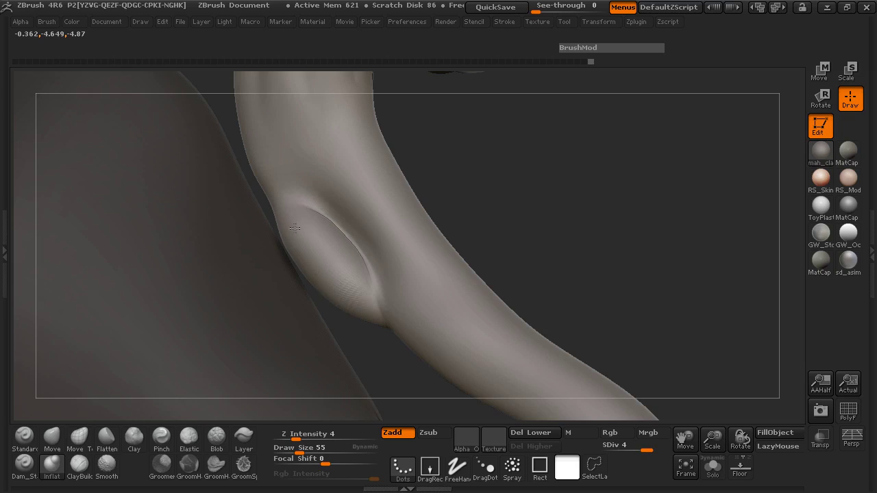
mouse_move(315, 186)
mouse_down()
mouse_move(370, 238)
mouse_move(363, 223)
mouse_move(394, 306)
mouse_move(333, 197)
mouse_move(306, 185)
mouse_up()
mouse_move(305, 185)
mouse_down()
mouse_move(343, 223)
mouse_move(385, 305)
mouse_up()
drag(541, 274, 400, 264)
shift+drag(360, 250, 327, 217)
Pull the protruding stalk bulges closer to the stalk with the Move Topological brush at Draw Size 185
mouse_move(699, 219)
mouse_down()
mouse_move(691, 249)
mouse_move(741, 266)
mouse_up()
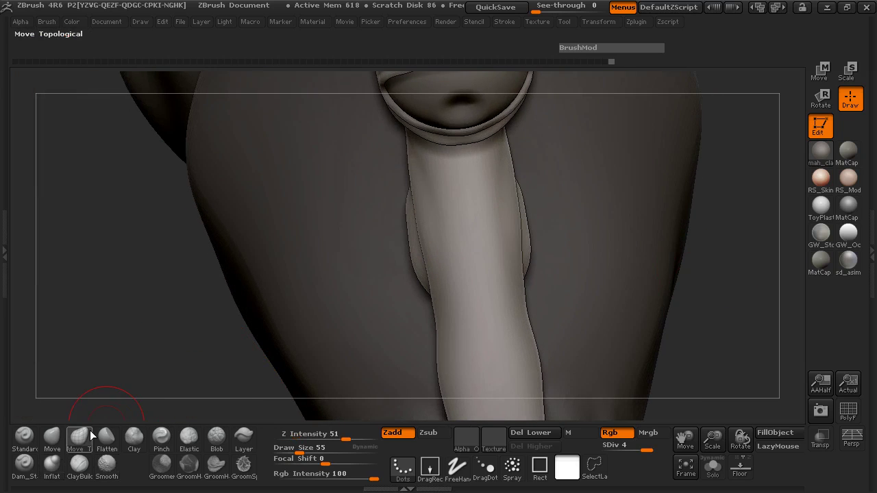
click(79, 436)
key(space)
mouse_move(452, 264)
mouse_down()
mouse_move(436, 250)
mouse_move(485, 250)
mouse_move(449, 252)
mouse_up()
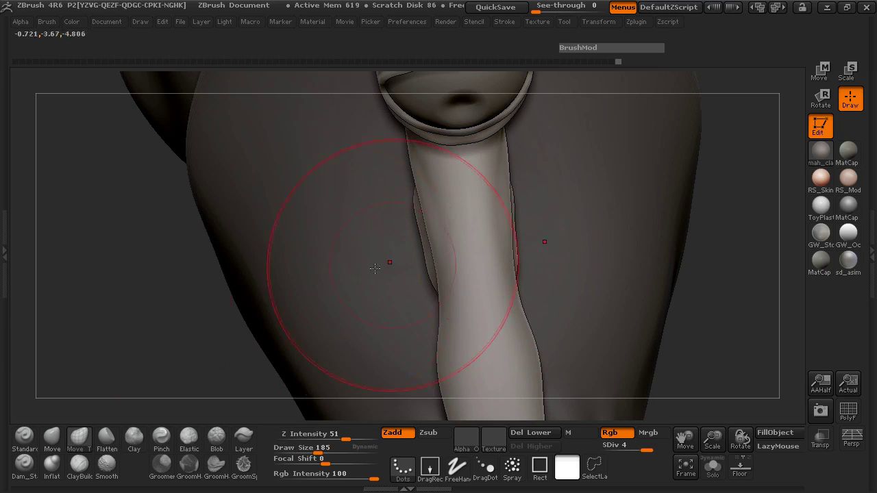
Pull the stalk surface around and over the oval bulge with the Move Topological brush at Draw Size 106, and smooth the area
alt+drag(123, 329, 89, 196)
drag(411, 253, 461, 253)
drag(82, 261, 185, 267)
mouse_move(479, 210)
mouse_down()
mouse_move(506, 251)
mouse_move(490, 273)
mouse_up()
key(space)
drag(362, 190, 352, 190)
mouse_move(441, 157)
mouse_down()
mouse_move(433, 176)
mouse_move(443, 131)
mouse_move(385, 80)
mouse_move(515, 110)
mouse_move(657, 199)
mouse_move(280, 242)
mouse_move(356, 277)
mouse_move(687, 182)
mouse_move(357, 219)
mouse_move(314, 214)
mouse_up()
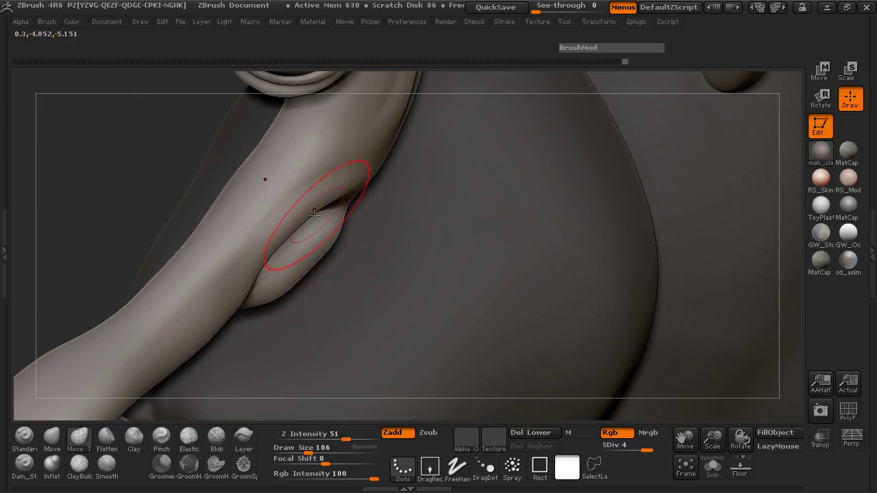
mouse_move(256, 254)
mouse_down()
mouse_move(265, 263)
mouse_move(287, 239)
mouse_up()
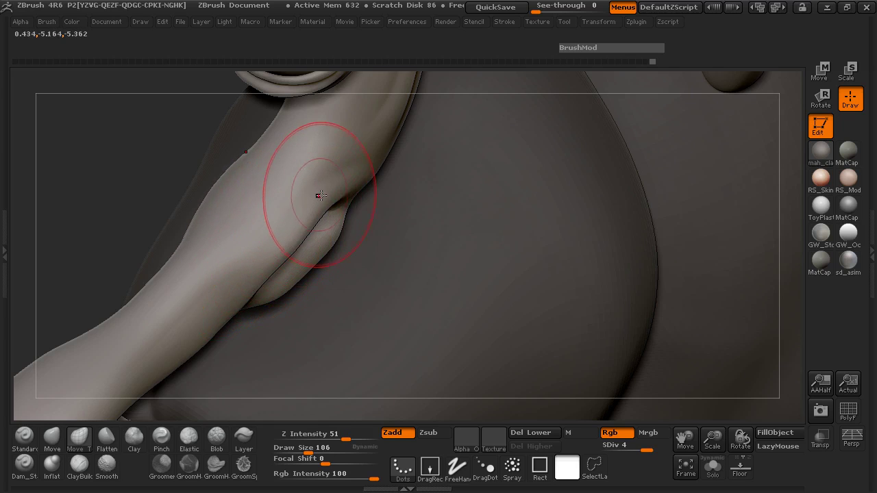
drag(59, 166, 215, 186)
key(shift)
shift+drag(255, 233, 261, 230)
Reshape the contour of the stalk's middle section with the Move Topological brush and smooth it lightly
mouse_move(576, 311)
mouse_down()
mouse_move(658, 329)
mouse_move(620, 383)
mouse_move(696, 241)
mouse_move(673, 280)
mouse_up()
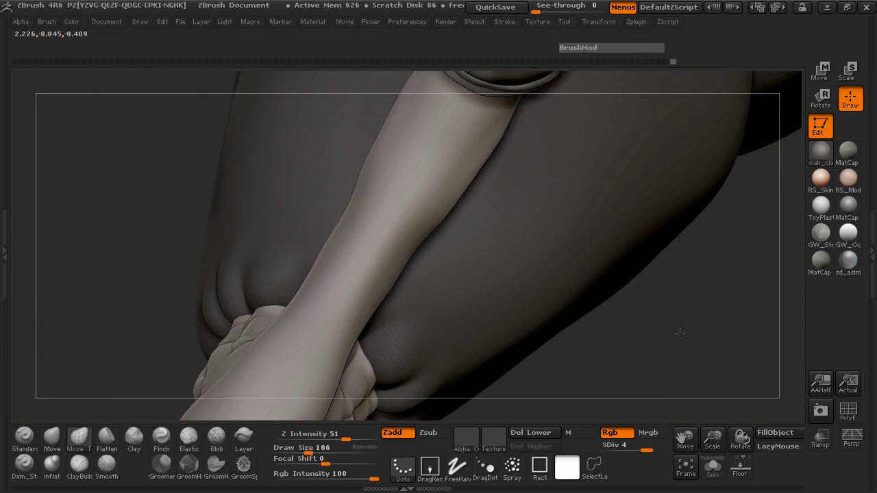
drag(677, 338, 678, 326)
drag(343, 246, 336, 243)
drag(343, 207, 343, 197)
mouse_move(318, 272)
mouse_down()
mouse_move(296, 264)
mouse_move(293, 276)
mouse_up()
drag(352, 243, 317, 225)
key(shift)
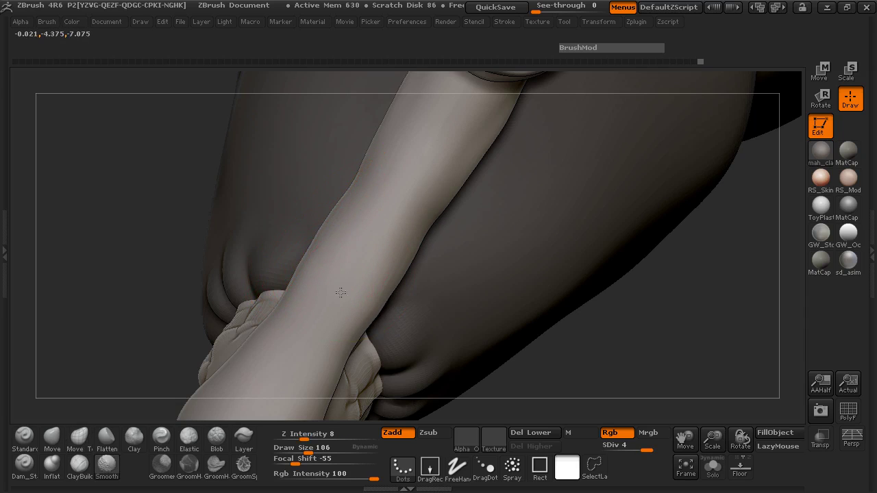
shift+drag(385, 291, 386, 287)
Pull the outer contour of the stalk's elbow into a fuller rounded shape with the Move Topological brush and smooth it
drag(675, 329, 385, 269)
alt+drag(173, 271, 193, 103)
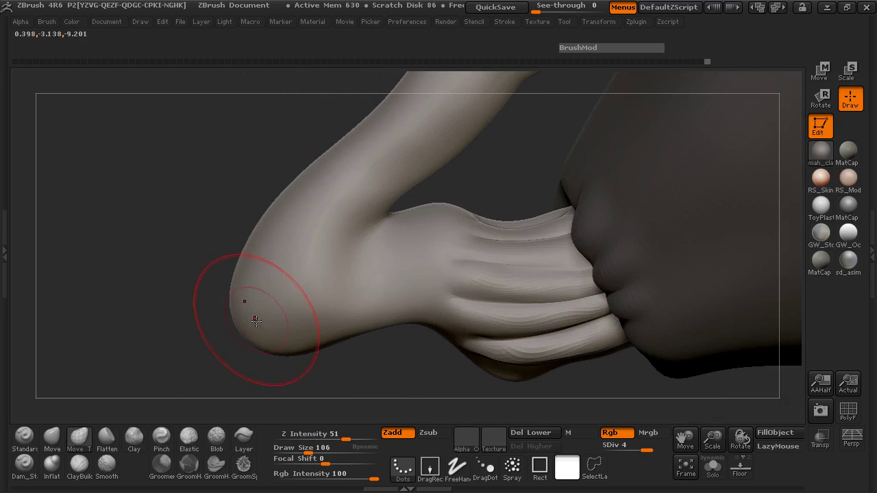
drag(251, 249, 235, 243)
mouse_move(240, 282)
mouse_down()
mouse_move(220, 284)
mouse_move(298, 268)
mouse_move(215, 243)
mouse_up()
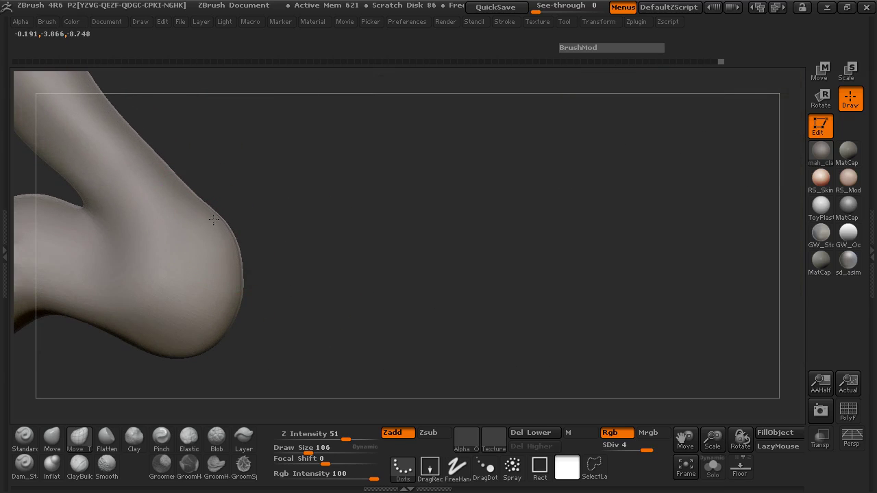
drag(221, 185, 271, 229)
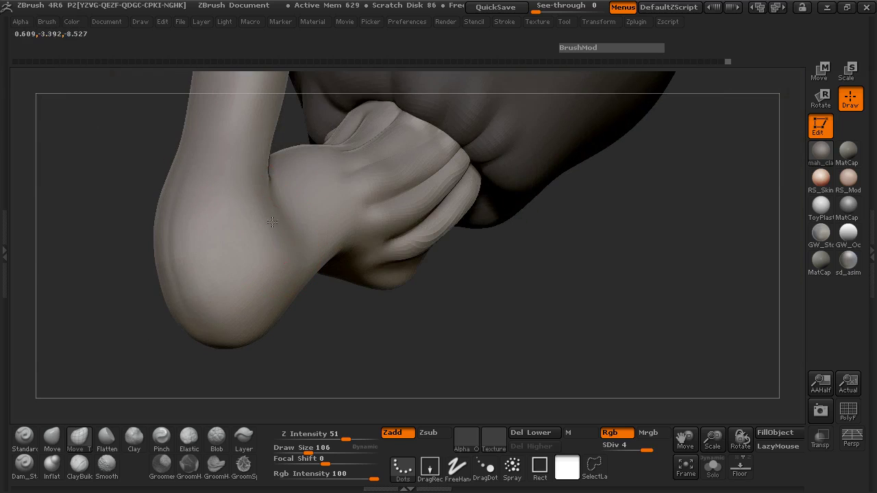
key(shift)
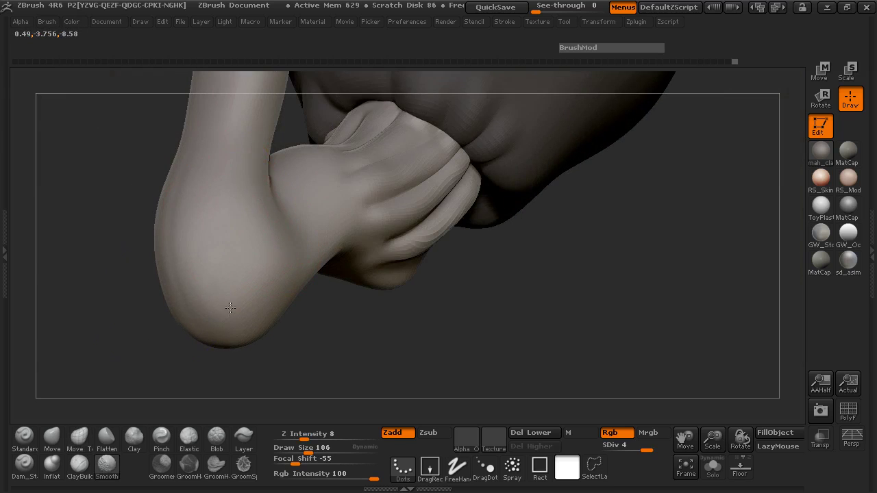
drag(229, 310, 84, 298)
Build up rounded folds across the stalk's elbow with the Inflate brush at Draw Size 32 and Z Intensity 4
click(51, 466)
drag(333, 345, 500, 322)
key(space)
drag(278, 238, 262, 237)
mouse_move(106, 310)
mouse_down()
mouse_move(222, 240)
mouse_move(315, 271)
mouse_up()
drag(384, 311, 363, 298)
mouse_move(223, 282)
mouse_down()
mouse_move(311, 308)
mouse_move(335, 304)
mouse_up()
mouse_move(388, 299)
mouse_down()
mouse_move(422, 300)
mouse_move(385, 297)
mouse_up()
key(space)
drag(263, 275, 258, 275)
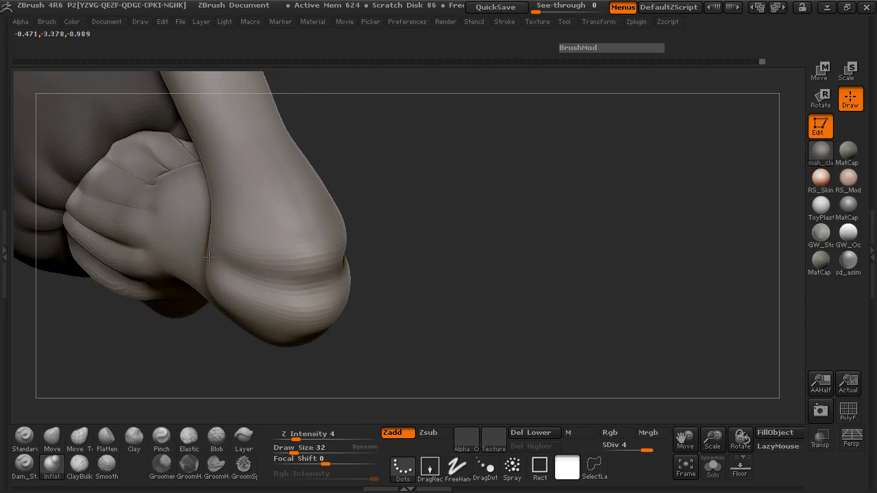
drag(349, 279, 398, 230)
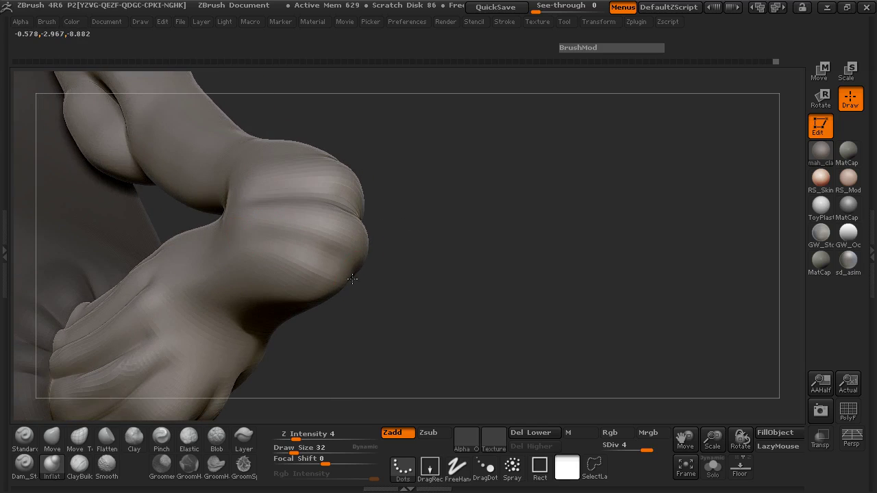
drag(381, 268, 425, 270)
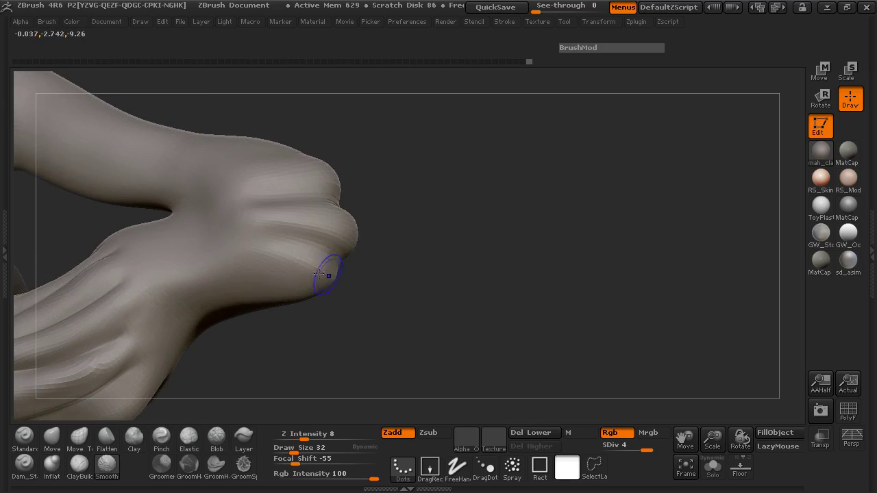
Raise the Smooth brush's Z Intensity to 15 and soften the folds on the elbow
shift+drag(309, 273, 313, 274)
drag(384, 278, 389, 307)
shift+drag(300, 435, 314, 435)
drag(401, 256, 263, 189)
key(shift)
mouse_move(387, 199)
mouse_down()
mouse_move(417, 202)
mouse_move(402, 215)
mouse_up()
Carve the upper elbow crease with Dam_Standard and tighten it with the Pinch brush at Draw Size 49 and Z Intensity 6
click(24, 463)
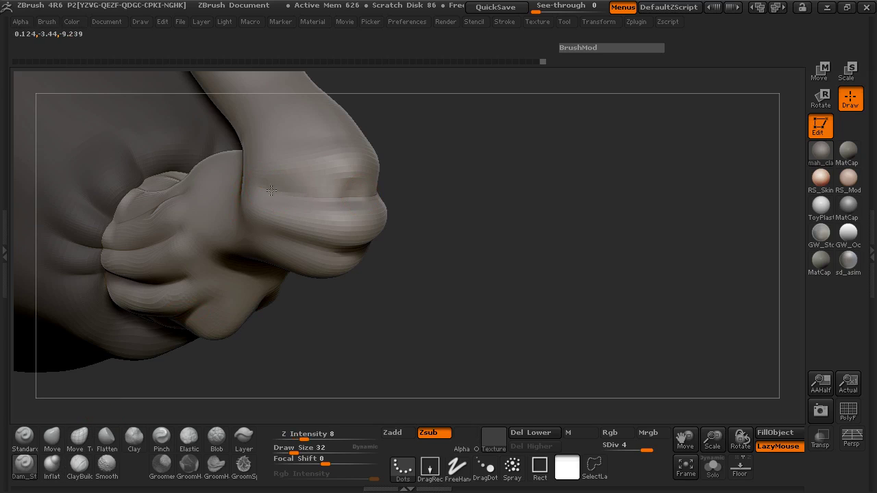
mouse_move(313, 186)
mouse_down()
mouse_move(431, 190)
mouse_move(233, 374)
mouse_up()
click(159, 440)
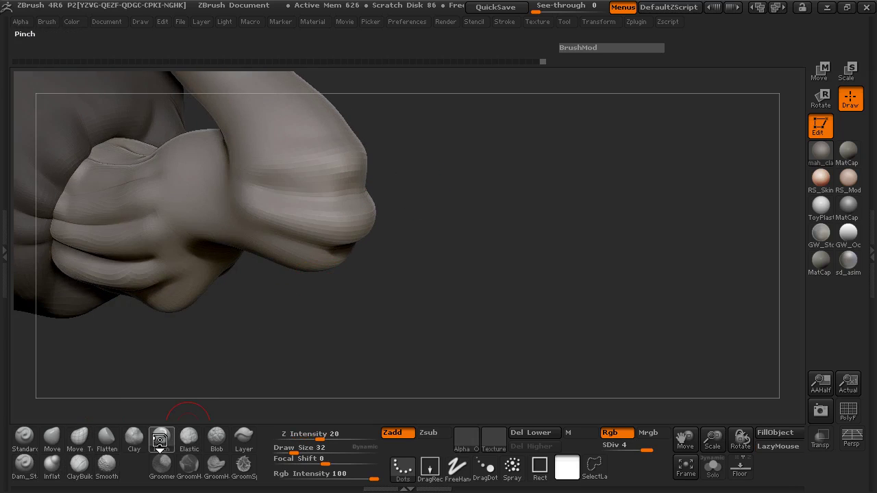
drag(312, 436, 301, 437)
key(space)
drag(273, 179, 291, 180)
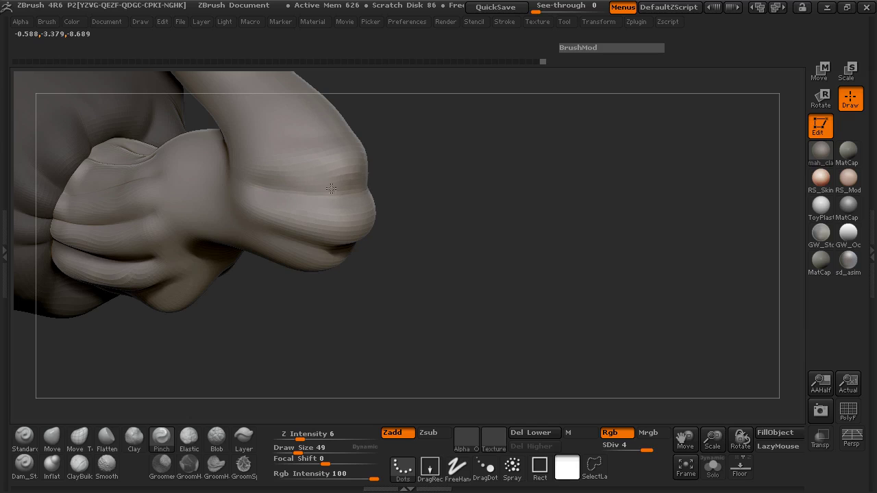
mouse_move(414, 242)
mouse_down()
mouse_move(405, 195)
mouse_move(262, 227)
mouse_up()
drag(438, 237, 344, 234)
Deepen the crease between the upper elbow folds with Dam_Standard at Draw Size 49 and smooth the surface beside it
shift+drag(344, 233, 302, 239)
mouse_move(238, 278)
mouse_down()
mouse_move(162, 291)
mouse_move(216, 235)
mouse_up()
click(24, 464)
mouse_move(236, 183)
mouse_down()
mouse_move(304, 201)
mouse_move(274, 202)
mouse_up()
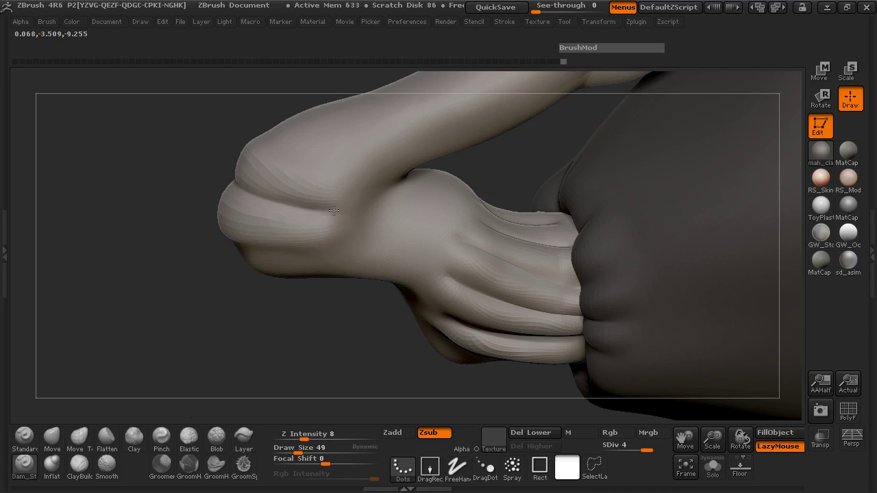
drag(169, 181, 155, 173)
shift+drag(284, 202, 237, 163)
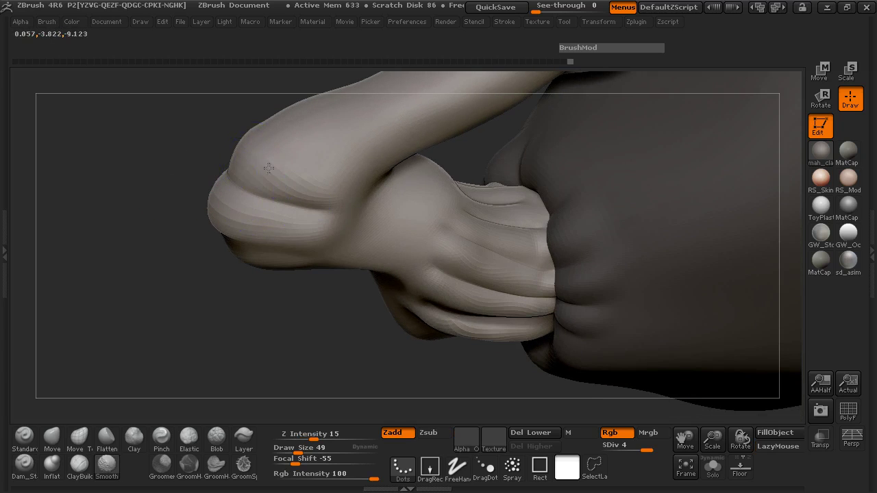
Carve the lower elbow crease and extend the creases around the elbow's other side with Dam_Standard, smoothing their ends
drag(171, 233, 226, 249)
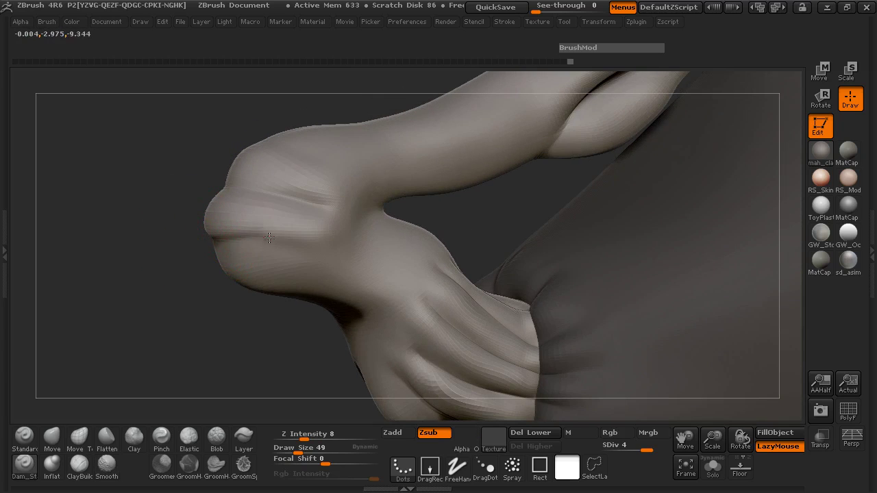
drag(158, 252, 331, 245)
shift+drag(270, 239, 219, 241)
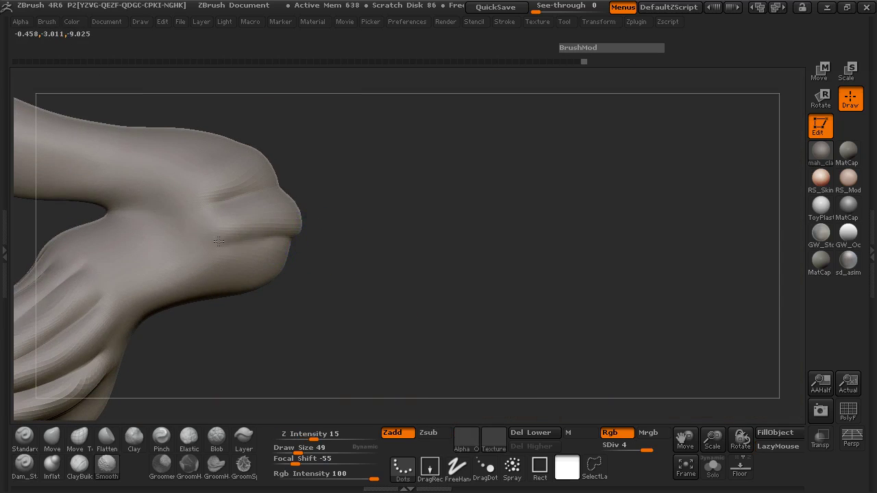
mouse_move(329, 226)
mouse_down()
mouse_move(397, 210)
mouse_move(493, 259)
mouse_move(410, 247)
mouse_up()
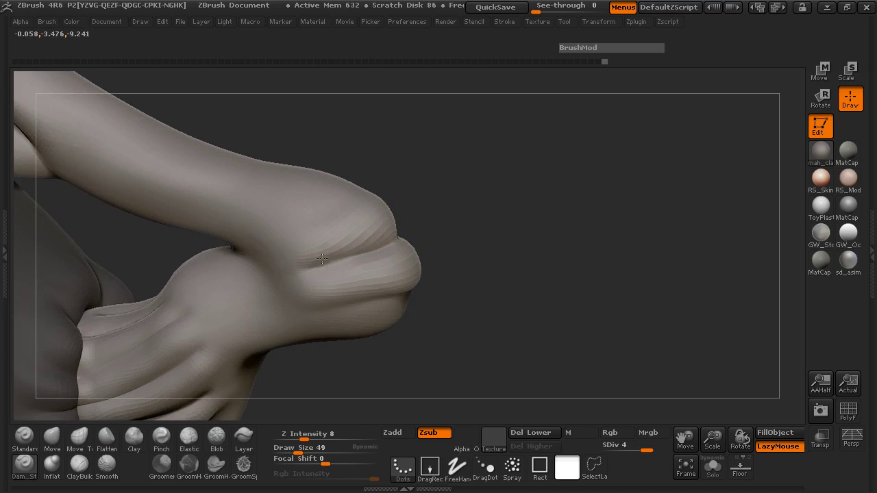
key(shift)
mouse_move(490, 206)
mouse_down()
mouse_move(248, 240)
mouse_move(192, 255)
mouse_move(198, 259)
mouse_move(172, 249)
mouse_move(187, 246)
mouse_move(150, 295)
mouse_up()
Raise soft lengthwise ridges along the lower stalk with the Standard brush at Draw Size 34 and Z Intensity 5, and smooth them
click(26, 435)
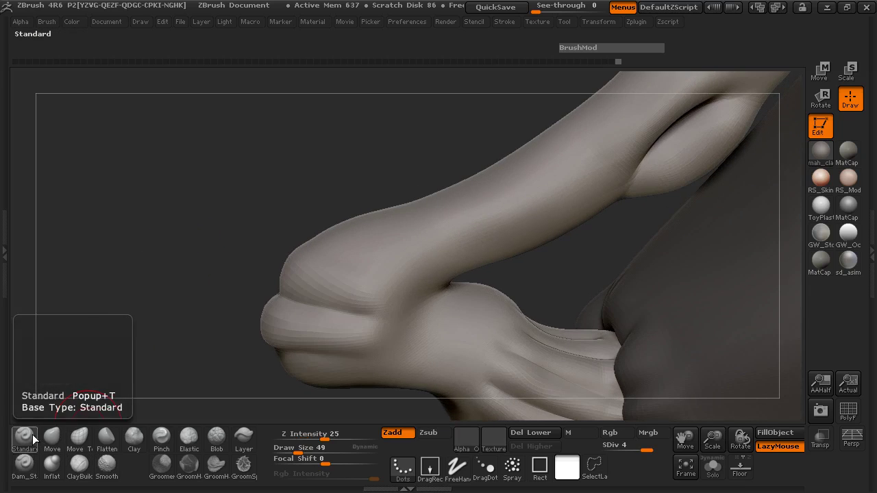
mouse_move(302, 437)
mouse_down()
mouse_move(313, 437)
mouse_move(298, 434)
mouse_up()
key(space)
drag(483, 215, 472, 215)
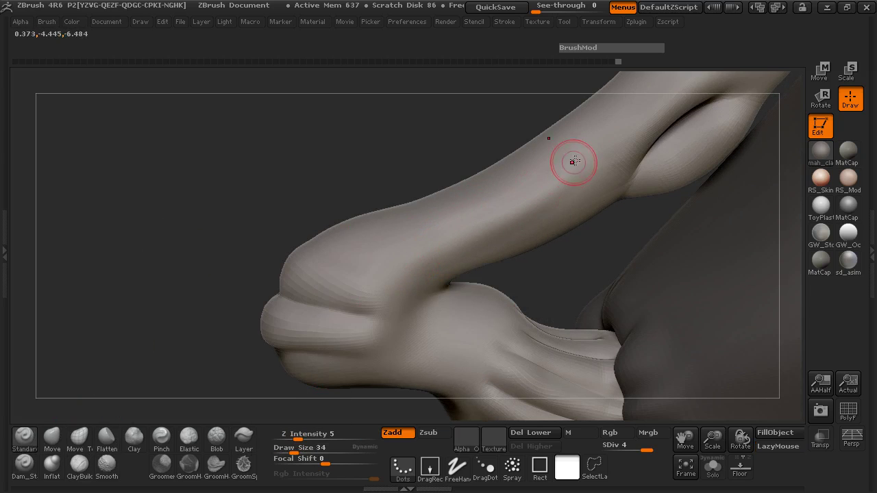
mouse_move(338, 180)
mouse_down()
mouse_move(438, 210)
mouse_move(571, 219)
mouse_move(562, 245)
mouse_move(540, 233)
mouse_up()
drag(453, 196, 525, 210)
mouse_move(540, 248)
mouse_down()
mouse_move(466, 198)
mouse_move(344, 147)
mouse_up()
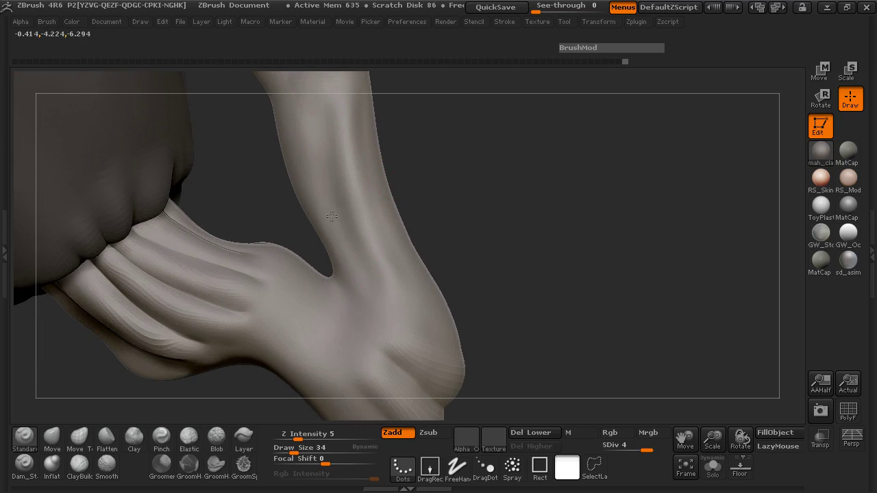
mouse_move(387, 152)
mouse_down()
mouse_move(402, 180)
mouse_move(342, 235)
mouse_up()
key(shift)
Build up the stalk's surface along the edge of the oval bulge with the Standard brush and smooth the transition
alt+drag(210, 123, 219, 258)
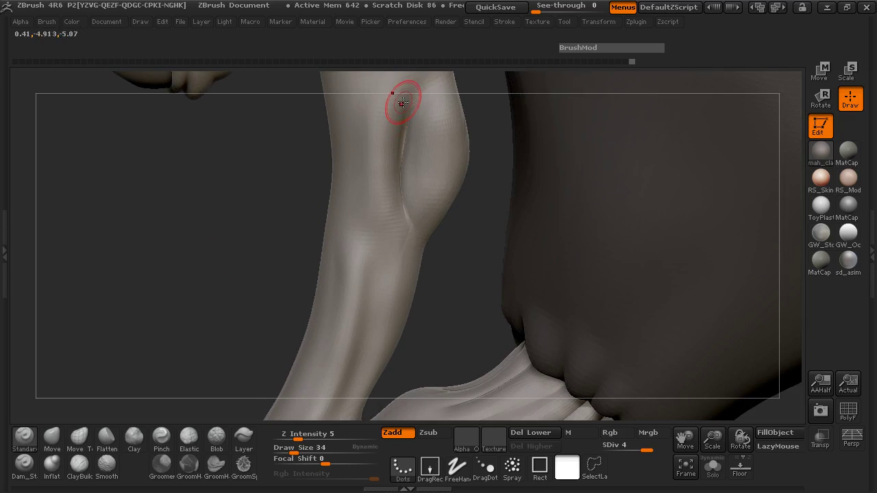
drag(401, 92, 395, 157)
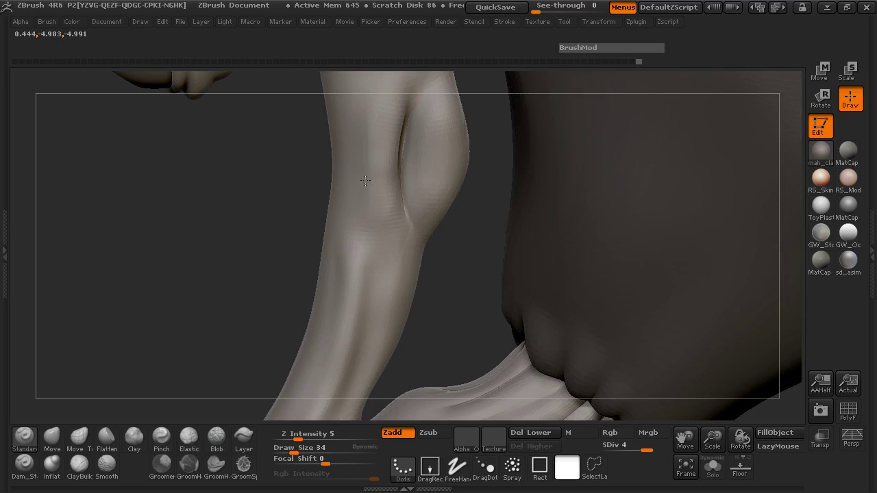
alt+drag(272, 173, 260, 252)
drag(423, 141, 383, 199)
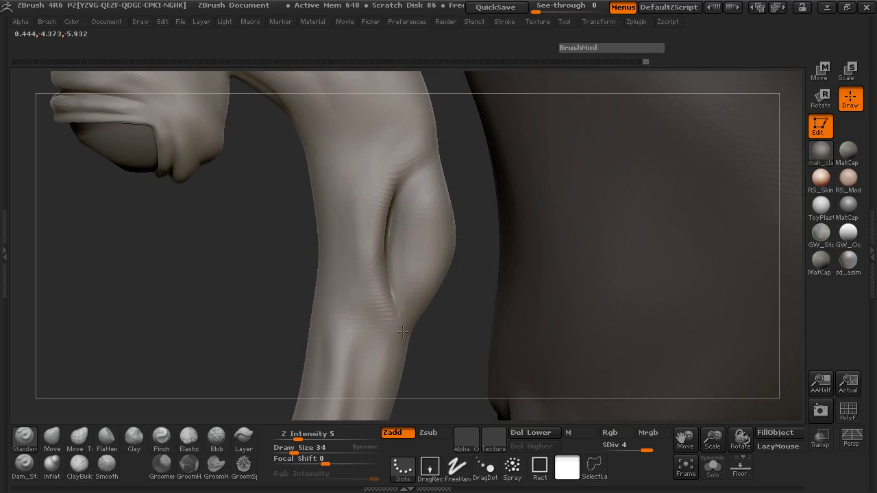
key(shift)
shift+drag(360, 269, 395, 274)
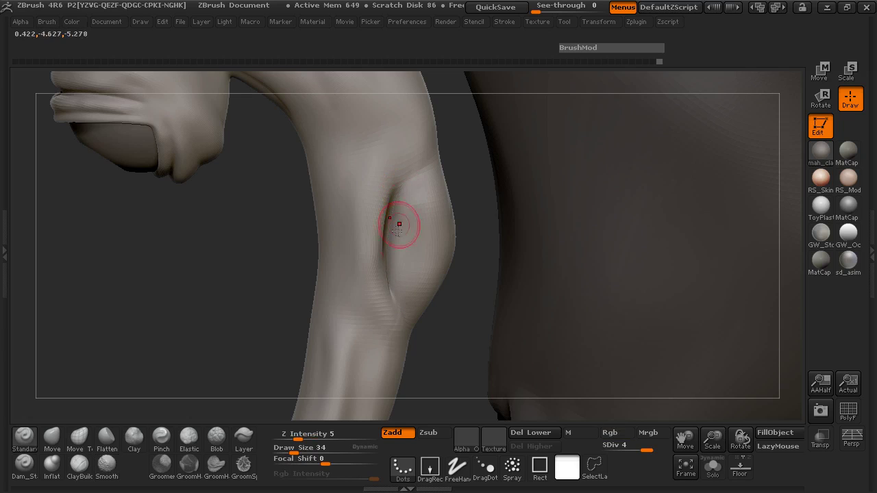
drag(228, 273, 296, 242)
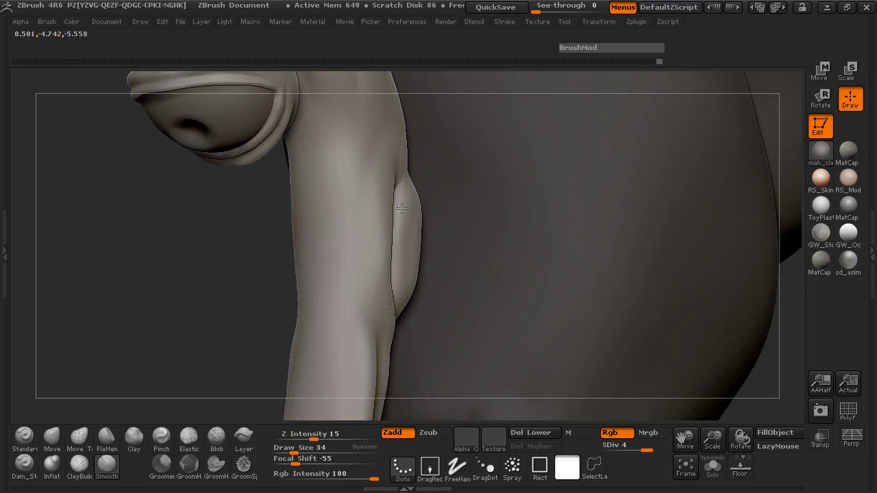
drag(172, 298, 501, 266)
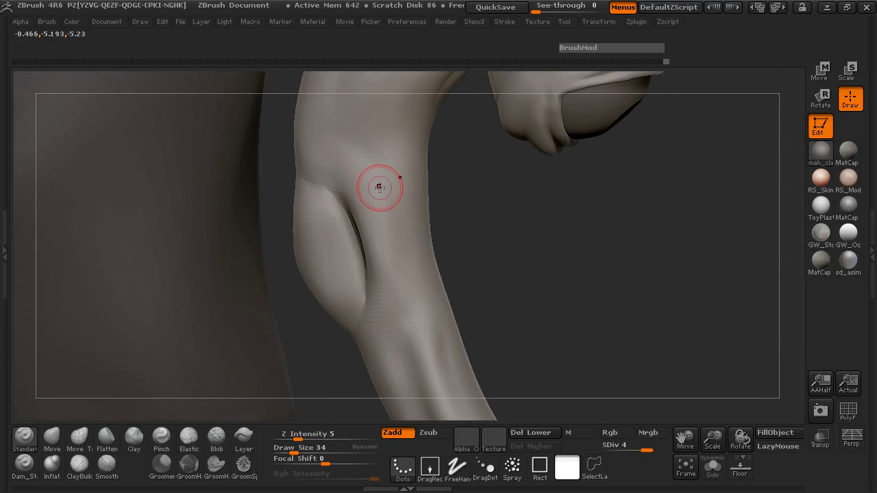
Add a round bump on the side of the stalk above the oval bulge with the Standard brush at Draw Size 34
alt+drag(379, 187, 383, 189)
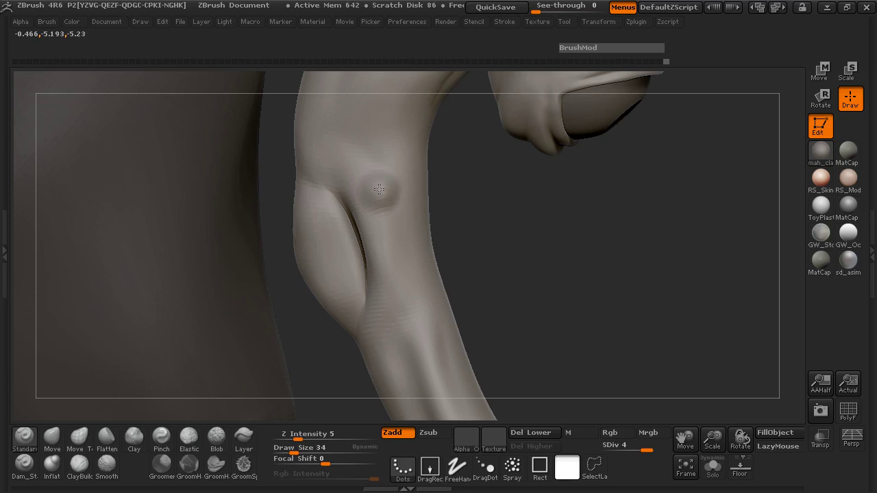
key(shift)
drag(525, 222, 198, 363)
Add small round bumps around the eyelids and upper stalk with the Standard brush at Draw Size 19
key(space)
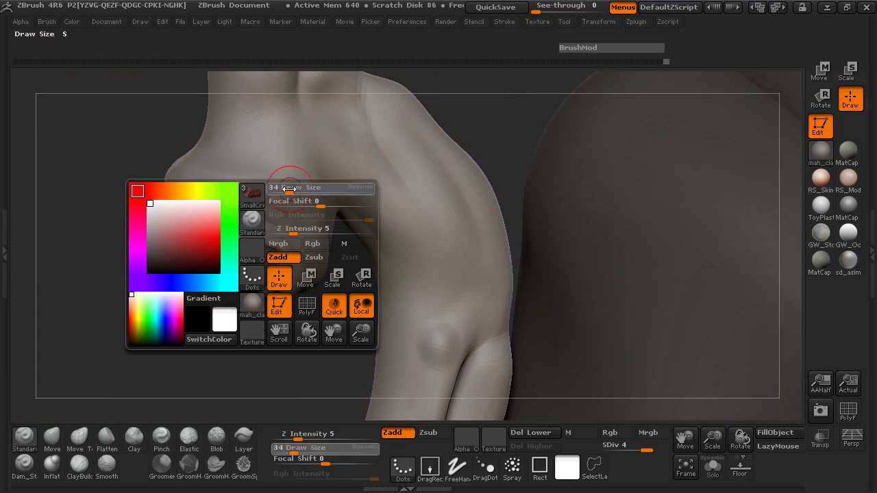
click(285, 189)
drag(100, 251, 118, 239)
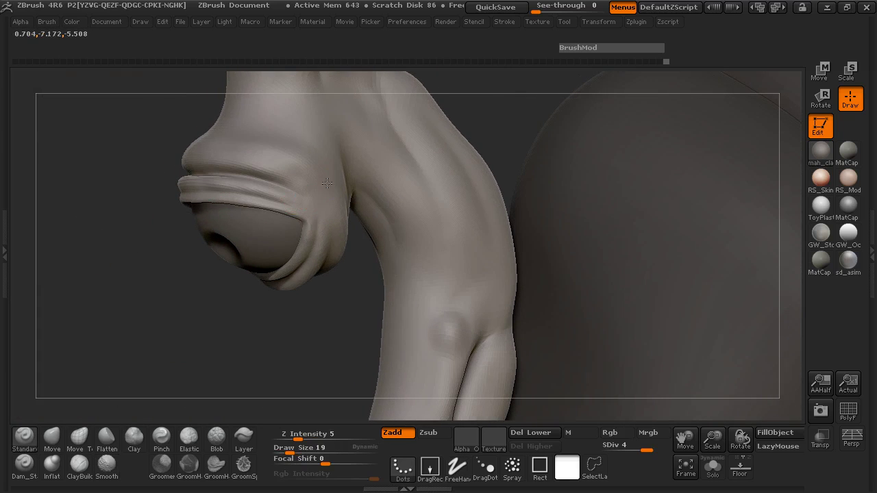
drag(328, 181, 500, 204)
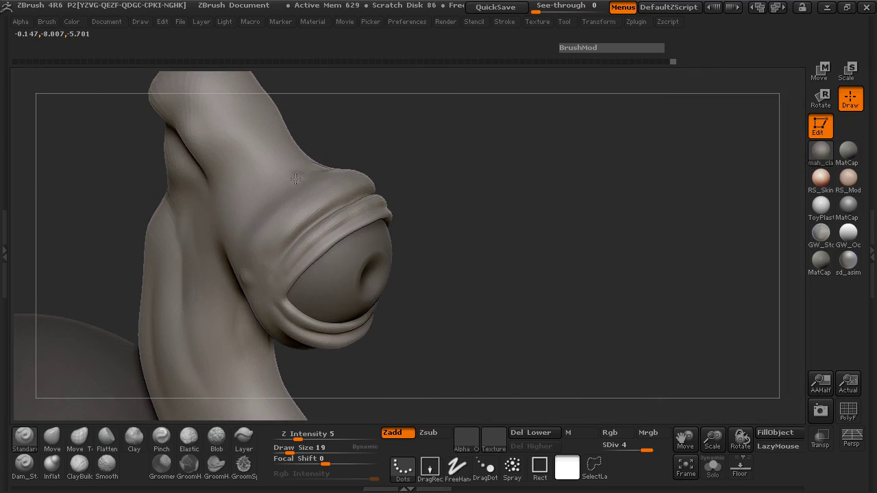
mouse_move(373, 161)
mouse_down()
mouse_move(401, 153)
mouse_move(411, 169)
mouse_move(355, 178)
mouse_up()
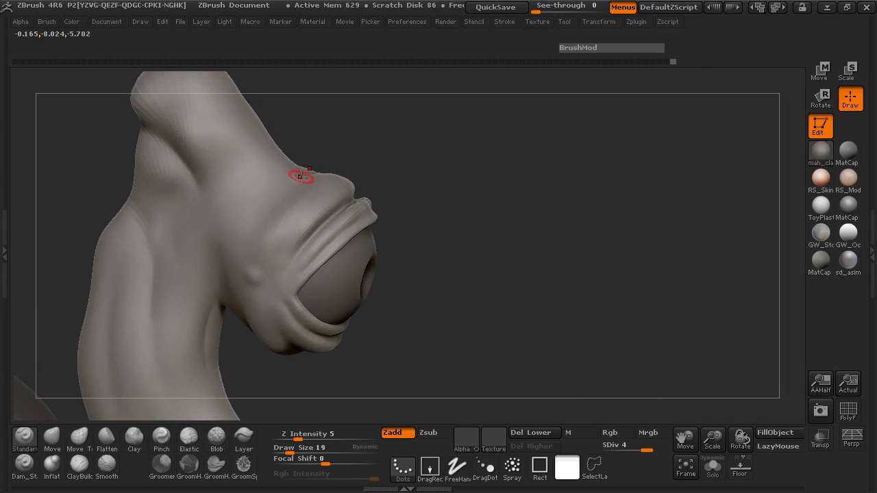
drag(384, 180, 430, 207)
mouse_move(579, 166)
mouse_down()
mouse_move(556, 264)
mouse_move(507, 249)
mouse_move(503, 190)
mouse_move(494, 196)
mouse_up()
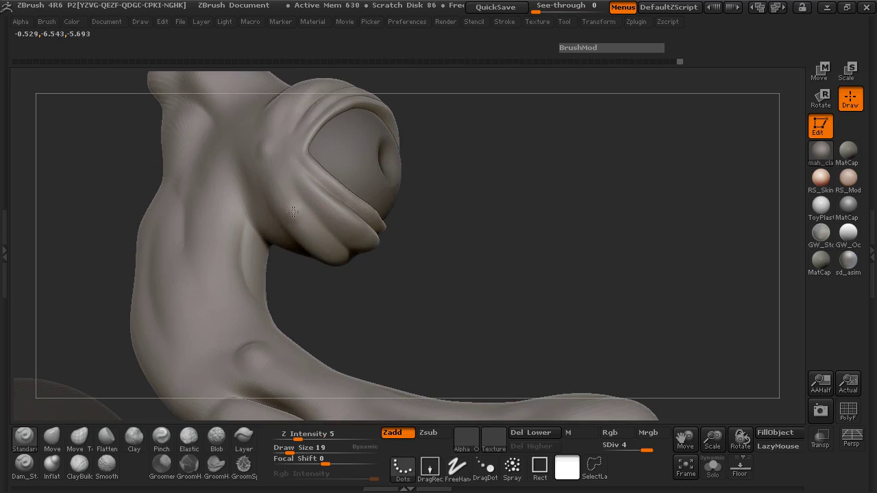
mouse_move(419, 207)
mouse_down()
mouse_move(454, 230)
mouse_move(462, 257)
mouse_move(434, 257)
mouse_move(442, 221)
mouse_move(446, 244)
mouse_move(438, 240)
mouse_up()
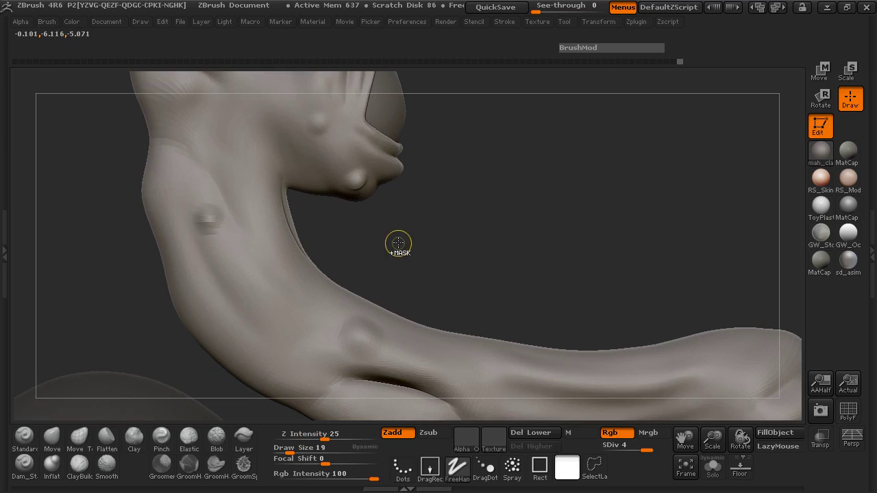
Subdivide the mesh to level 5 and build up the bump on the stalk's side with the Standard brush at Draw Size 27
key(ctrl+d)
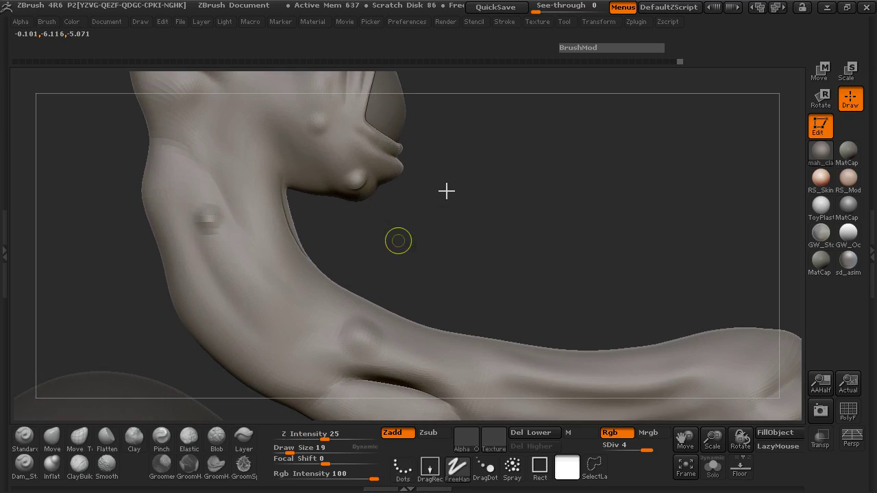
ctrl+drag(458, 184, 463, 210)
key(ctrl+d)
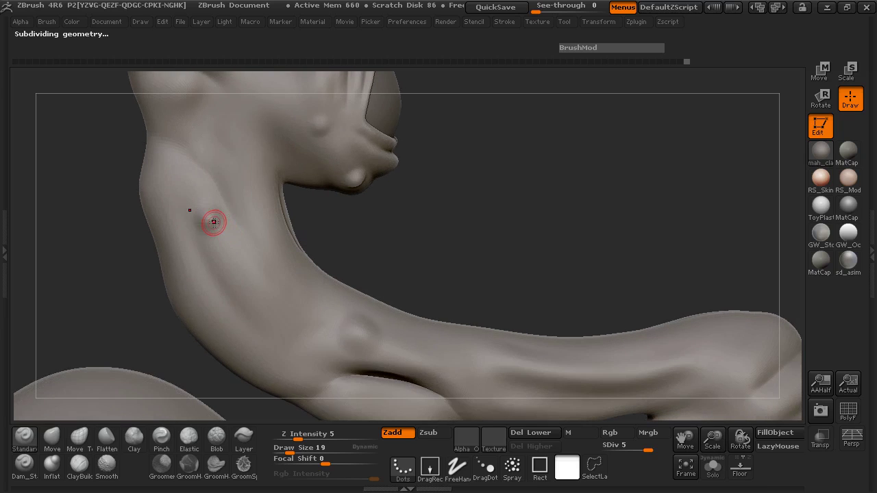
key(space)
key(space)
key(shift)
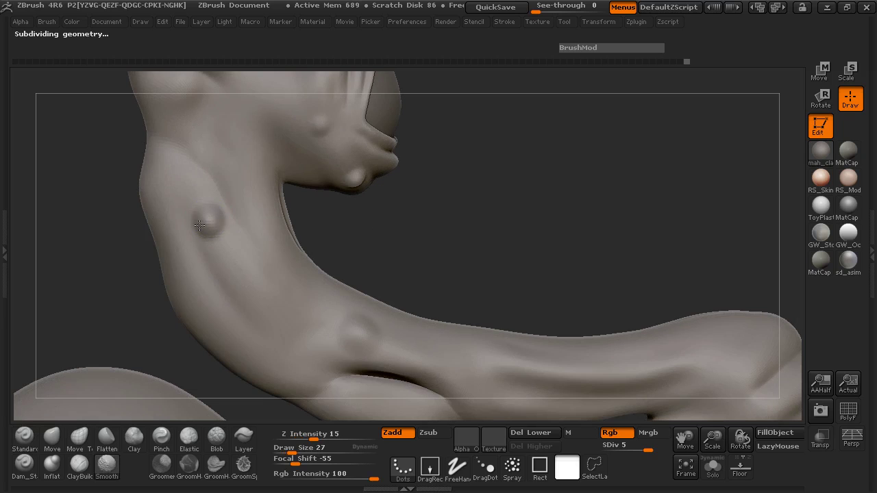
Build up the round bump above the oval bulge with the Standard brush at Draw Size 27 and smooth it
ctrl+right_drag(448, 212, 220, 252)
mouse_move(448, 181)
right_down()
mouse_move(470, 178)
mouse_move(459, 202)
right_up()
drag(459, 201, 153, 240)
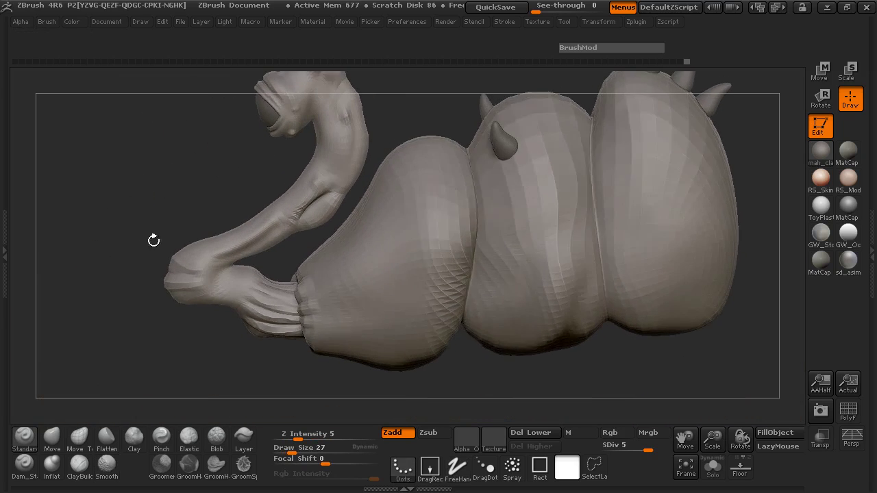
drag(97, 317, 288, 301)
ctrl+right_drag(524, 165, 528, 203)
drag(529, 202, 449, 288)
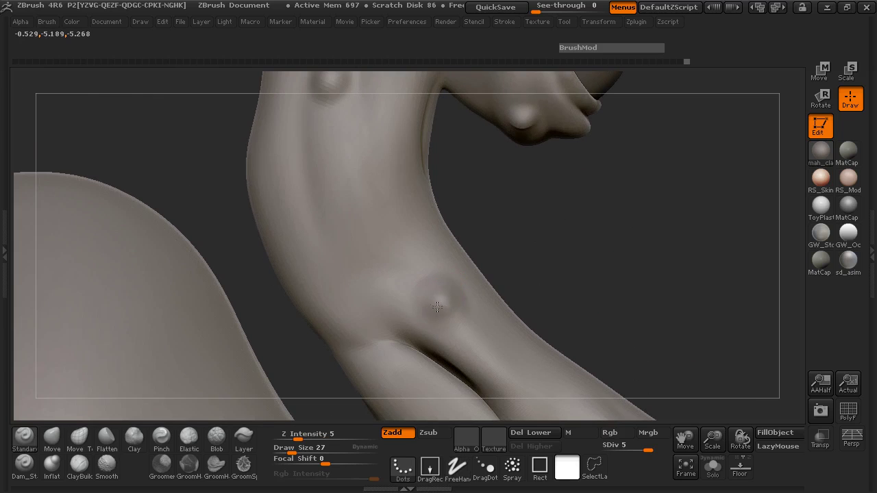
key(shift)
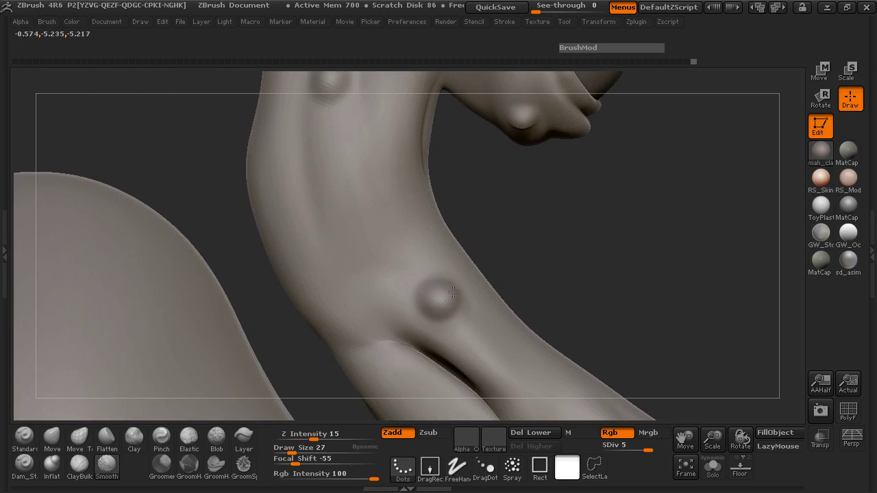
Add small bumps on the stalk's inner side and near its uppermost bend with the Standard brush, smoothing their edges
drag(562, 244, 446, 250)
mouse_move(225, 239)
mouse_down()
mouse_move(116, 253)
mouse_move(144, 275)
mouse_move(147, 297)
mouse_move(361, 288)
mouse_up()
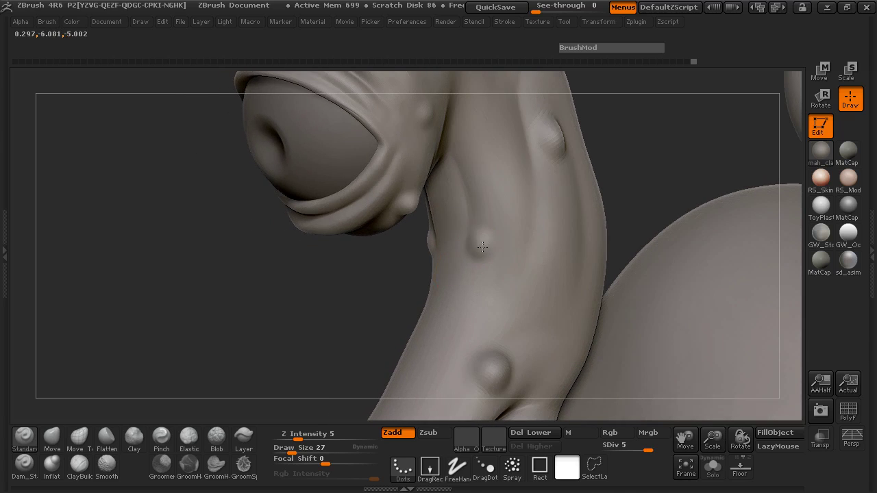
key(shift)
shift+drag(484, 245, 481, 245)
mouse_move(401, 260)
mouse_down()
mouse_move(583, 263)
mouse_move(563, 290)
mouse_move(607, 319)
mouse_move(646, 308)
mouse_move(662, 226)
mouse_move(505, 209)
mouse_up()
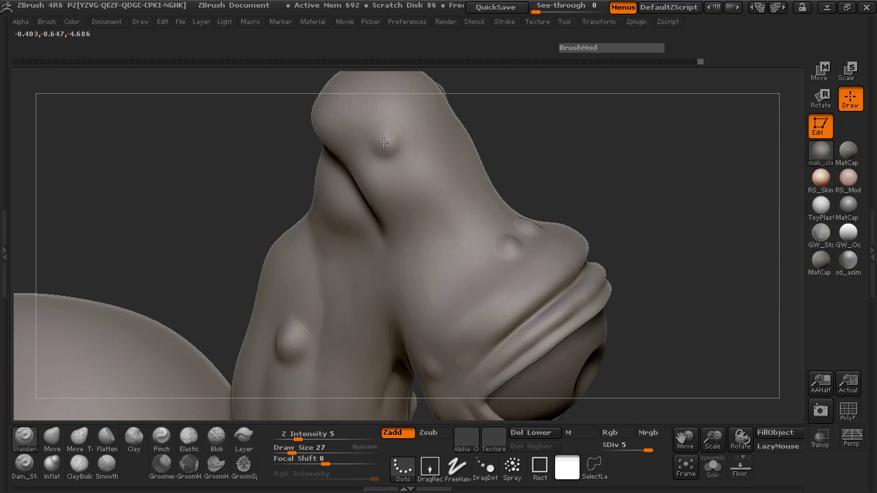
mouse_move(380, 145)
shift+mouse_down()
mouse_move(399, 146)
mouse_move(368, 158)
shift+mouse_up()
Raise further bumps along the back of the upper stalk at Draw Size 30 and shape them with the Move brush
key(space)
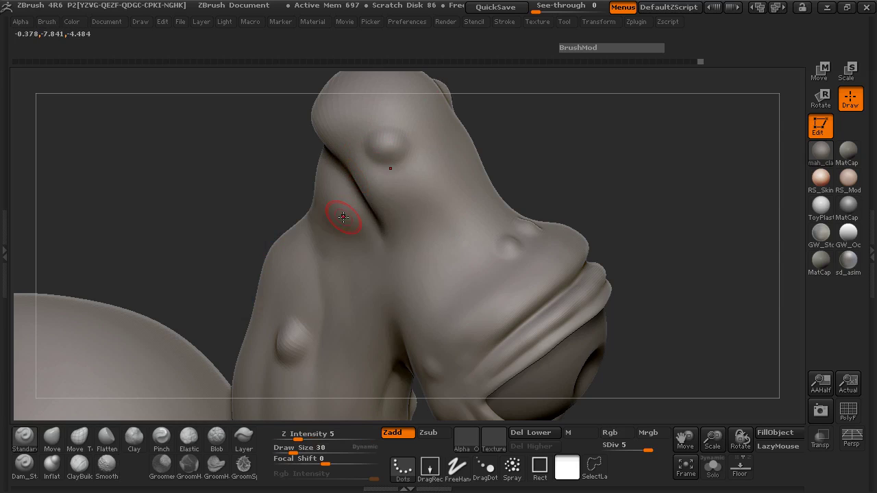
drag(205, 221, 248, 235)
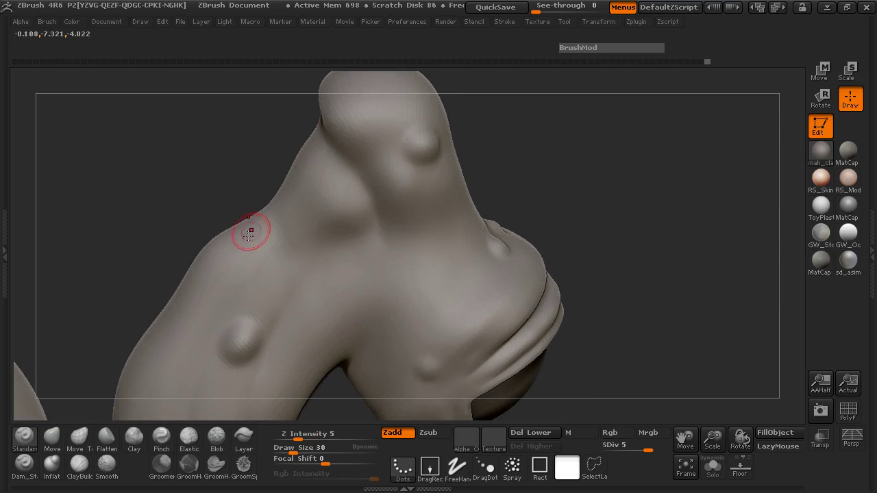
click(59, 434)
mouse_move(310, 212)
mouse_down()
mouse_move(337, 212)
mouse_move(329, 201)
mouse_up()
mouse_move(165, 203)
mouse_down()
mouse_move(396, 241)
mouse_move(451, 206)
mouse_move(264, 227)
mouse_move(284, 202)
mouse_up()
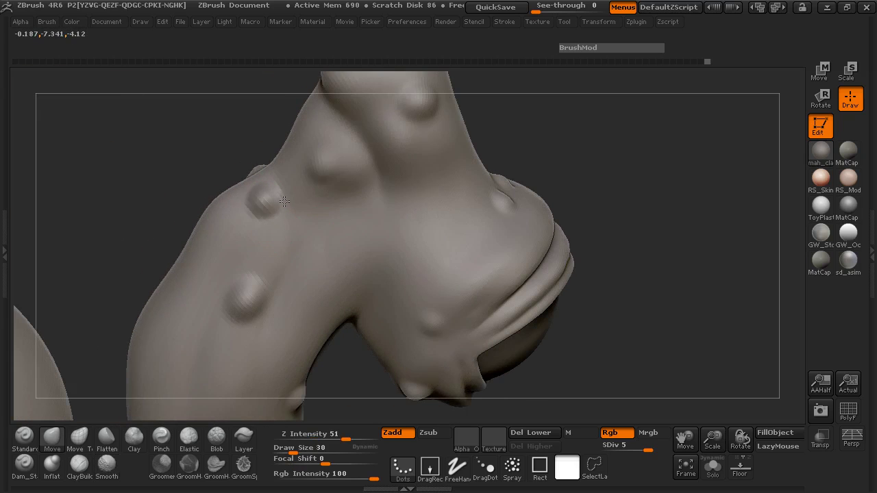
Add a small bump on the side of the head behind the eyelids at Draw Size 25 and smooth it
mouse_move(603, 246)
mouse_down()
mouse_move(628, 249)
mouse_move(628, 258)
mouse_move(459, 249)
mouse_move(644, 84)
mouse_up()
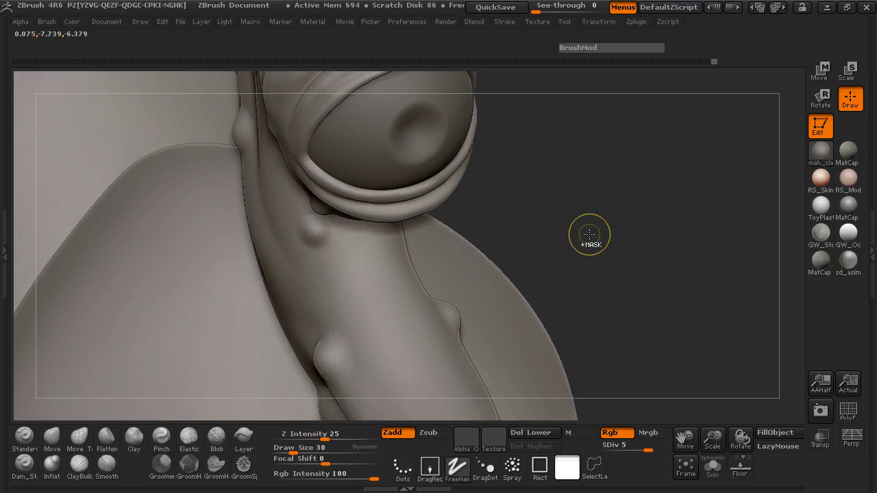
ctrl+right_drag(589, 235, 413, 221)
mouse_move(413, 221)
shift+mouse_down()
mouse_move(540, 212)
mouse_move(552, 189)
mouse_move(578, 287)
mouse_move(249, 249)
mouse_move(78, 246)
mouse_move(73, 221)
mouse_move(466, 210)
mouse_move(473, 219)
mouse_move(443, 243)
mouse_move(437, 229)
mouse_move(577, 244)
mouse_move(588, 254)
shift+mouse_up()
mouse_move(505, 179)
alt+mouse_down()
mouse_move(537, 254)
mouse_move(520, 264)
alt+mouse_up()
alt+drag(528, 188, 526, 253)
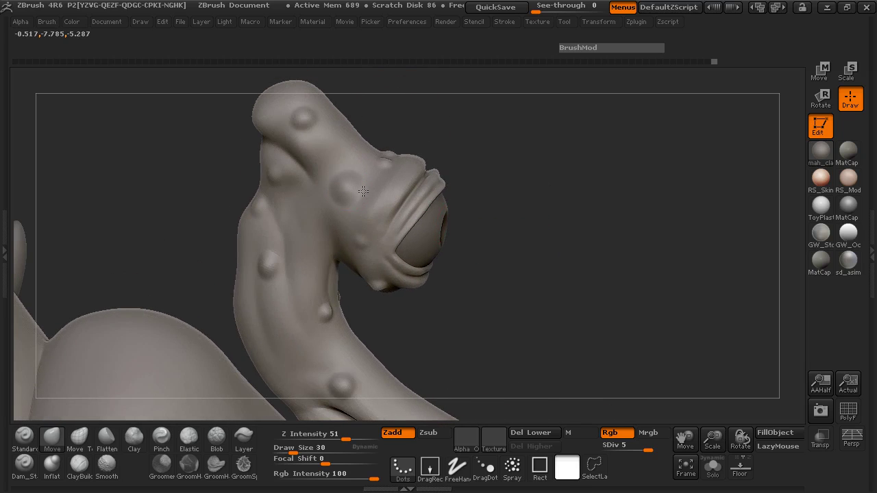
mouse_move(530, 214)
mouse_down()
mouse_move(215, 198)
mouse_move(326, 191)
mouse_up()
key(space)
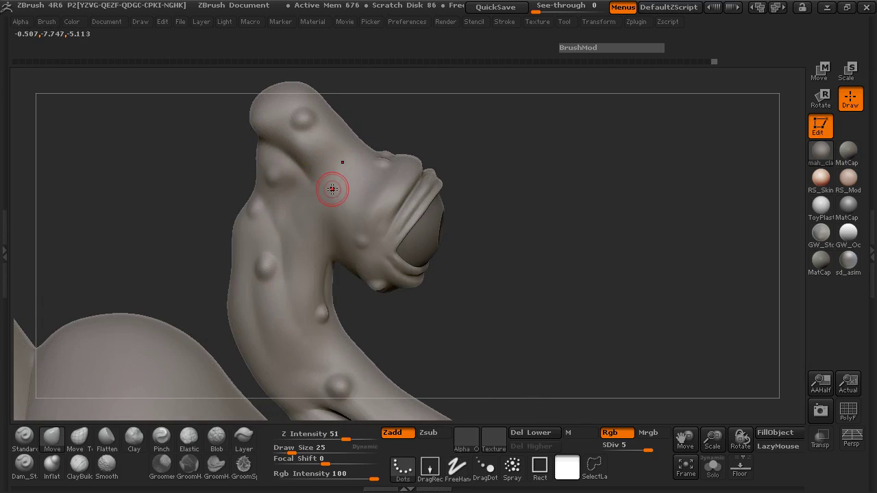
key(shift)
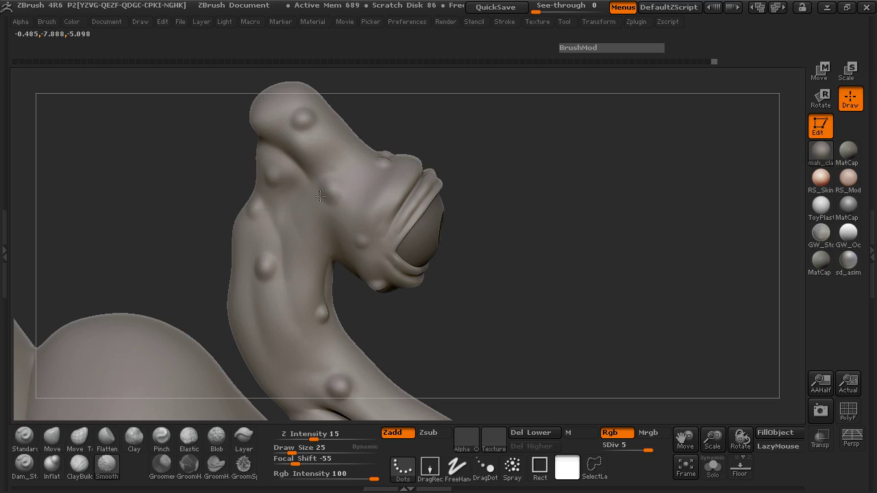
mouse_move(523, 211)
mouse_down()
mouse_move(405, 215)
mouse_move(113, 249)
mouse_move(119, 284)
mouse_move(152, 269)
mouse_move(147, 251)
mouse_move(142, 283)
mouse_up()
shift+drag(419, 147, 426, 148)
Set the brush stroke to DragRect and assign Alpha 06
mouse_move(226, 219)
mouse_down()
mouse_move(249, 237)
mouse_move(317, 413)
mouse_up()
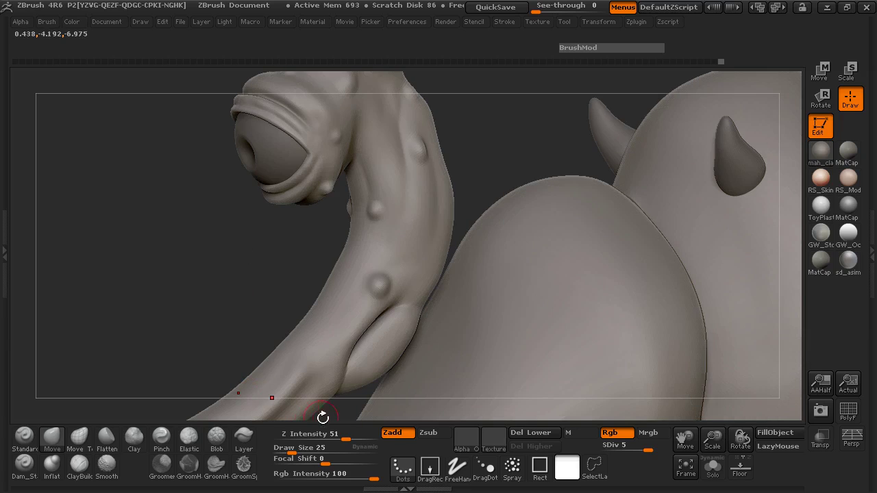
click(430, 468)
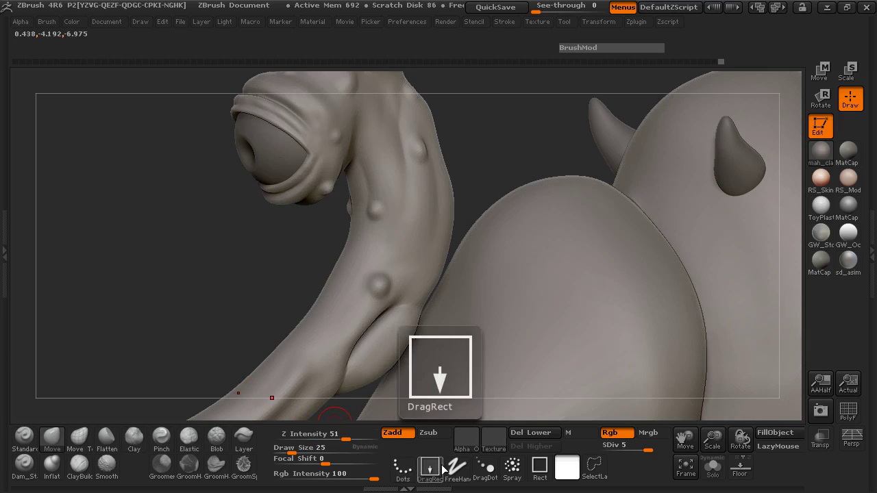
click(458, 447)
click(465, 438)
click(468, 445)
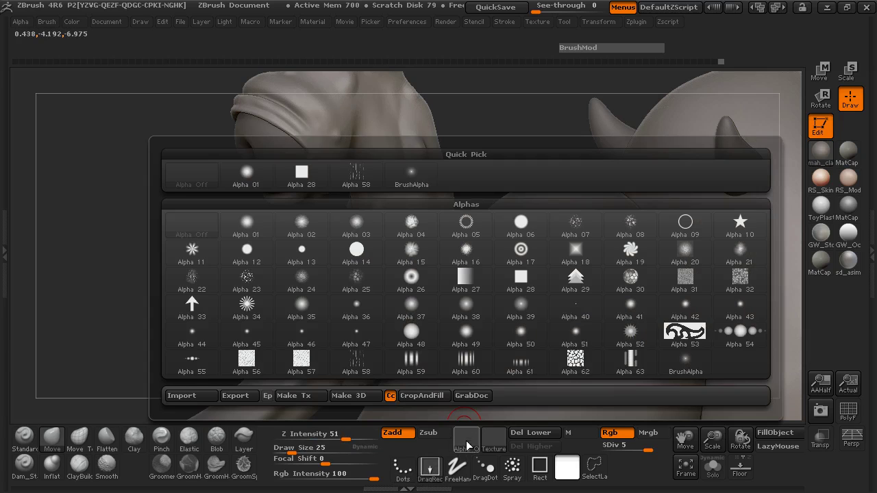
mouse_move(459, 310)
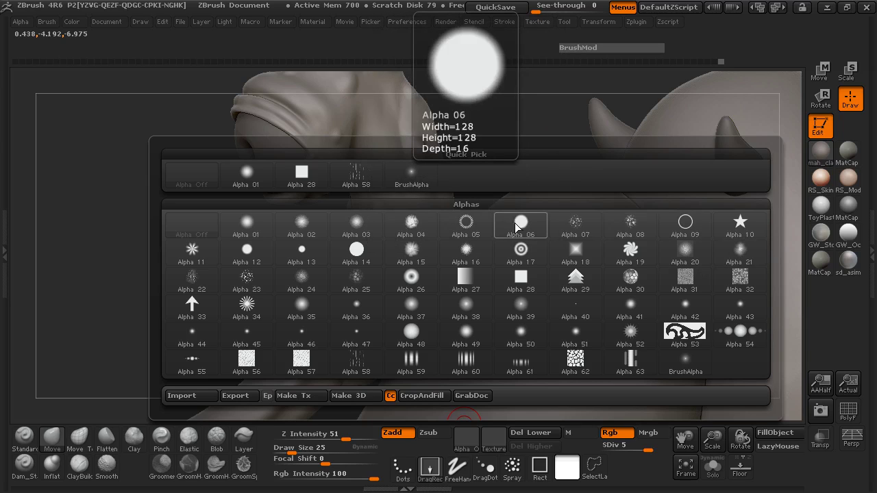
click(521, 226)
drag(237, 215, 299, 240)
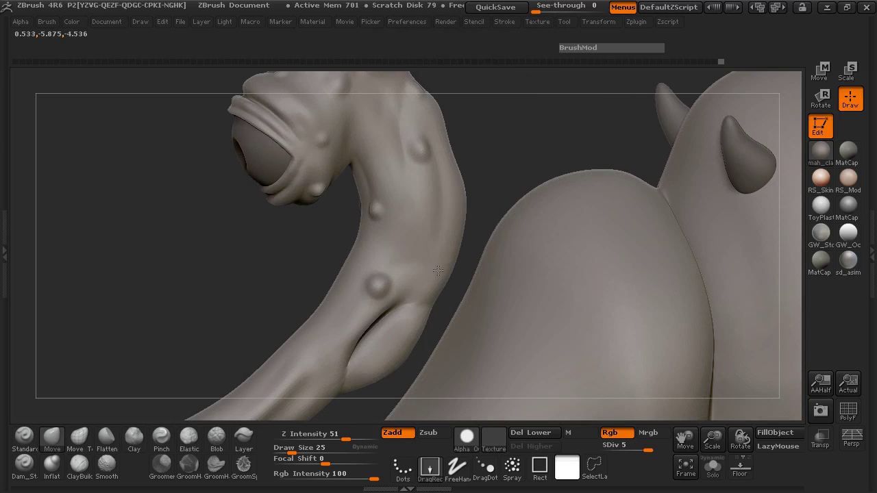
Set the Move brush's Z Intensity to 100, switch to the Standard brush and set its Draw Size to 43
drag(346, 436, 368, 437)
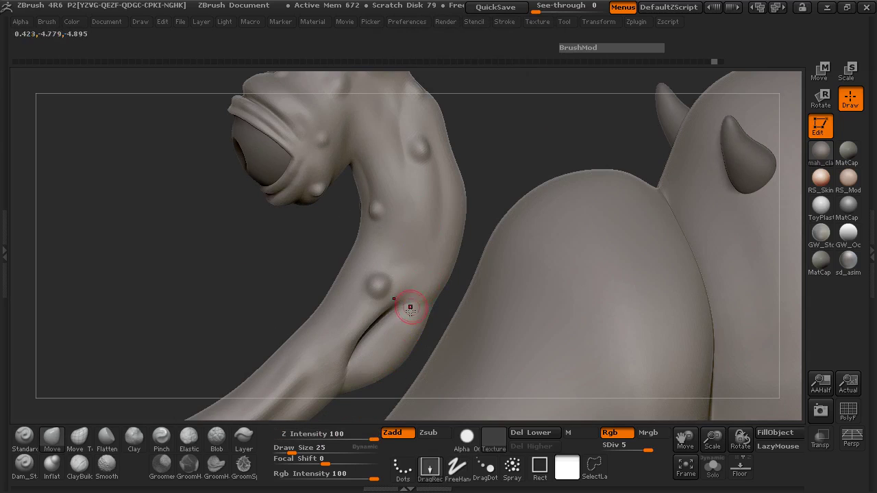
click(33, 435)
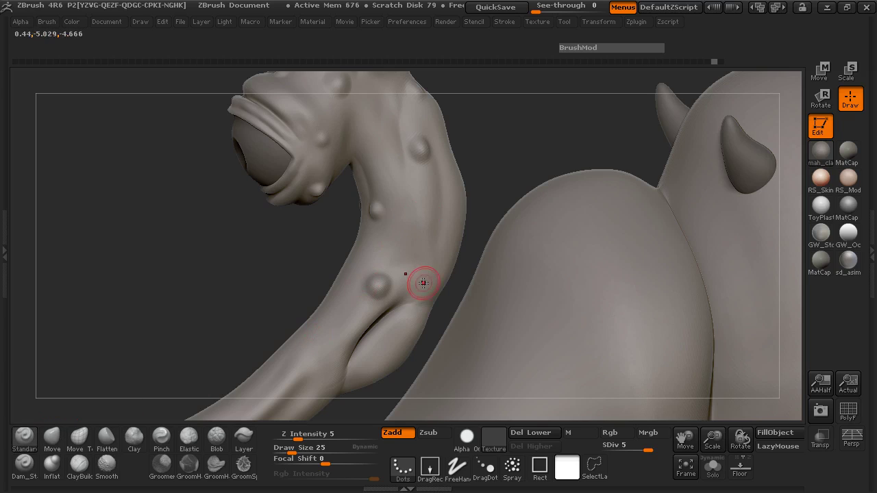
right_click(428, 236)
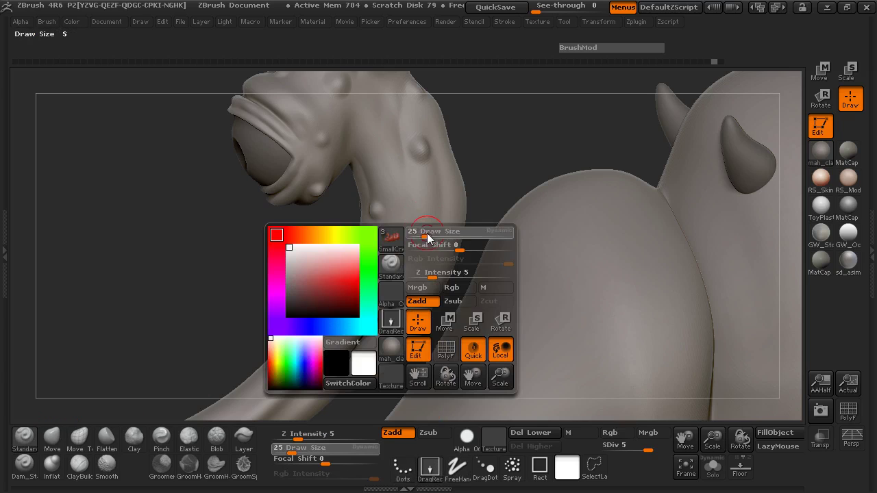
drag(433, 234, 426, 232)
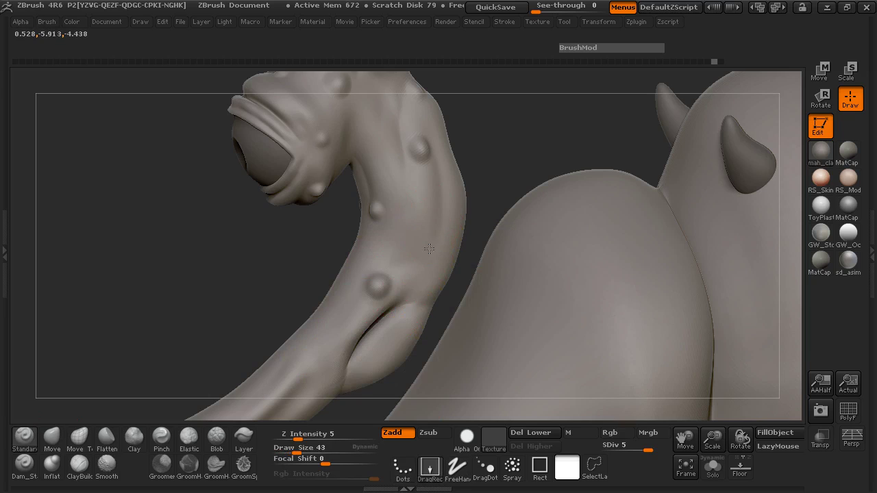
Try a raised round bump on the middle of the stalk with the Standard brush at a higher Z Intensity
click(469, 444)
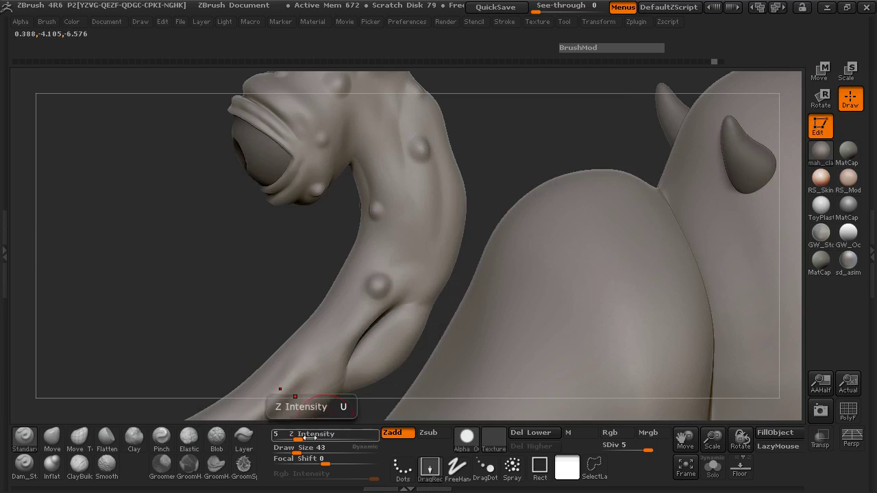
drag(297, 437, 361, 436)
drag(432, 222, 443, 238)
mouse_move(283, 254)
mouse_down()
mouse_move(289, 252)
mouse_move(168, 240)
mouse_up()
key(shift)
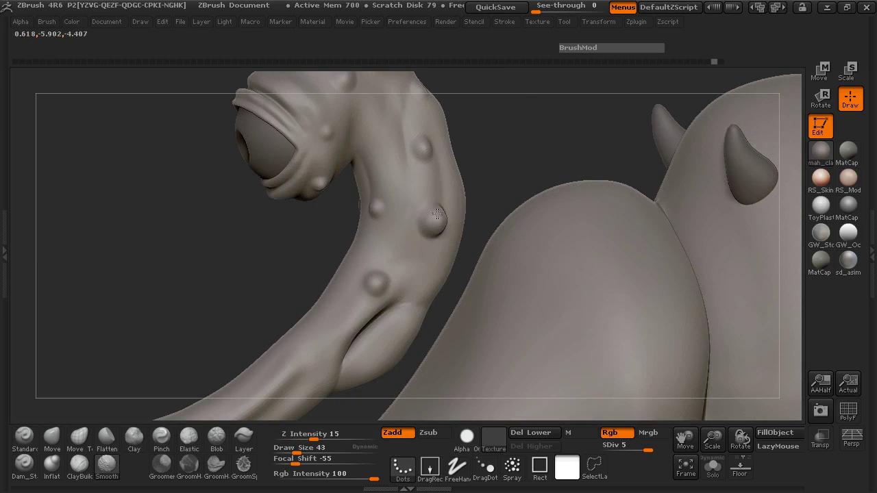
Stamp a round bump on the middle of the stalk with the Standard brush at Z Intensity 35 and smooth its edges
mouse_move(249, 249)
mouse_down()
mouse_move(204, 256)
mouse_move(215, 264)
mouse_move(319, 259)
mouse_up()
drag(359, 437, 340, 435)
drag(435, 218, 436, 229)
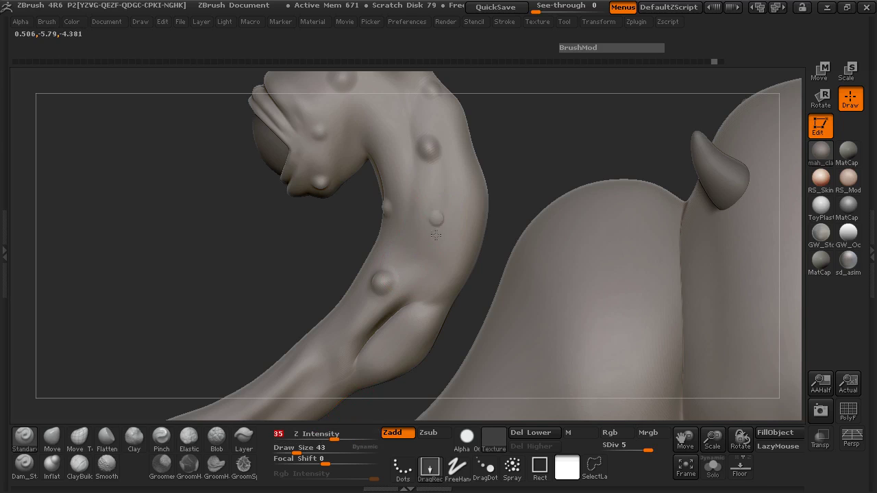
key(shift)
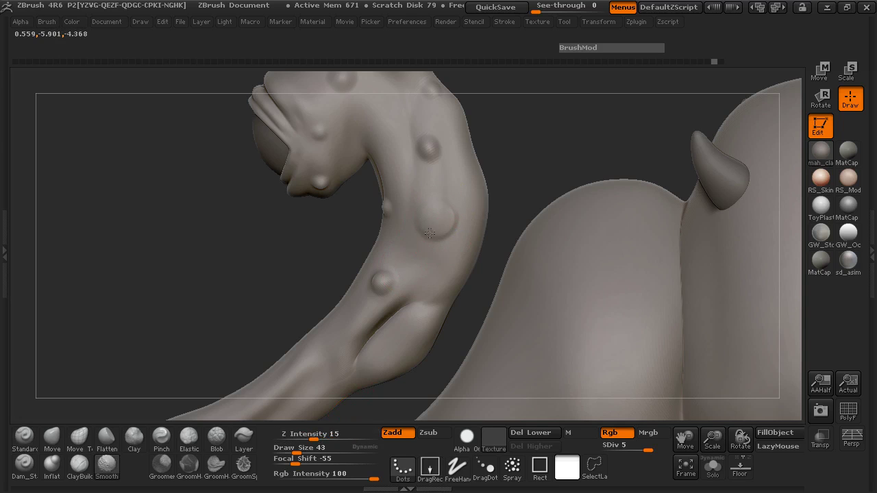
shift+drag(432, 222, 426, 227)
Switch to the Move Topological brush, turn its alpha off, and undo the trial pulls on the mid-stalk bump
drag(212, 249, 239, 244)
drag(171, 245, 258, 247)
drag(564, 242, 639, 249)
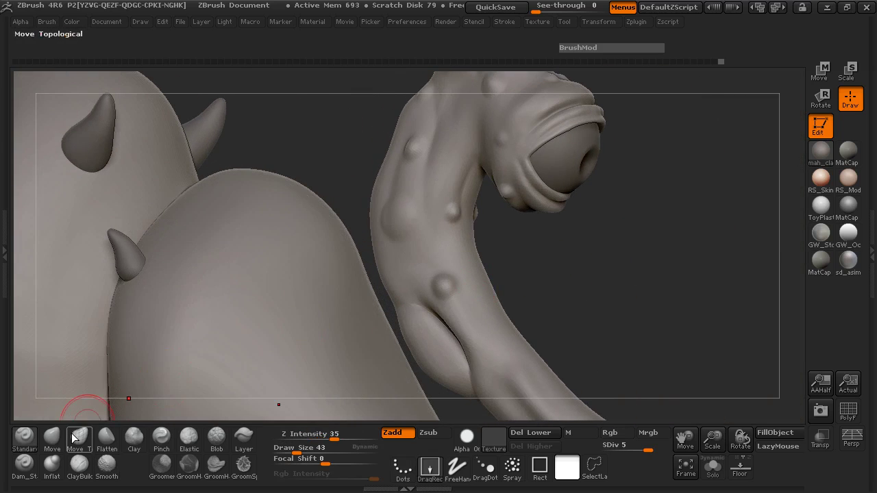
click(83, 440)
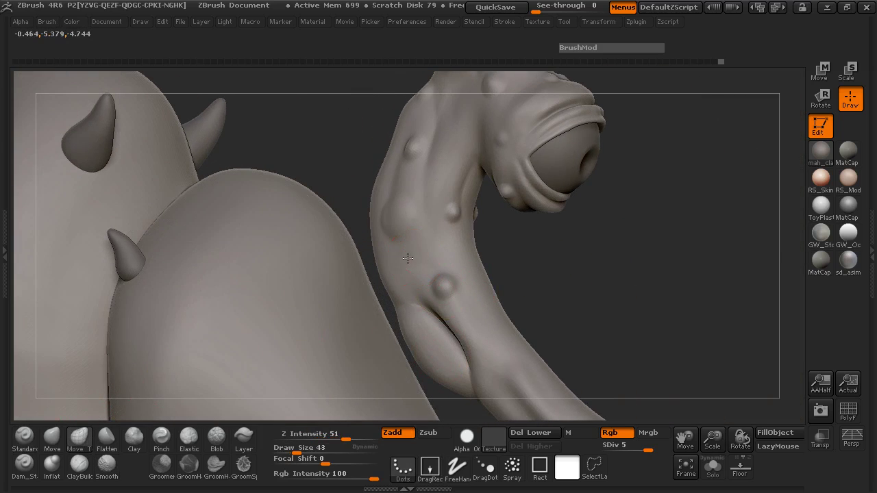
drag(398, 261, 402, 263)
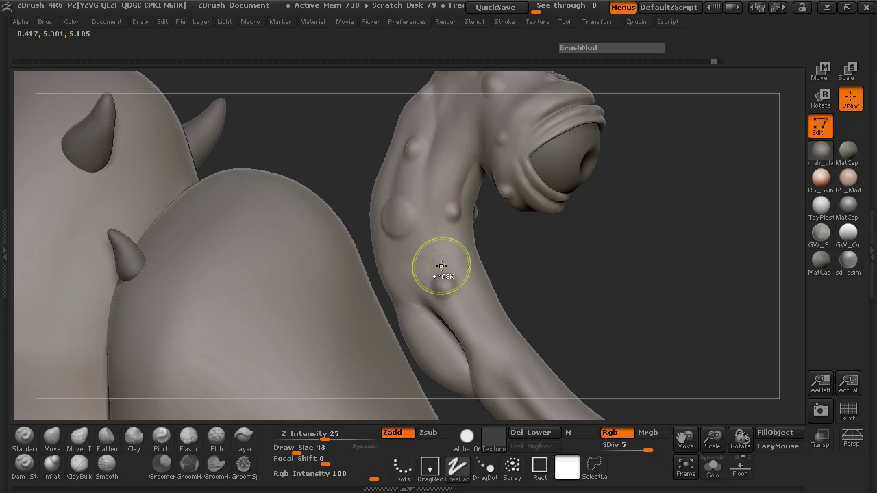
key(ctrl+z)
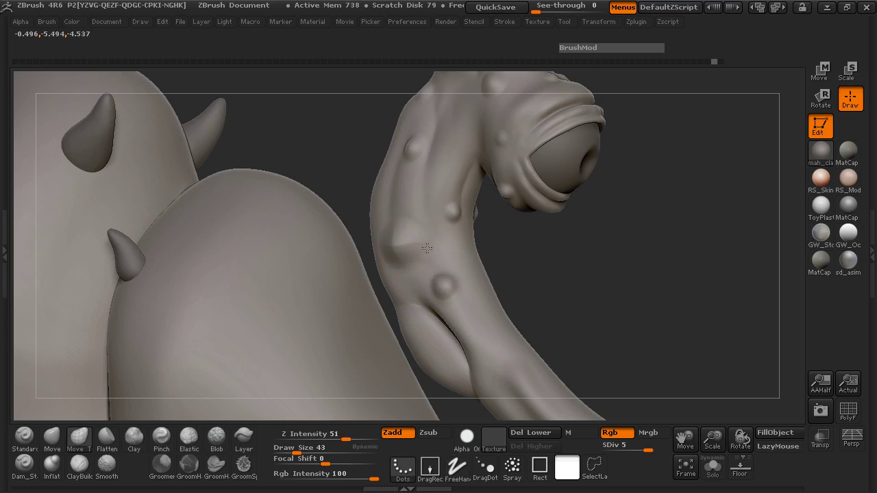
click(467, 438)
click(194, 176)
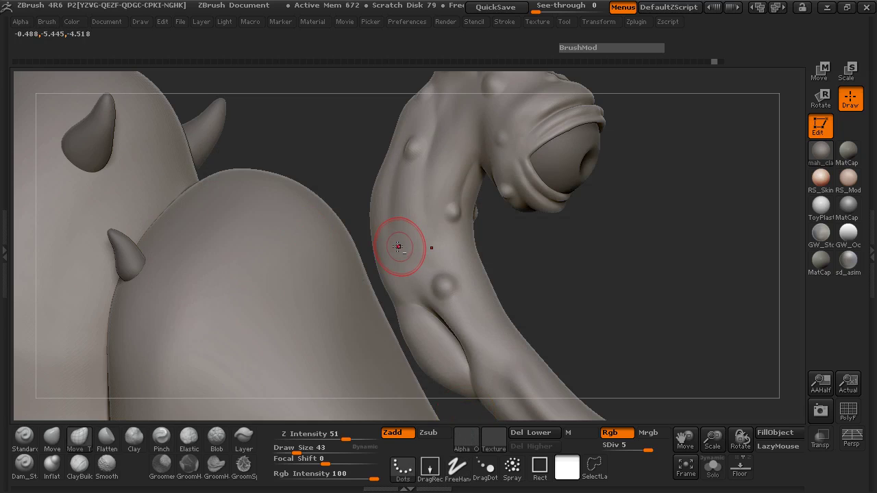
key(ctrl+z)
Reshape the mid-stalk bump with the Move Topological brush at Z Intensity 17, Draw Size 27 and Focal Shift 15
drag(357, 434, 317, 437)
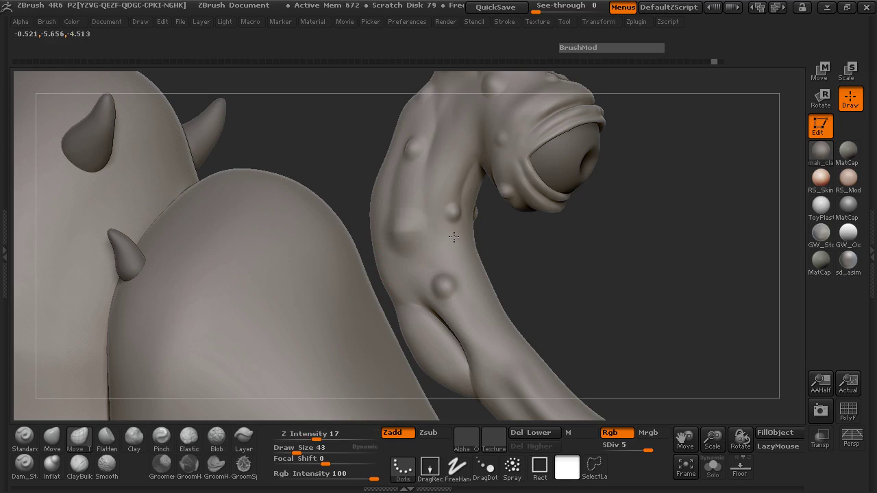
key(ctrl+z)
key(space)
mouse_move(433, 257)
mouse_down()
mouse_move(418, 258)
mouse_move(406, 227)
mouse_up()
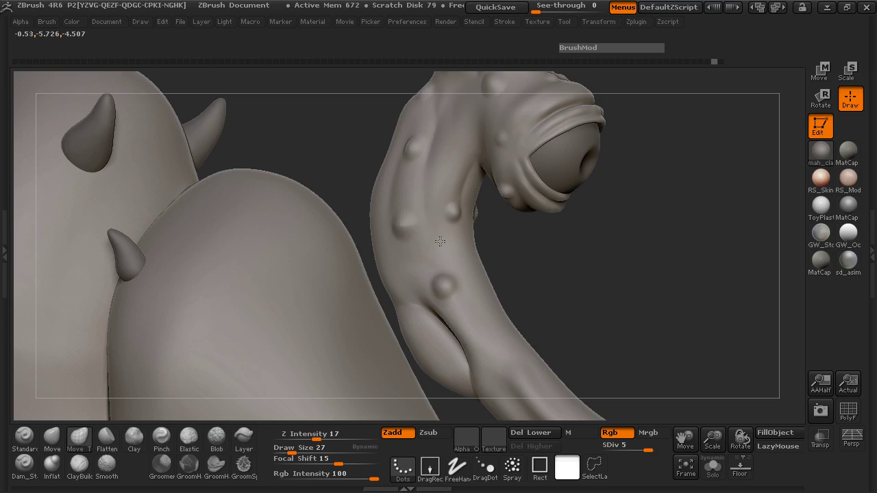
Pull small round bumps out of the stalk's lower bend with the Move Topological brush and soften them
key(shift)
mouse_move(521, 268)
mouse_down()
mouse_move(597, 280)
mouse_move(572, 222)
mouse_move(562, 233)
mouse_move(617, 256)
mouse_move(612, 231)
mouse_move(630, 257)
mouse_move(609, 257)
mouse_move(599, 234)
mouse_move(579, 270)
mouse_move(528, 283)
mouse_up()
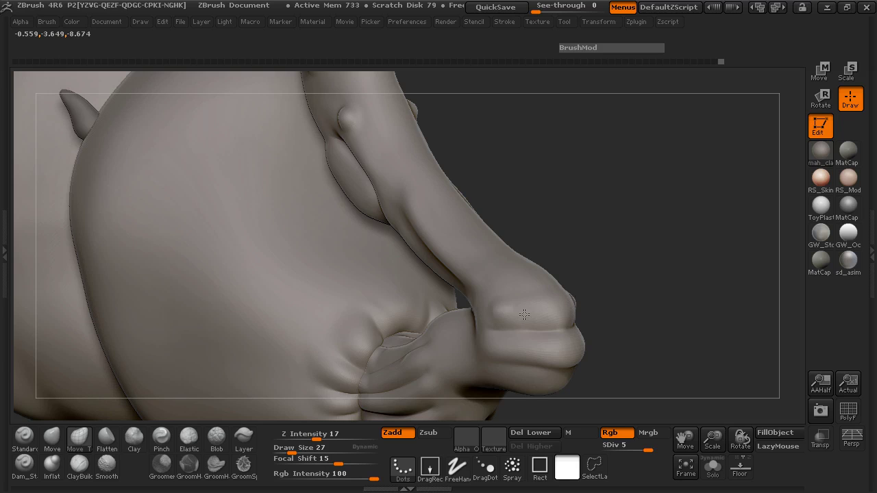
mouse_move(620, 299)
mouse_down()
mouse_move(425, 315)
mouse_move(398, 331)
mouse_up()
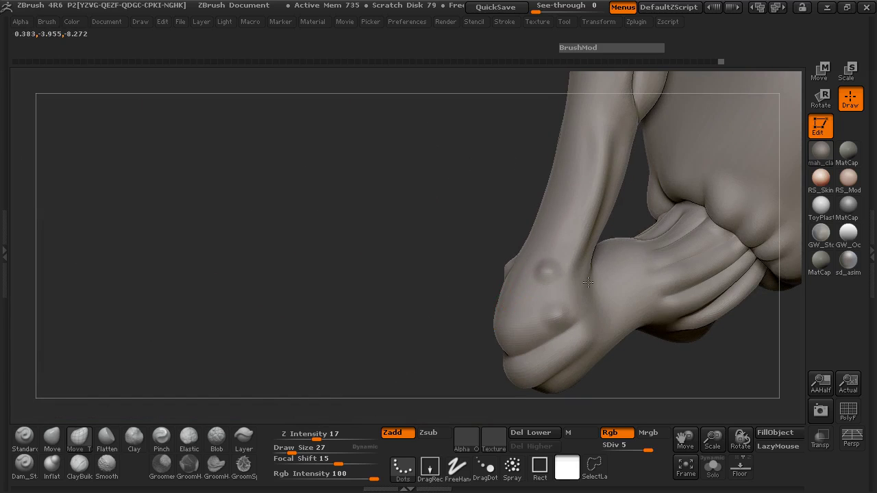
mouse_move(422, 250)
mouse_down()
mouse_move(397, 294)
mouse_move(317, 267)
mouse_move(383, 274)
mouse_up()
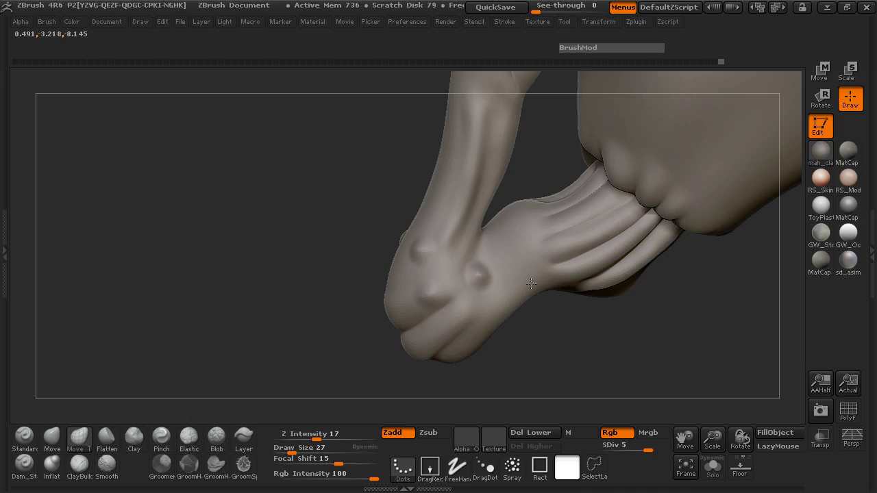
drag(538, 325, 546, 346)
shift+drag(477, 273, 486, 274)
mouse_move(384, 280)
mouse_down()
mouse_move(332, 279)
mouse_move(609, 270)
mouse_up()
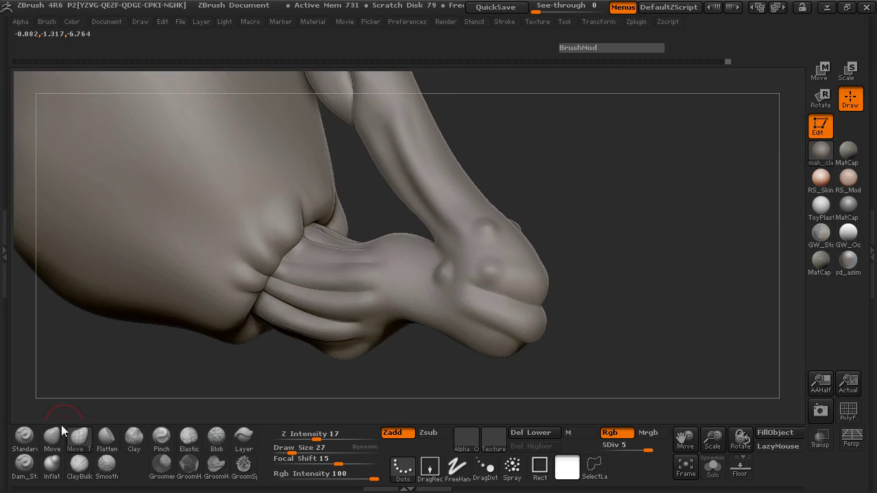
Switch to the Standard brush with alpha off and the FreeHand stroke, and undo a trial bump on the lower stalk
click(34, 436)
drag(328, 435, 318, 436)
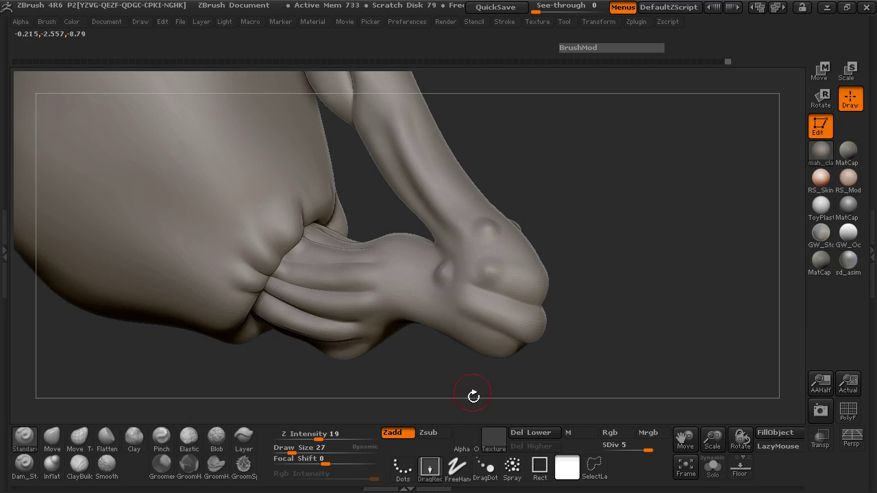
click(466, 439)
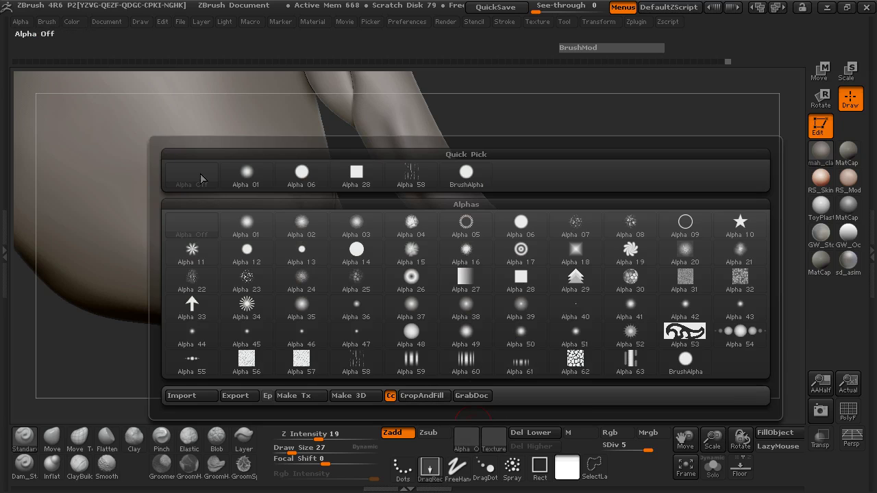
click(203, 181)
click(457, 472)
mouse_move(540, 249)
ctrl+right_down()
mouse_move(662, 256)
mouse_move(604, 190)
ctrl+right_up()
drag(442, 205, 441, 217)
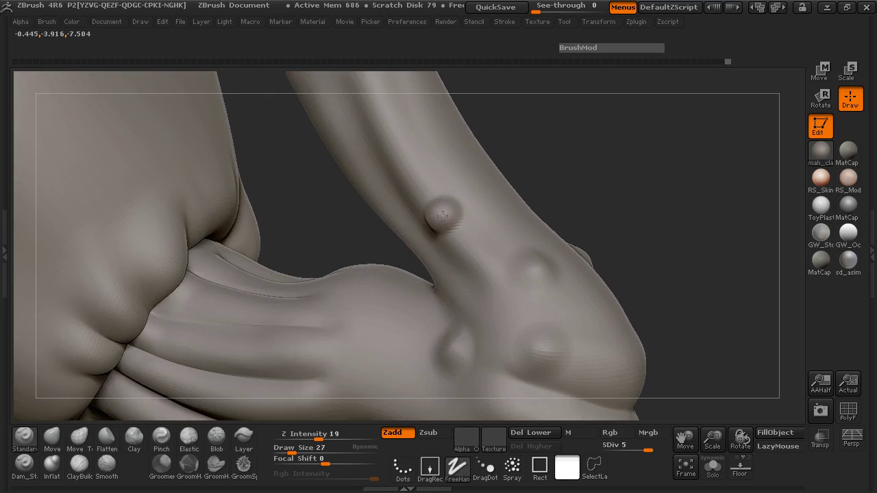
key(ctrl+z)
Build a round bump above the stalk's lower bend at Z Intensity 5 and Draw Size 37, and smooth it
drag(320, 437, 298, 436)
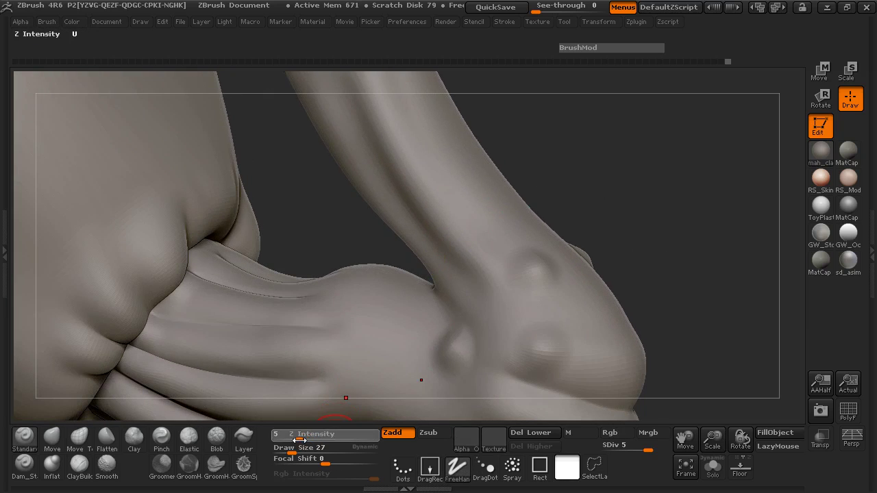
key(Return)
key(space)
click(455, 215)
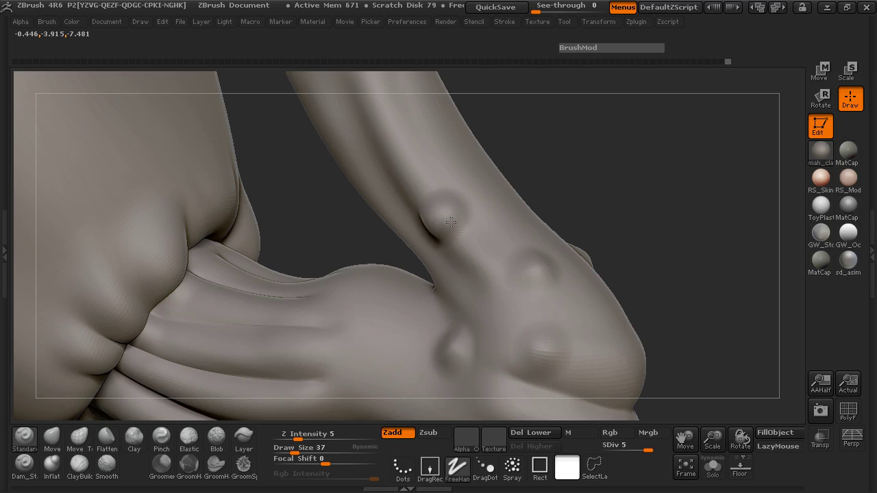
drag(564, 159, 558, 186)
key(shift)
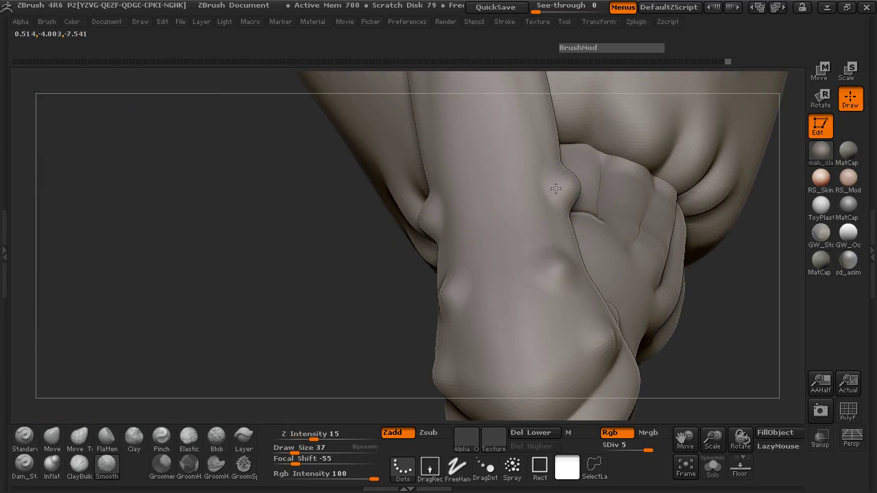
Add two smaller bumps farther up the stalk, below the side bulge, at Draw Size 21, and smooth them
mouse_move(304, 254)
mouse_down()
mouse_move(317, 229)
mouse_move(336, 249)
mouse_move(393, 236)
mouse_up()
key(space)
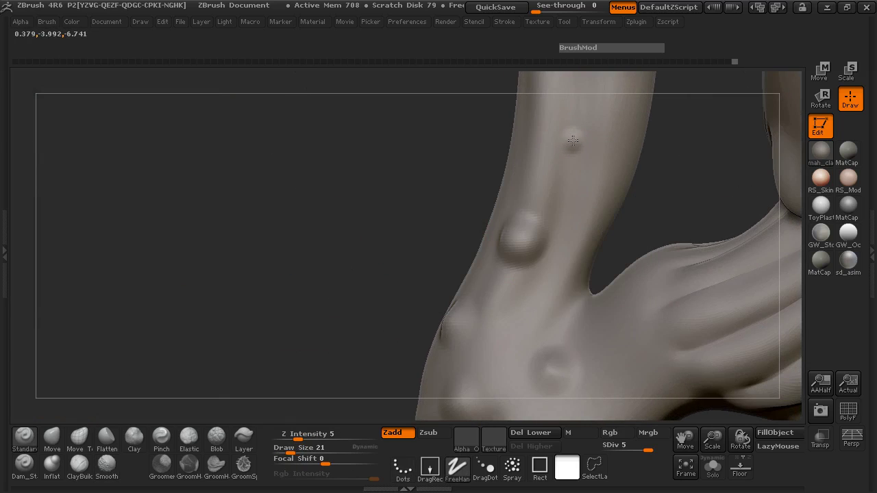
mouse_move(431, 133)
mouse_down()
mouse_move(338, 268)
mouse_move(347, 245)
mouse_up()
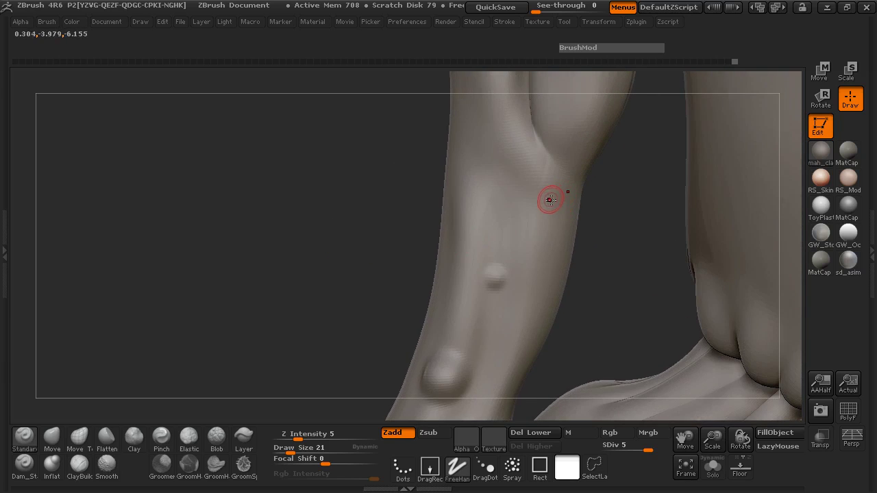
mouse_move(370, 233)
mouse_down()
mouse_move(415, 236)
mouse_move(348, 240)
mouse_up()
shift+click(550, 201)
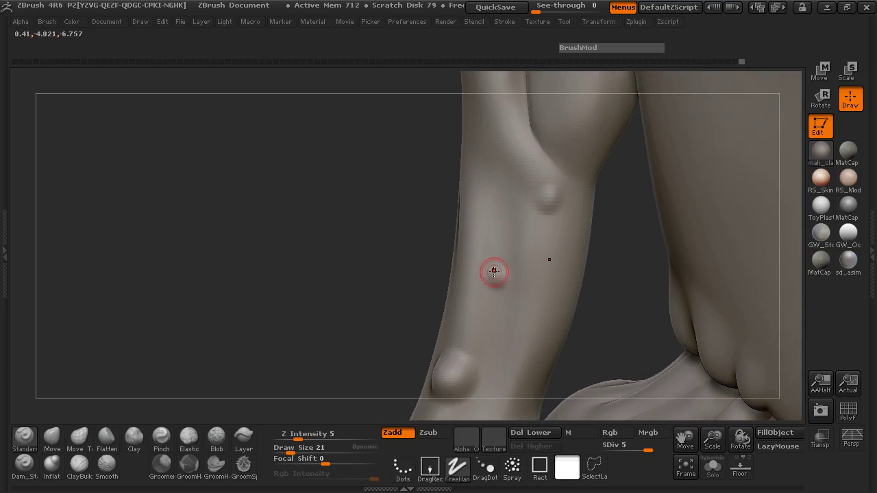
click(494, 272)
key(shift)
drag(415, 266, 494, 281)
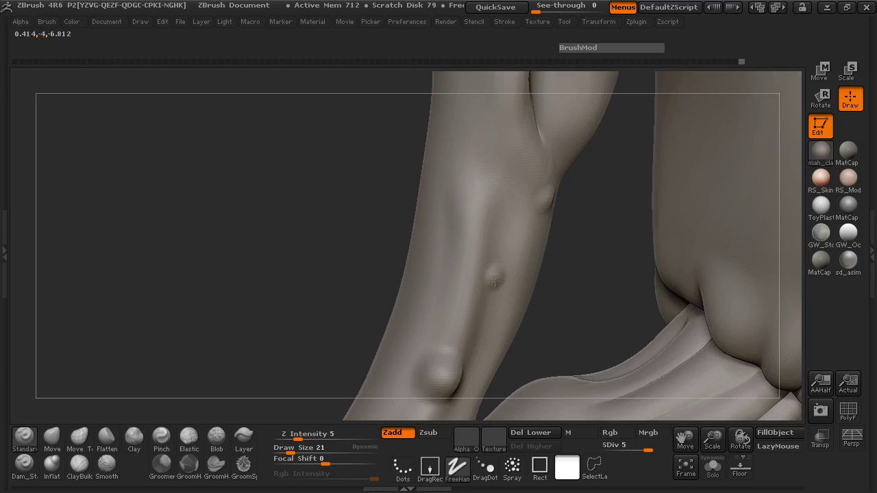
key(shift)
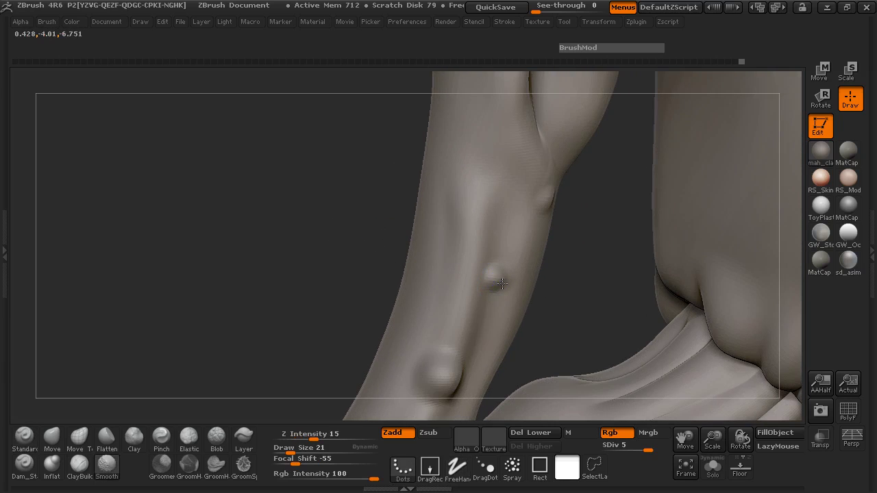
Add larger round bumps next to the stalk's side bulge at Draw Size 32 and smooth their edges
mouse_move(384, 264)
mouse_down()
mouse_move(321, 256)
mouse_move(413, 242)
mouse_move(673, 245)
mouse_move(680, 216)
mouse_move(639, 297)
mouse_move(632, 194)
mouse_move(636, 272)
mouse_move(646, 272)
mouse_up()
key(space)
drag(483, 238, 474, 231)
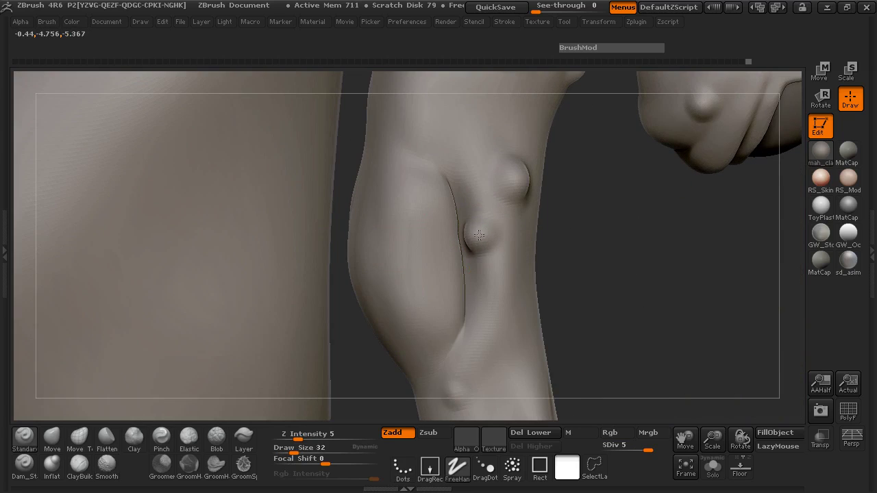
key(shift)
Carve lengthwise grooves between the upper stalk's bumps with the Dam_Standard brush and smooth them at Z Intensity 24
mouse_move(541, 263)
mouse_down()
mouse_move(255, 286)
mouse_move(193, 233)
mouse_move(263, 280)
mouse_move(274, 266)
mouse_move(268, 336)
mouse_move(260, 317)
mouse_move(227, 302)
mouse_move(241, 362)
mouse_move(215, 201)
mouse_move(215, 210)
mouse_move(160, 226)
mouse_move(343, 223)
mouse_move(525, 198)
mouse_move(562, 216)
mouse_move(531, 160)
mouse_move(186, 418)
mouse_up()
click(24, 465)
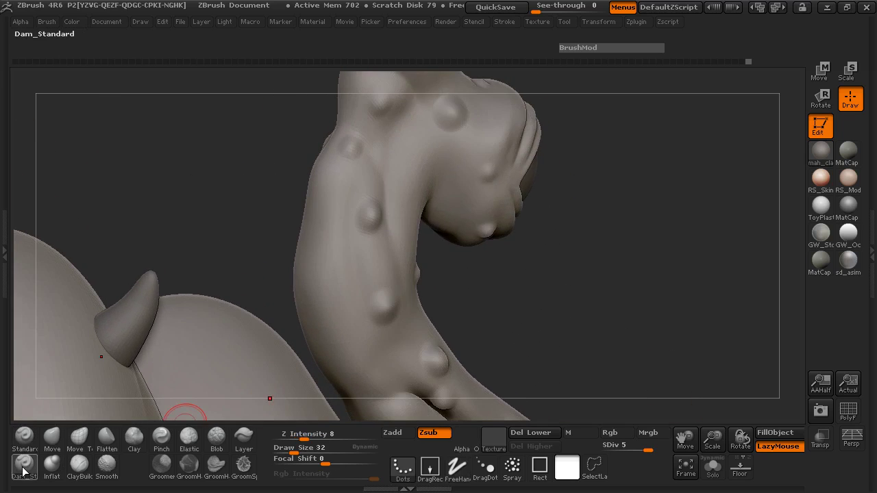
drag(231, 205, 325, 228)
drag(329, 196, 331, 235)
drag(336, 189, 332, 243)
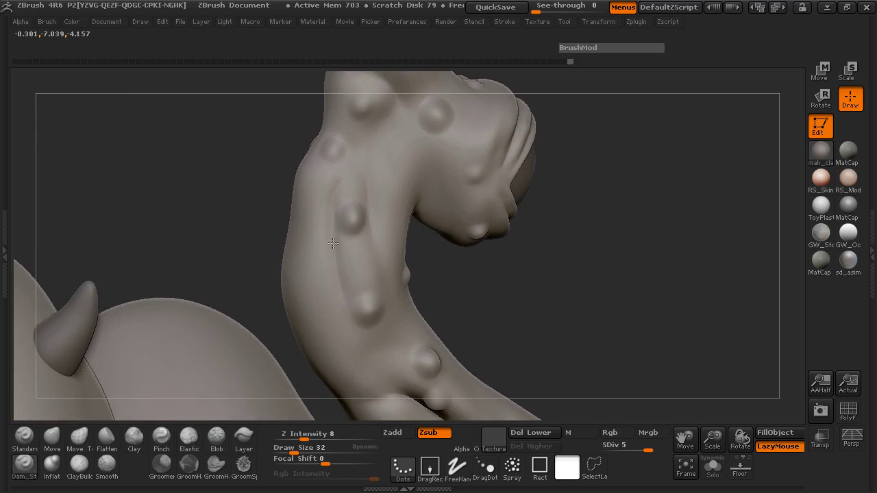
mouse_move(337, 177)
shift+mouse_down()
mouse_move(336, 286)
mouse_move(335, 223)
shift+mouse_up()
shift+click(322, 436)
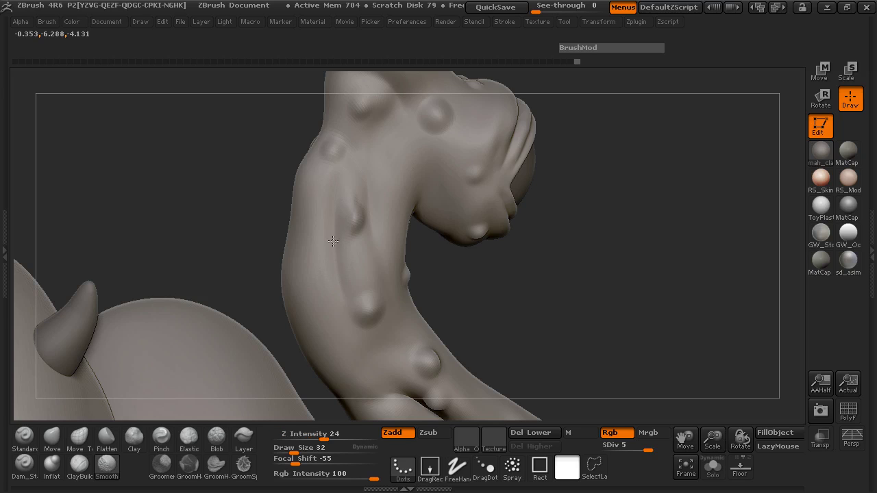
Carve a long groove along the opposite side of the upper stalk and smooth its edges
drag(519, 289, 651, 288)
mouse_move(459, 189)
mouse_down()
mouse_move(569, 190)
mouse_move(460, 226)
mouse_move(464, 202)
mouse_move(451, 246)
mouse_move(446, 219)
mouse_up()
key(shift)
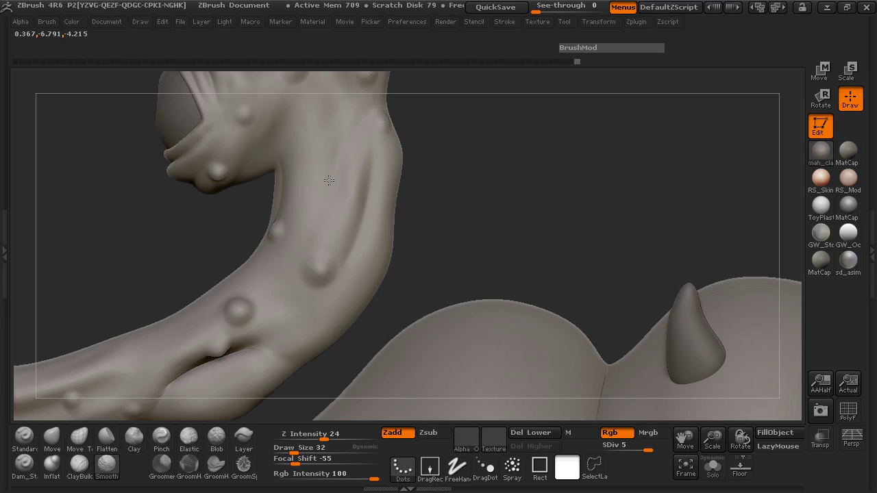
Reshape the back of the upper stalk with the Move Topological brush at Draw Size 80, dropping to subdivision level 4
mouse_move(411, 196)
mouse_down()
mouse_move(441, 209)
mouse_move(372, 215)
mouse_move(600, 195)
mouse_move(592, 251)
mouse_move(610, 231)
mouse_move(587, 221)
mouse_move(638, 227)
mouse_move(582, 227)
mouse_move(253, 283)
mouse_up()
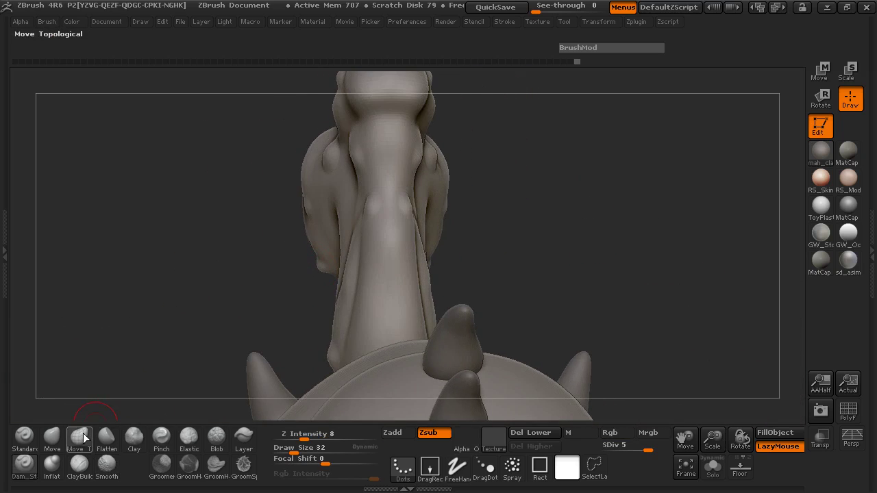
click(82, 438)
alt+drag(178, 199, 166, 265)
key(space)
mouse_move(380, 177)
mouse_down()
mouse_move(391, 176)
mouse_move(367, 169)
mouse_up()
drag(263, 186, 188, 200)
key(space)
drag(366, 204, 375, 206)
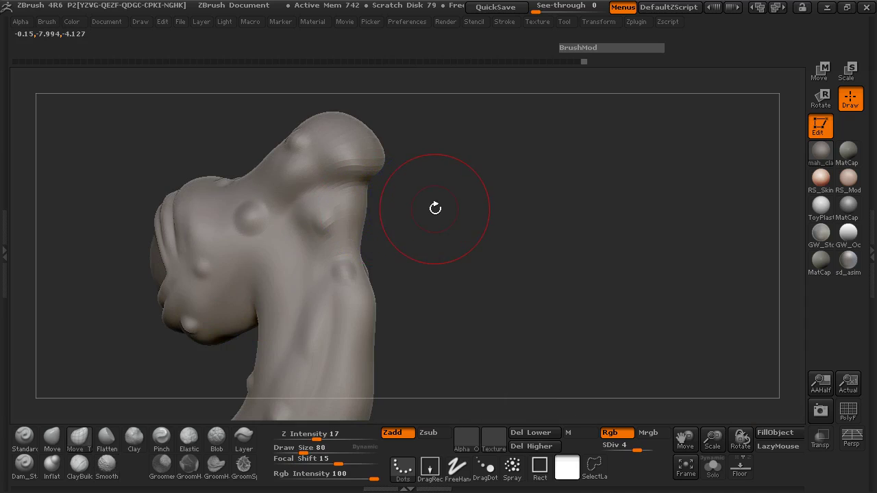
key(shift+d)
drag(434, 205, 360, 205)
drag(420, 205, 361, 209)
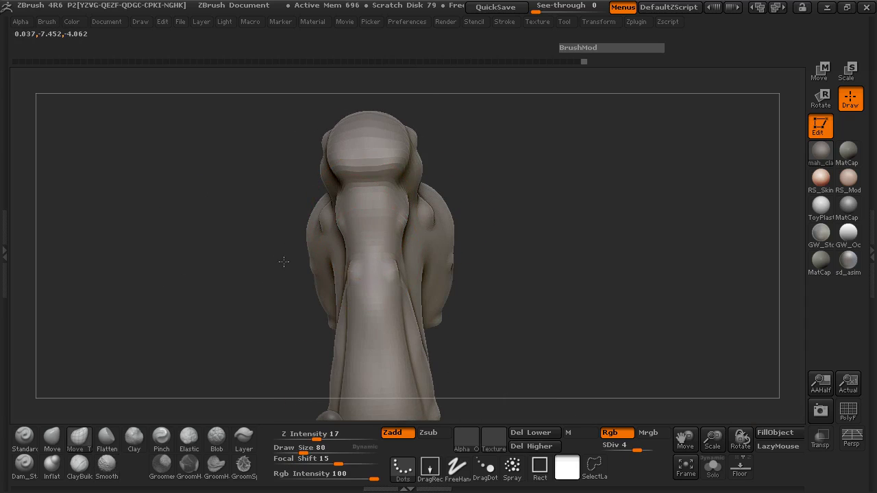
Pull out a rounded bulge on the back of the stalk beneath its top knob at Z Intensity 45
drag(304, 439, 341, 439)
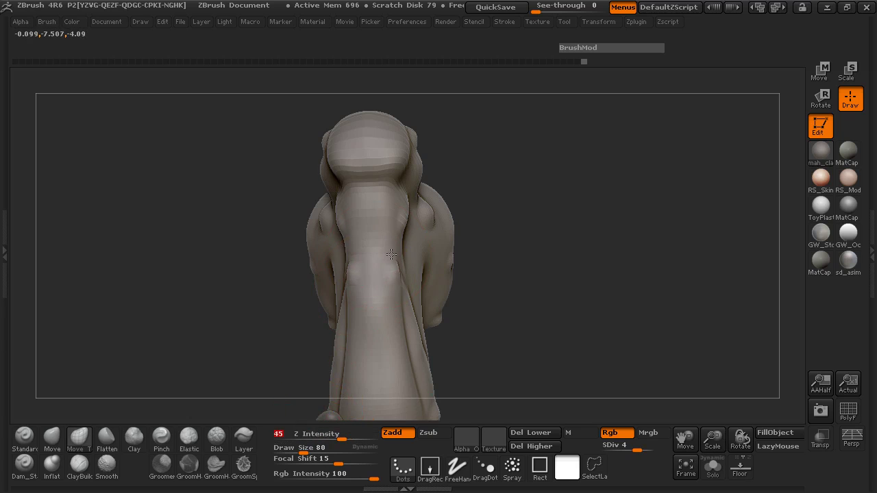
drag(212, 270, 372, 226)
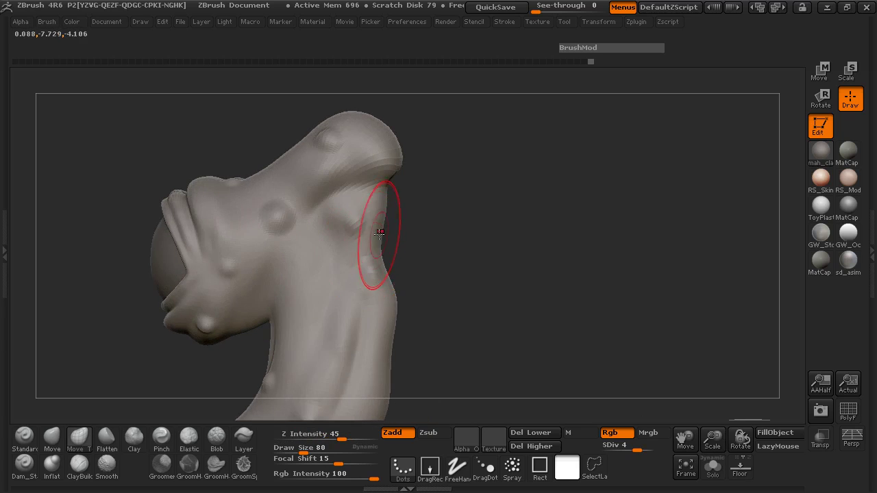
drag(432, 216, 365, 224)
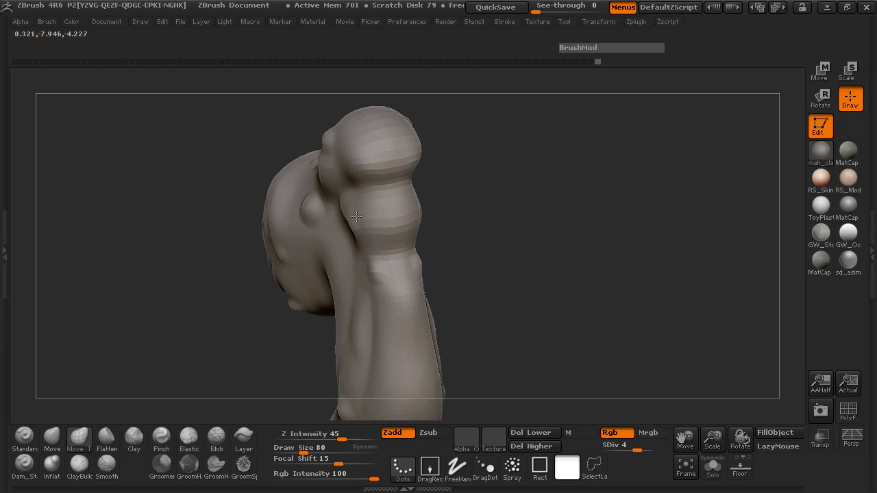
drag(161, 260, 332, 233)
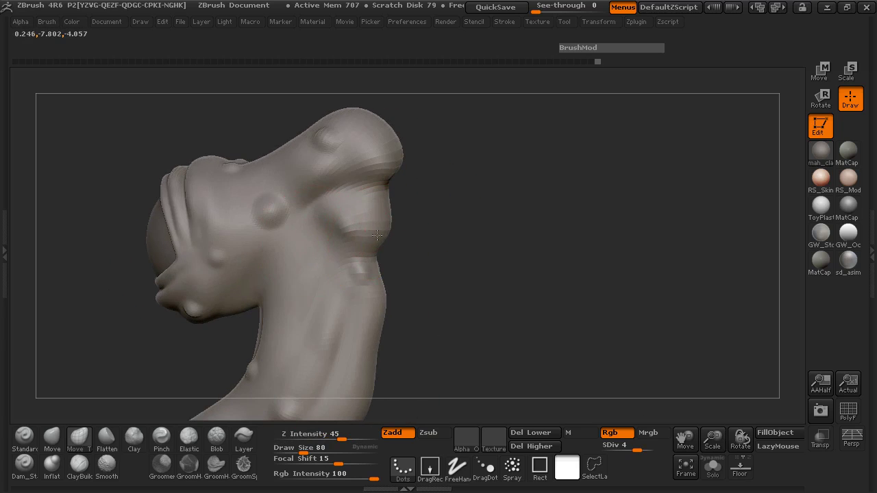
drag(432, 217, 457, 207)
Adjust the fold beneath the stalk's top knob and return the mesh to subdivision level 5
mouse_move(370, 157)
mouse_down()
mouse_move(371, 170)
mouse_move(356, 171)
mouse_up()
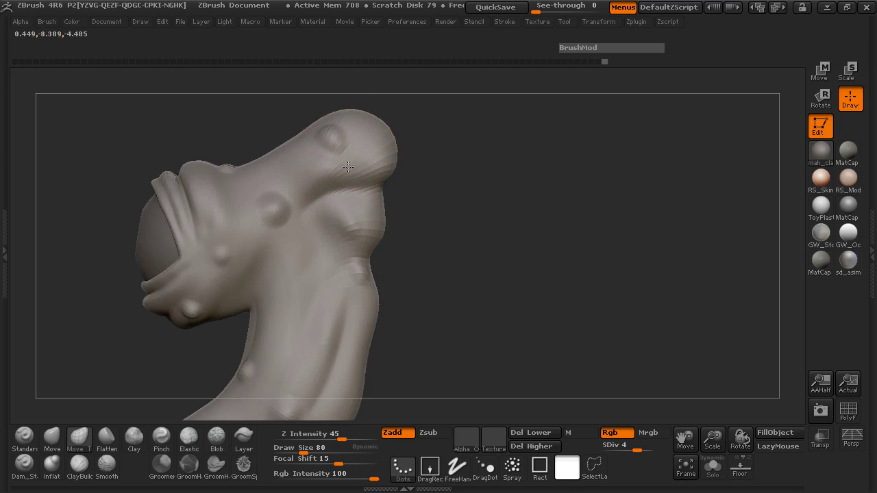
drag(408, 182, 536, 333)
key(ctrl+d)
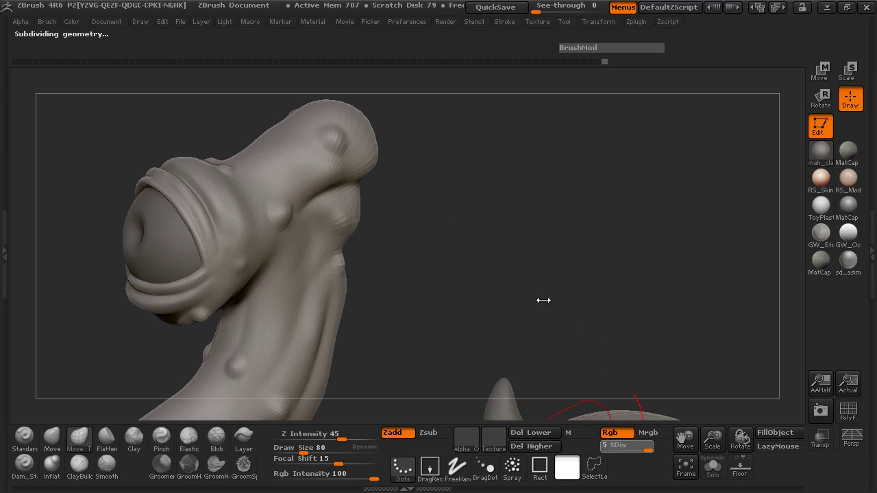
Build up and smooth the skin folds behind the upper eyelid with the Standard brush at Z Intensity 5 and Draw Size 46
drag(501, 219, 425, 259)
click(24, 438)
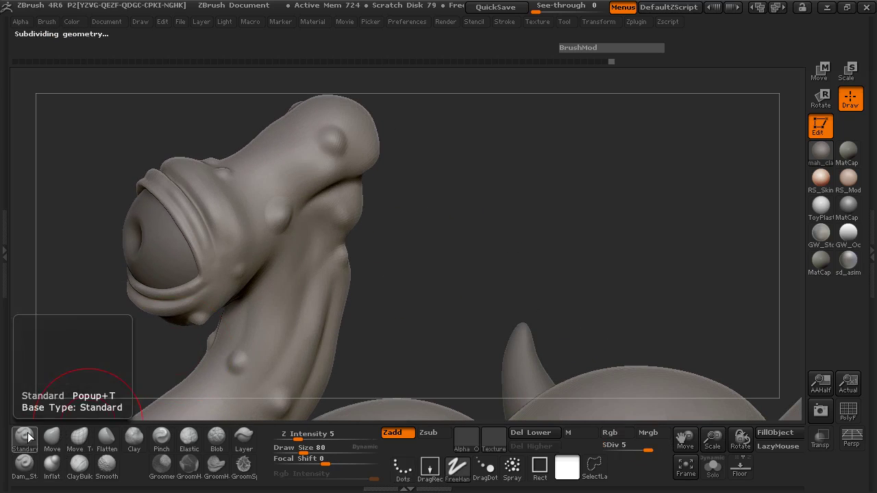
mouse_move(479, 226)
ctrl+right_down()
mouse_move(556, 306)
mouse_move(870, 299)
ctrl+right_up()
key(space)
drag(321, 243, 307, 243)
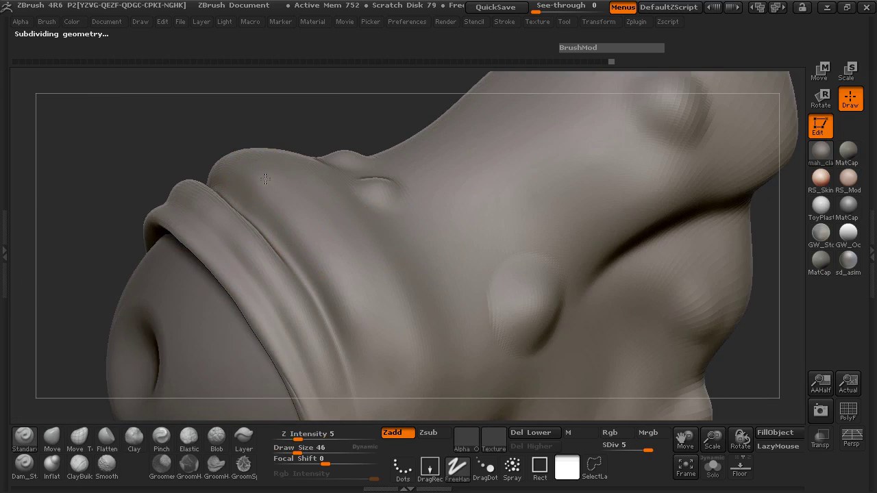
key(shift)
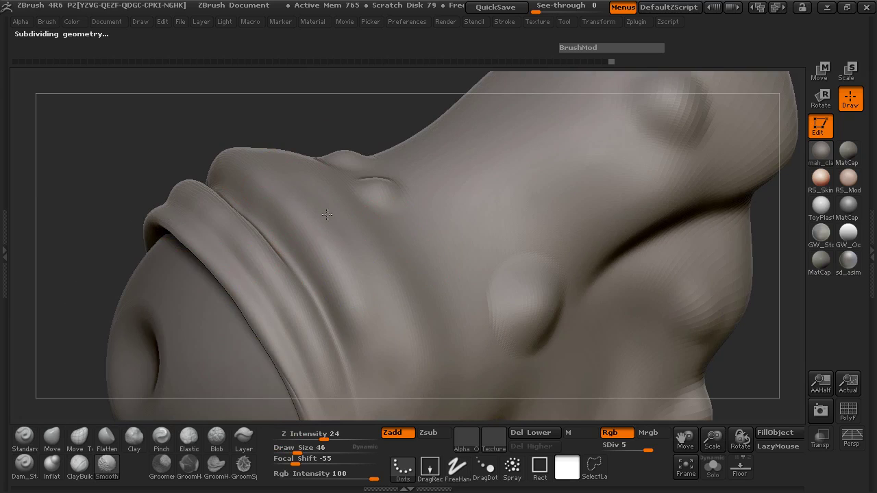
Pull the upper eyelid rim closer around the eyeball with Move Topological at subdivision level 3 and Draw Size 106
right_drag(365, 333, 582, 308)
mouse_move(185, 198)
right_down()
mouse_move(429, 212)
mouse_move(498, 204)
right_up()
drag(647, 450, 628, 448)
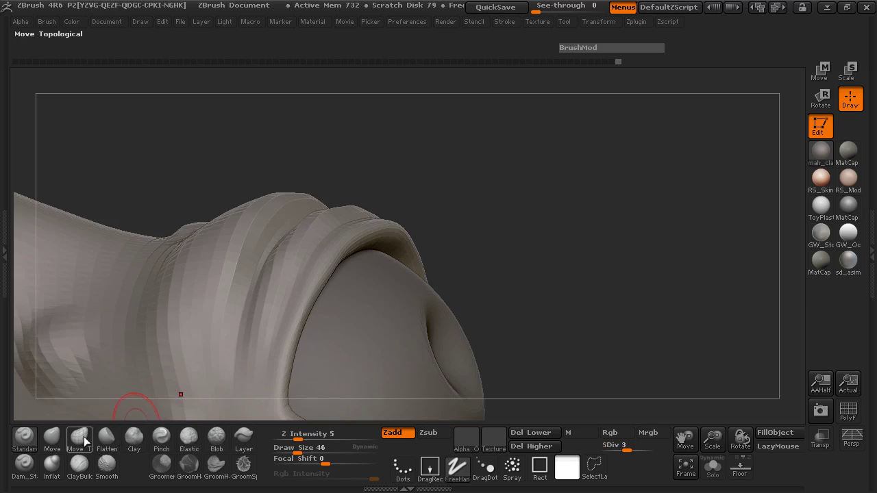
click(88, 438)
key(space)
drag(369, 234, 391, 249)
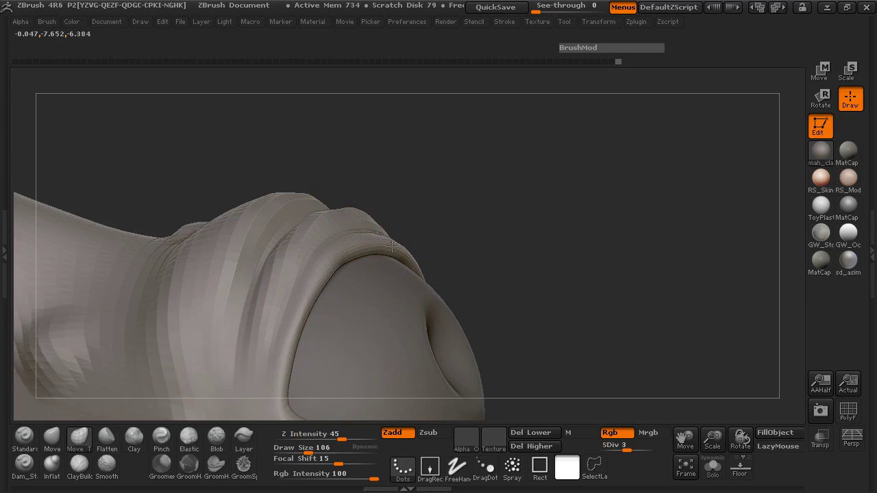
drag(575, 264, 453, 267)
drag(536, 280, 553, 302)
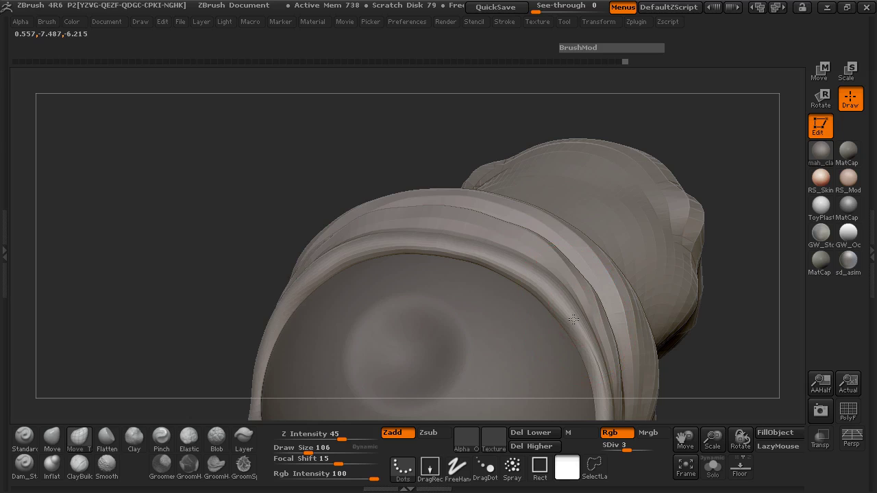
Pull the side of the upper eyelid rim against the eyeball with Move Topological at Draw Size 84, then set subdivision level 4
mouse_move(190, 280)
mouse_down()
mouse_move(362, 297)
mouse_move(556, 136)
mouse_move(583, 183)
mouse_move(395, 184)
mouse_up()
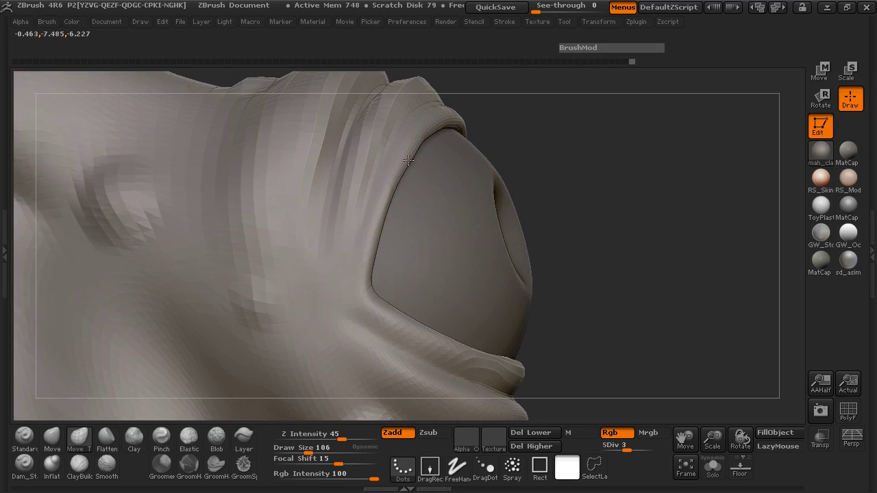
drag(521, 149, 533, 168)
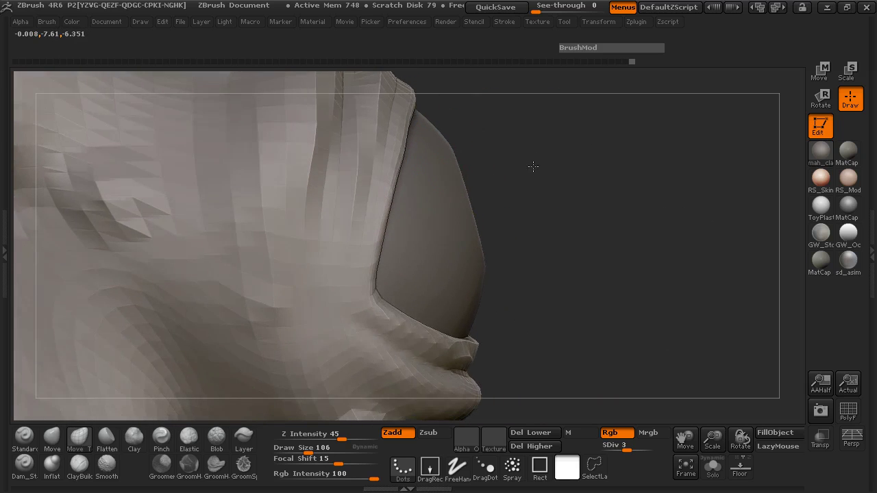
key(space)
drag(411, 154, 403, 150)
drag(569, 153, 427, 130)
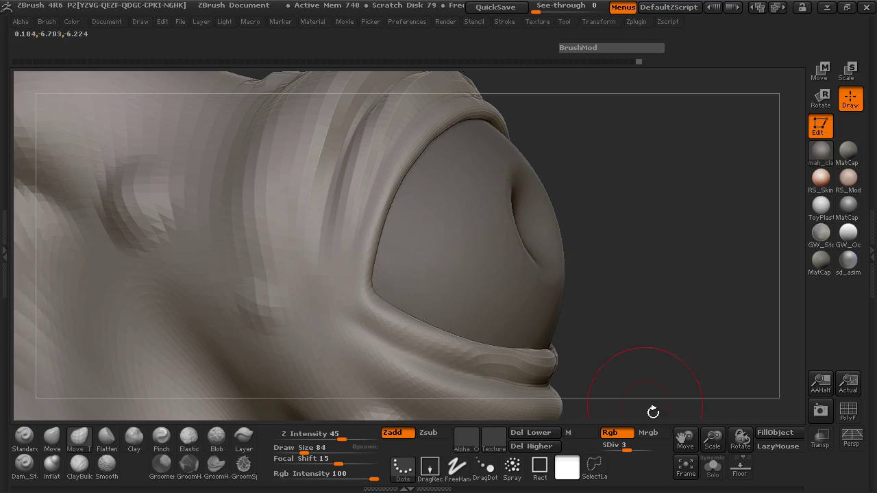
drag(629, 444, 637, 444)
drag(625, 225, 654, 221)
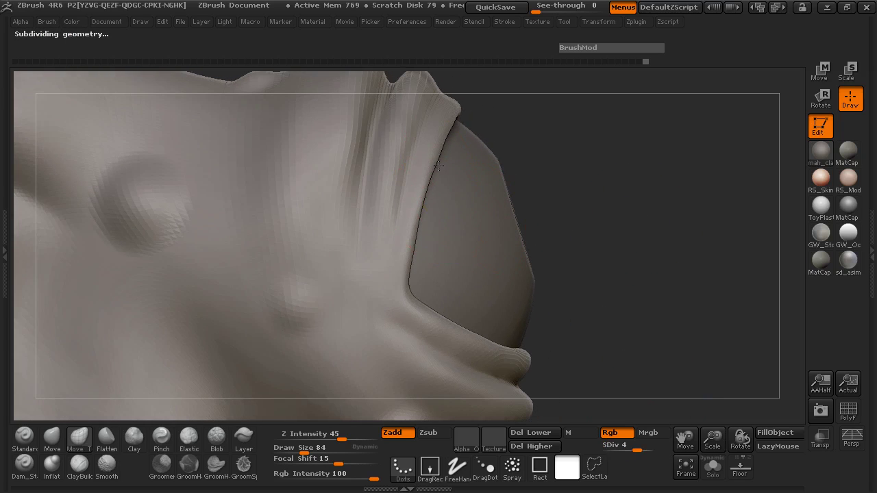
Adjust the eyelid rim on the opposite side of the eyeball with Move Topological and undo the last strokes
drag(569, 174, 425, 164)
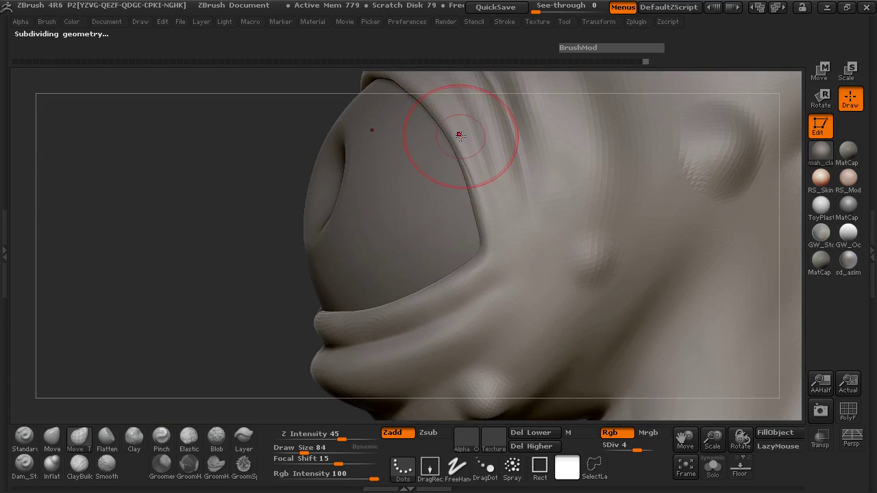
drag(477, 181, 465, 178)
key(space)
key(shift)
drag(269, 212, 247, 211)
key(space)
drag(472, 165, 466, 166)
alt+drag(221, 129, 218, 200)
drag(422, 120, 466, 176)
key(ctrl+z)
key(ctrl+z)
Build up and smooth the folds above the upper eyelid with the Standard brush at Z Intensity 5 and Draw Size 46
click(25, 436)
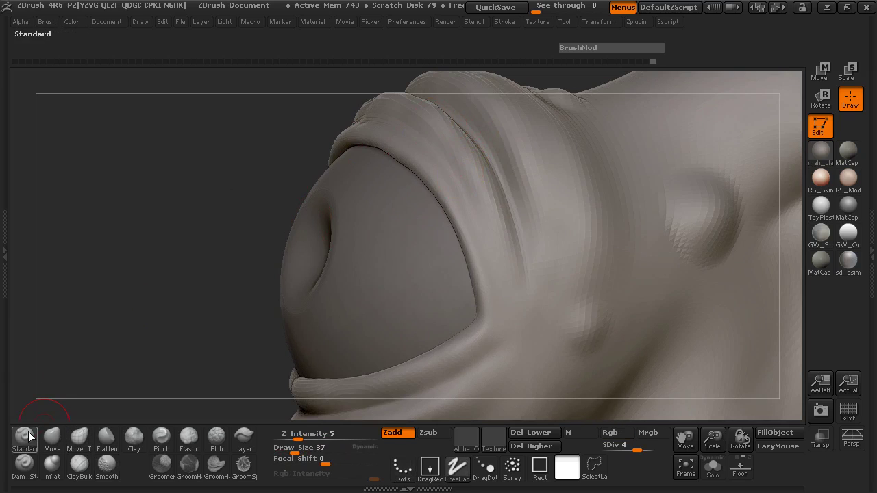
key(space)
drag(459, 146, 461, 145)
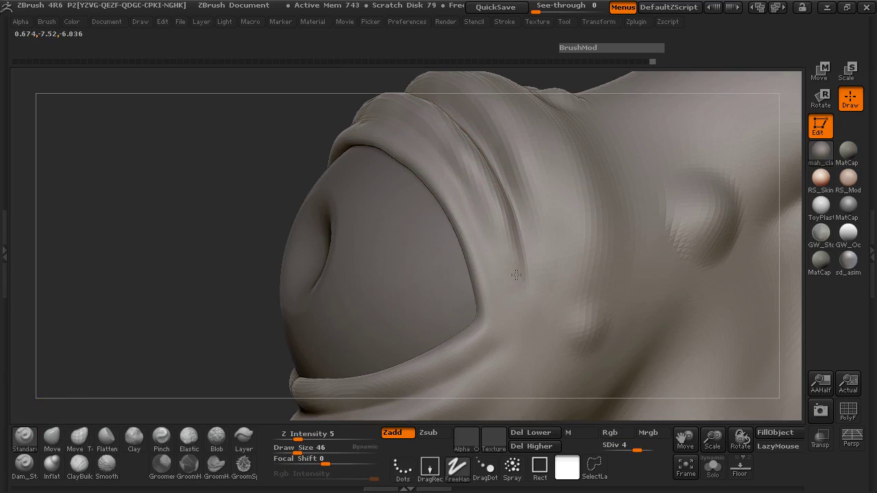
key(shift)
mouse_move(377, 101)
mouse_down()
mouse_move(221, 121)
mouse_move(147, 153)
mouse_move(196, 176)
mouse_up()
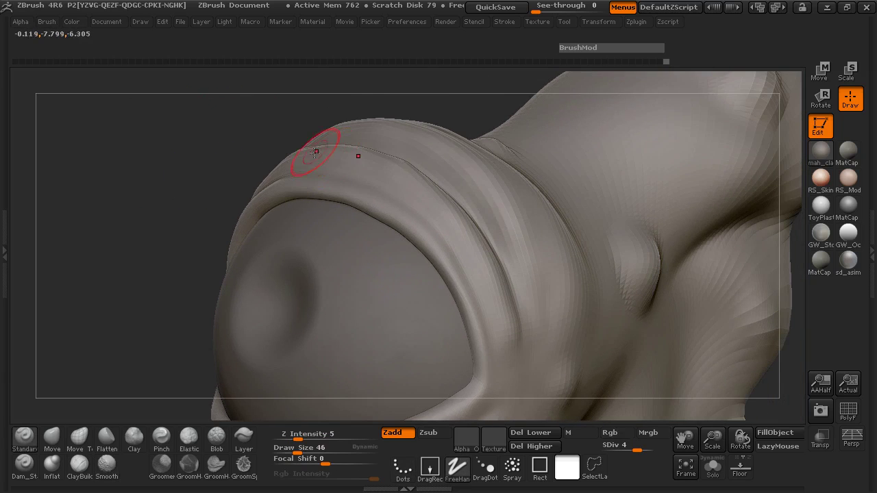
drag(427, 199, 493, 254)
drag(205, 207, 154, 226)
Carve the creases between the upper eyelid folds with Dam_Standard at Z Intensity 8 and raise the mesh to subdivision level 5
click(27, 466)
drag(324, 156, 397, 190)
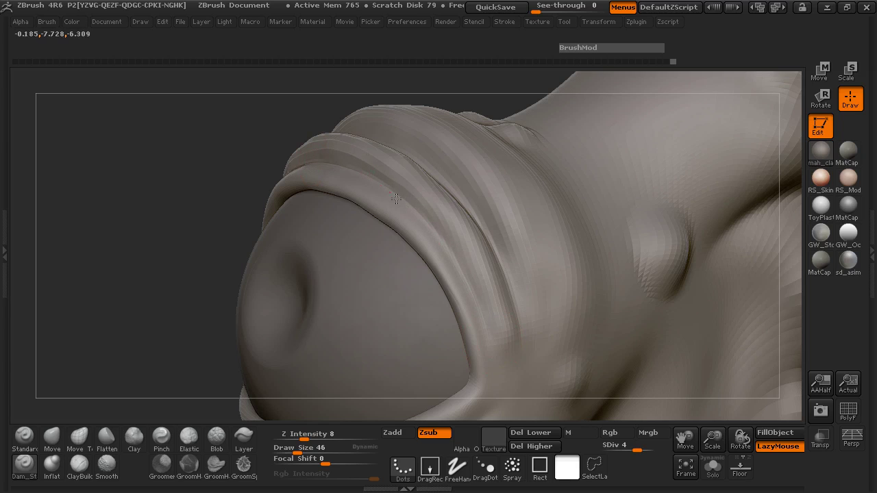
key(d)
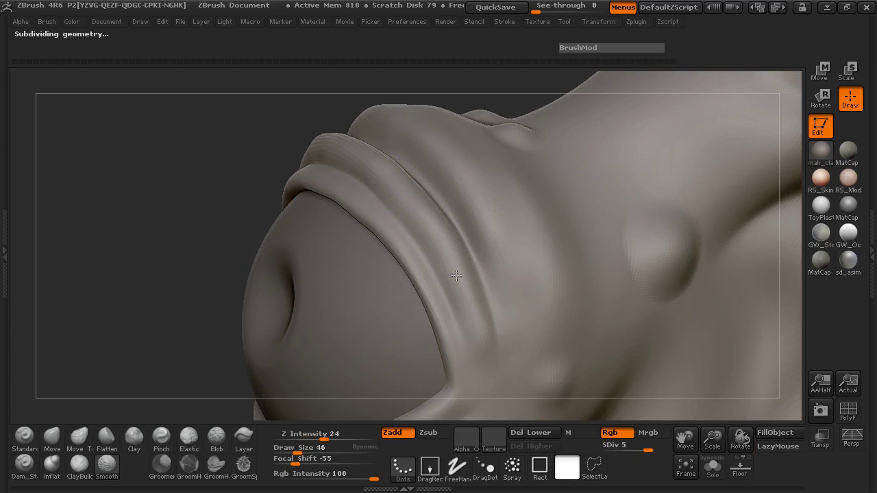
mouse_move(144, 175)
mouse_down()
mouse_move(546, 161)
mouse_move(613, 204)
mouse_move(398, 224)
mouse_up()
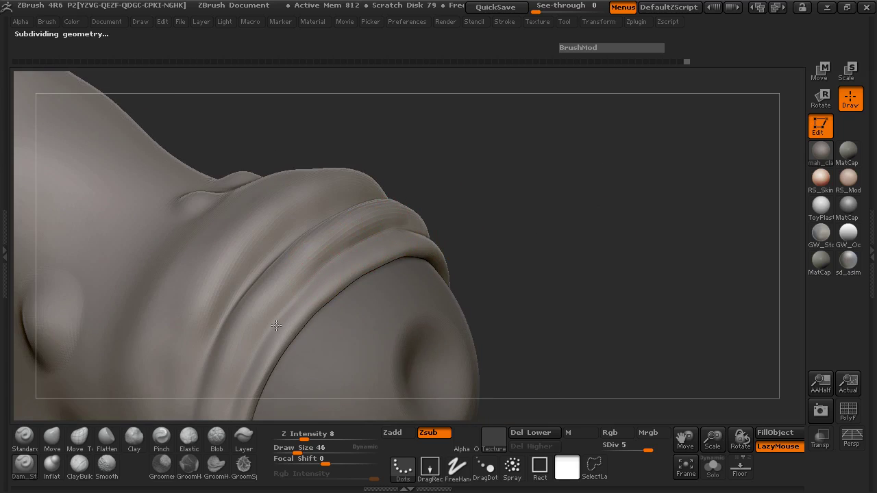
mouse_move(473, 216)
mouse_down()
mouse_move(541, 262)
mouse_move(232, 274)
mouse_up()
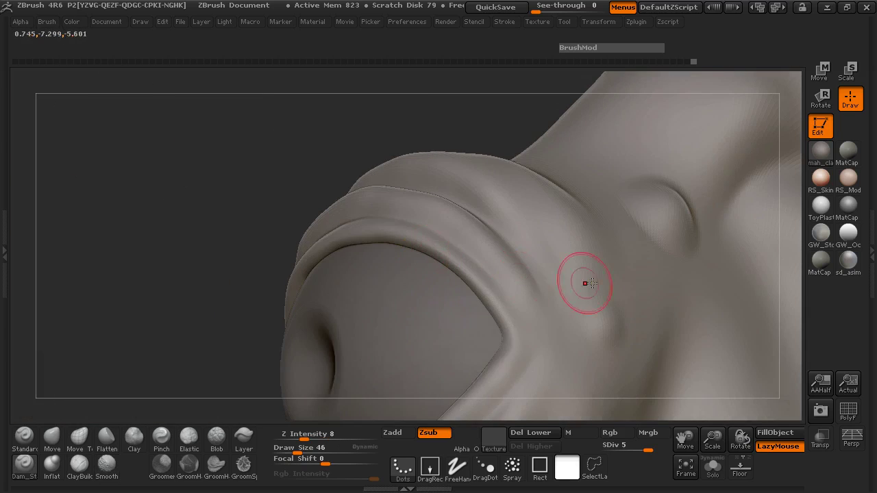
Examine the whole creature and its eye stalk from several sides
ctrl+right_drag(585, 284, 254, 303)
alt+drag(329, 302, 128, 108)
drag(186, 176, 198, 219)
ctrl+right_drag(536, 247, 324, 252)
drag(229, 262, 339, 258)
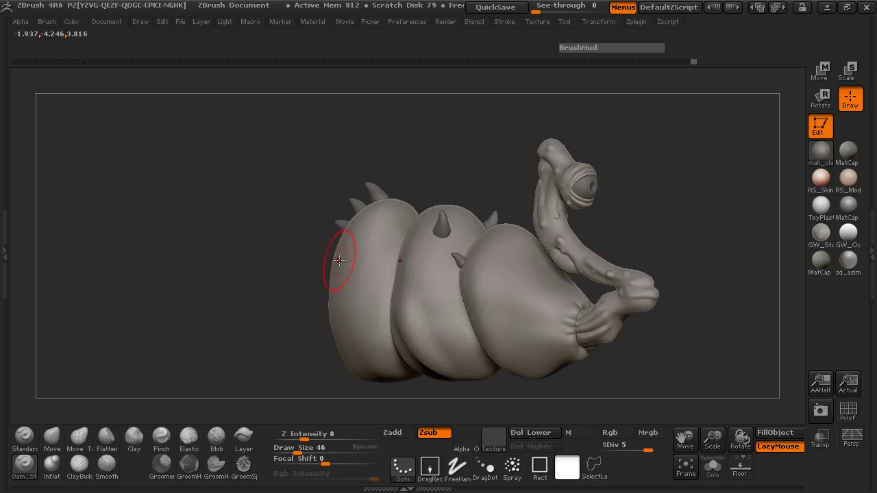
mouse_move(218, 243)
mouse_down()
mouse_move(249, 250)
mouse_move(102, 258)
mouse_up()
ctrl+right_drag(173, 262, 398, 270)
alt+drag(169, 186, 184, 307)
drag(186, 280, 173, 267)
ctrl+right_drag(173, 267, 300, 268)
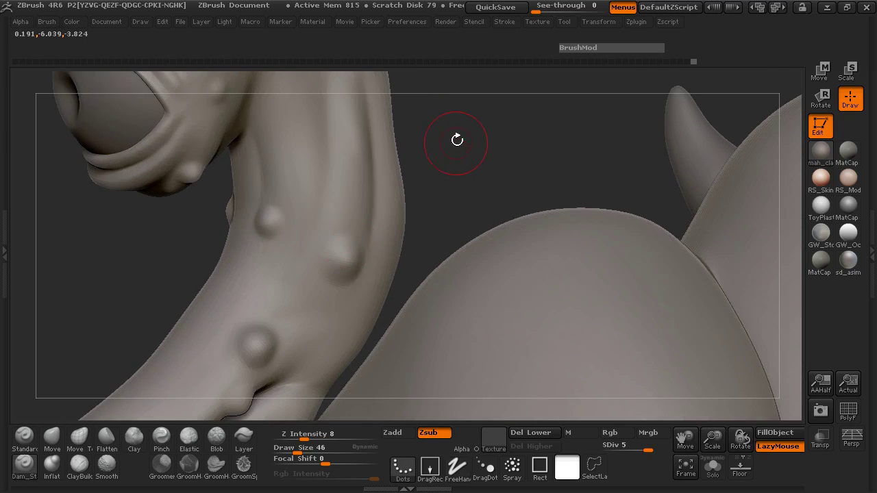
Carve the crease beneath the rounded bulge on the stalk's back and soften it with the Smooth brush at Z Intensity 5
alt+drag(454, 144, 548, 284)
mouse_move(552, 227)
mouse_down()
mouse_move(540, 214)
mouse_move(540, 256)
mouse_move(516, 198)
mouse_move(525, 205)
mouse_move(523, 172)
mouse_move(529, 259)
mouse_move(513, 169)
mouse_move(476, 209)
mouse_up()
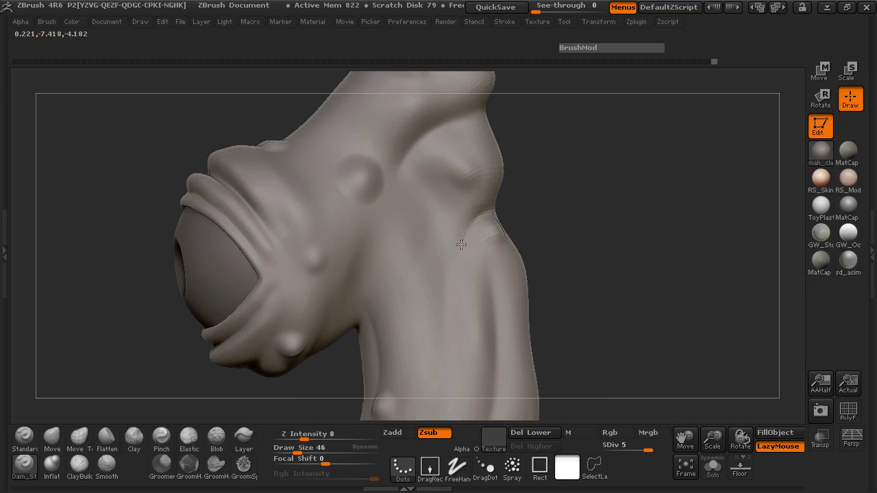
drag(484, 216, 502, 212)
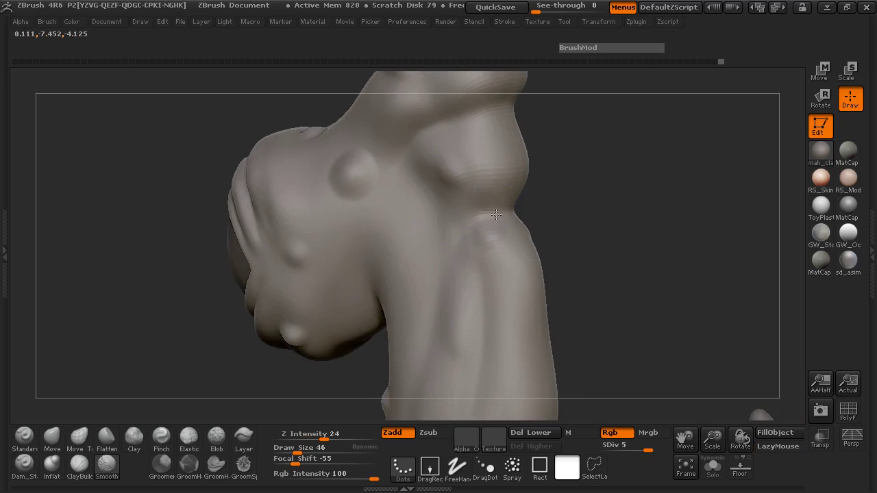
drag(587, 215, 581, 231)
click(319, 435)
text(5)
key(Return)
shift+drag(483, 212, 492, 212)
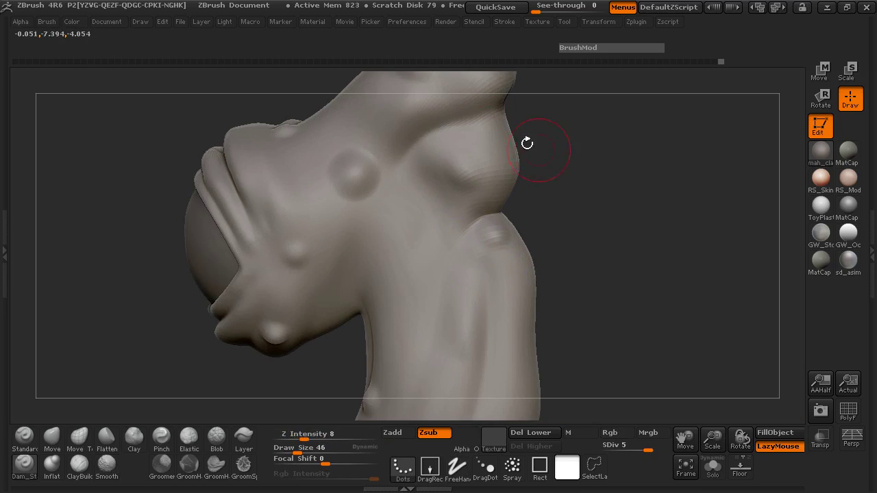
Deepen the crease above the rounded bulge with Dam_Standard at Z Intensity 13 and smooth its edges
text(u)
text(13)
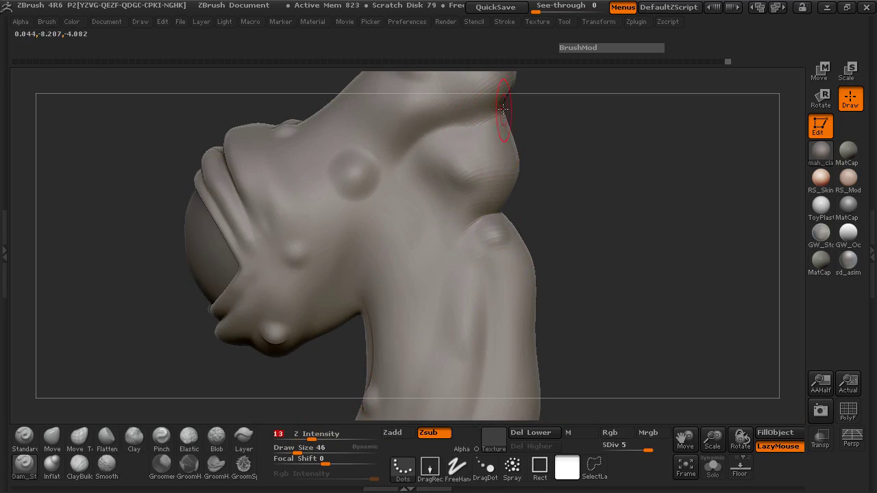
key(Return)
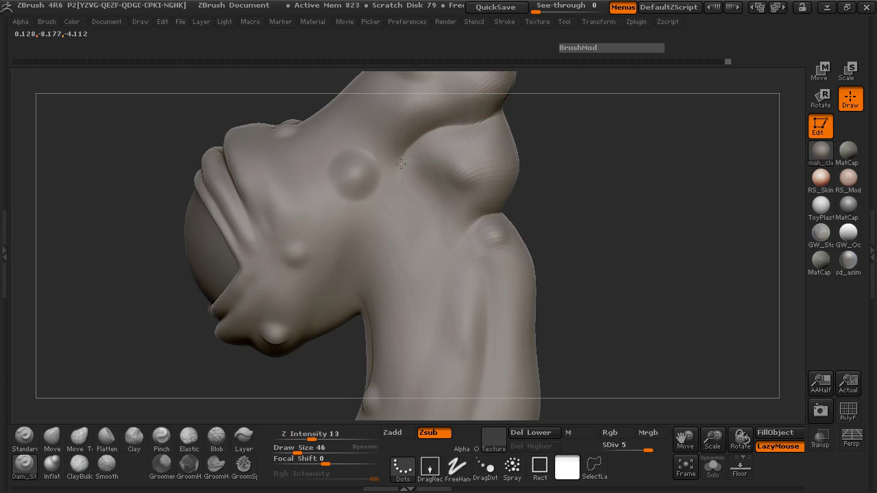
mouse_move(450, 126)
mouse_down()
mouse_move(503, 110)
mouse_move(526, 114)
mouse_up()
shift+drag(475, 118, 458, 122)
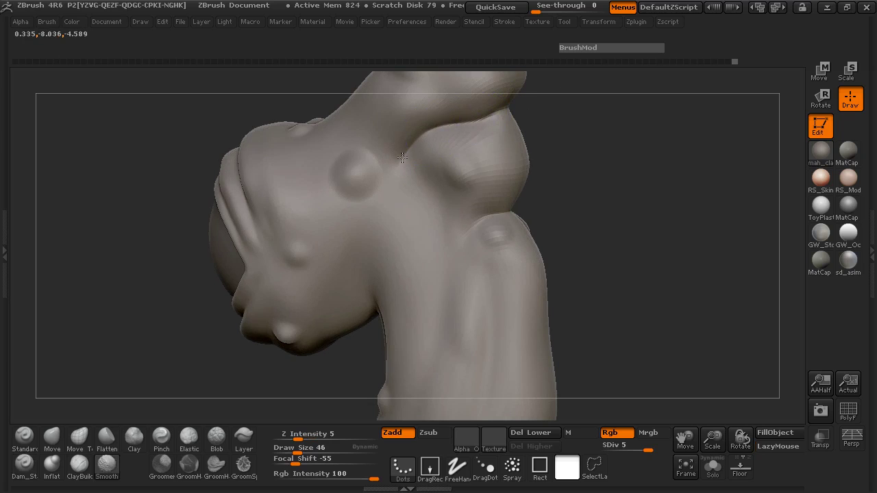
Carve the groove beneath the lower eyelid beside the small bump and smooth it
drag(131, 161, 294, 170)
ctrl+right_drag(484, 229, 474, 179)
mouse_move(201, 218)
mouse_down()
mouse_move(304, 231)
mouse_move(583, 176)
mouse_move(589, 156)
mouse_move(544, 286)
mouse_move(665, 303)
mouse_move(670, 319)
mouse_move(589, 232)
mouse_move(383, 177)
mouse_up()
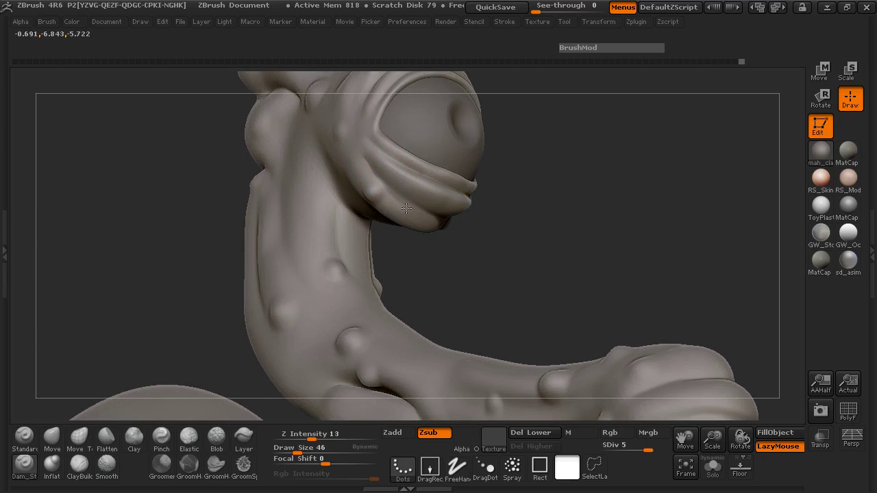
mouse_move(436, 218)
mouse_down()
mouse_move(493, 196)
mouse_move(368, 171)
mouse_up()
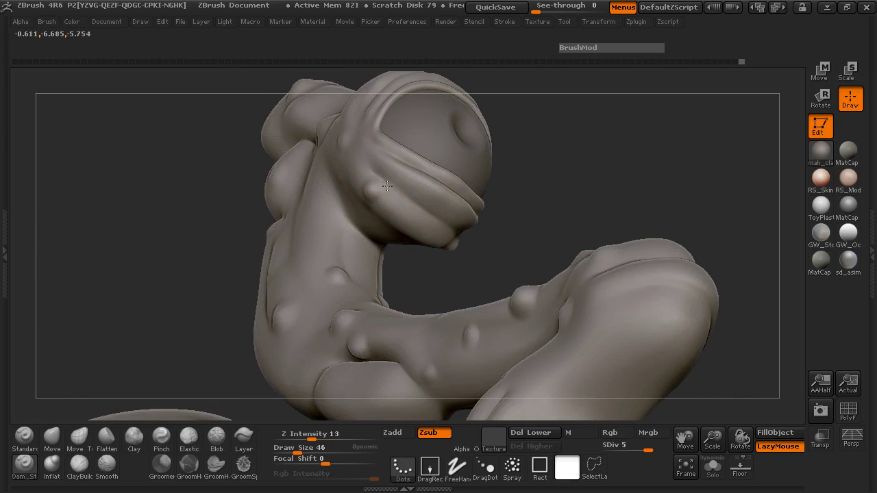
key(shift)
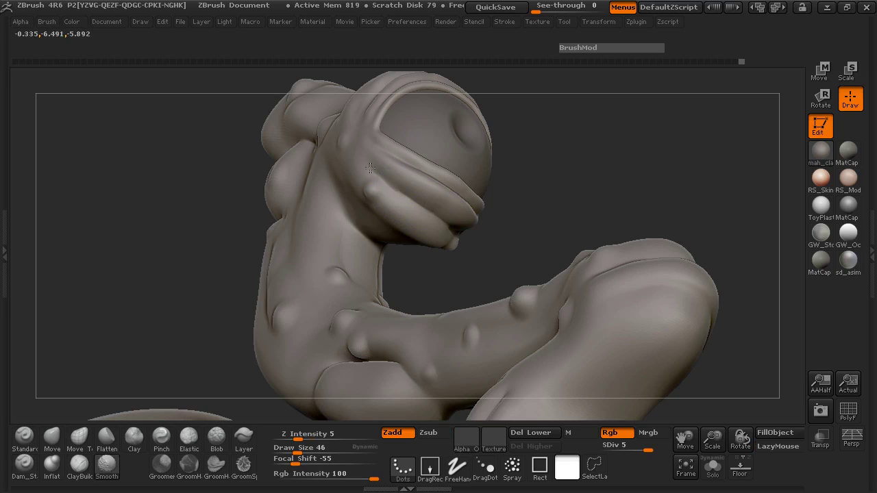
Deepen and smooth the horizontal crease between the folds at the stalk's front bend
mouse_move(513, 204)
mouse_down()
mouse_move(446, 239)
mouse_move(325, 219)
mouse_move(232, 168)
mouse_up()
mouse_move(233, 200)
mouse_down()
mouse_move(180, 244)
mouse_move(221, 248)
mouse_move(172, 152)
mouse_move(168, 194)
mouse_move(626, 314)
mouse_move(588, 173)
mouse_move(598, 198)
mouse_up()
mouse_move(588, 259)
mouse_down()
mouse_move(528, 245)
mouse_move(544, 270)
mouse_move(564, 281)
mouse_move(519, 191)
mouse_move(392, 279)
mouse_up()
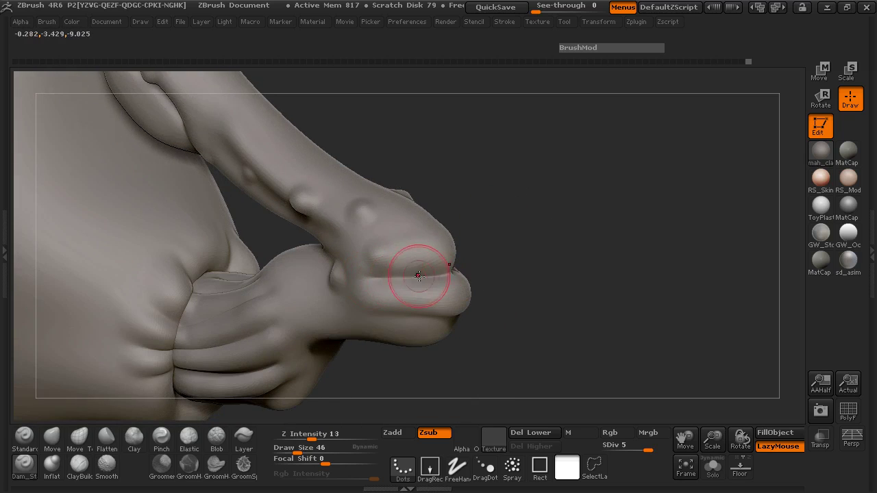
key(shift)
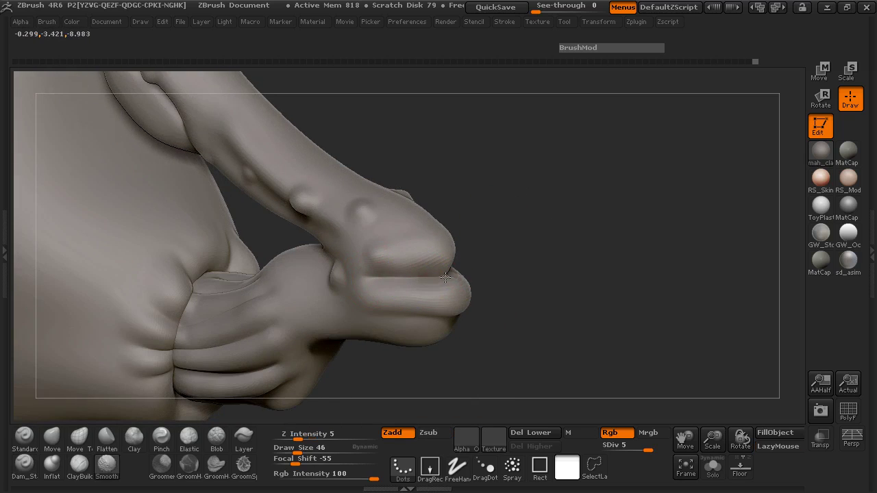
mouse_move(429, 281)
mouse_down()
mouse_move(323, 254)
mouse_move(415, 286)
mouse_move(467, 276)
mouse_move(480, 233)
mouse_move(501, 207)
mouse_move(236, 348)
mouse_up()
Adjust the folds at the stalk's front bend with Move Topological at Z Intensity 45 and Draw Size 46
click(79, 437)
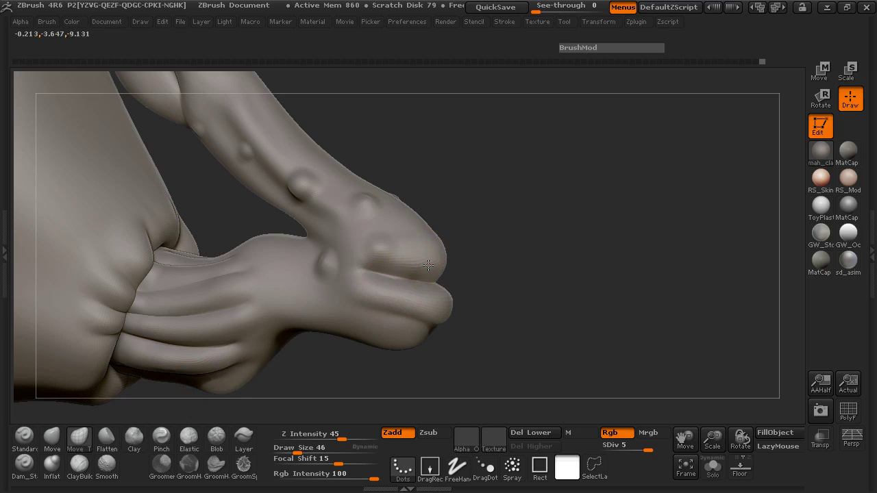
ctrl+right_drag(561, 272, 330, 211)
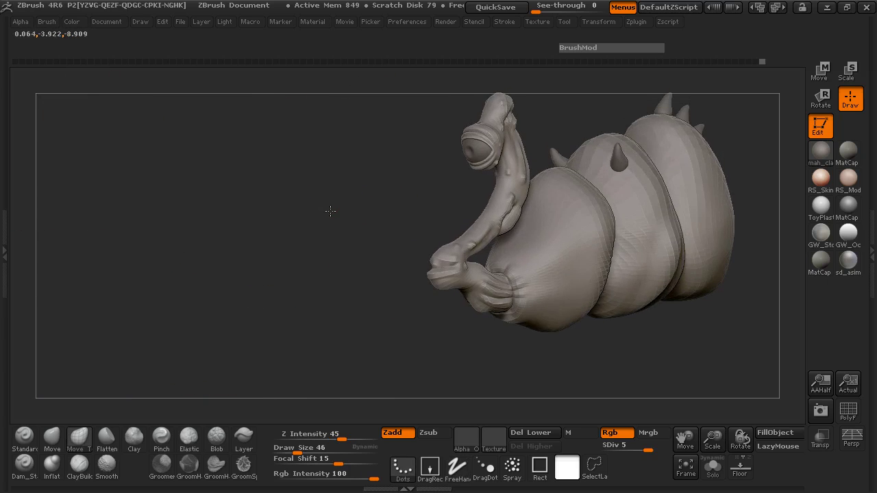
mouse_move(329, 211)
mouse_down()
mouse_move(337, 196)
mouse_move(278, 218)
mouse_up()
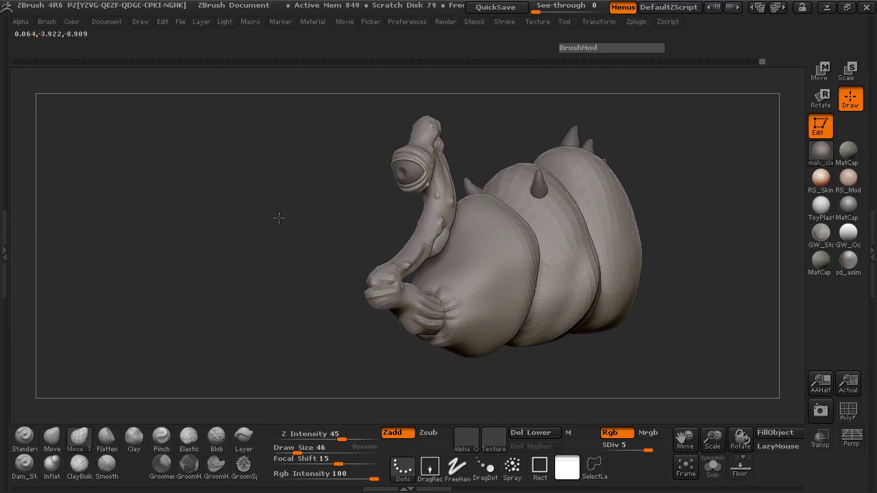